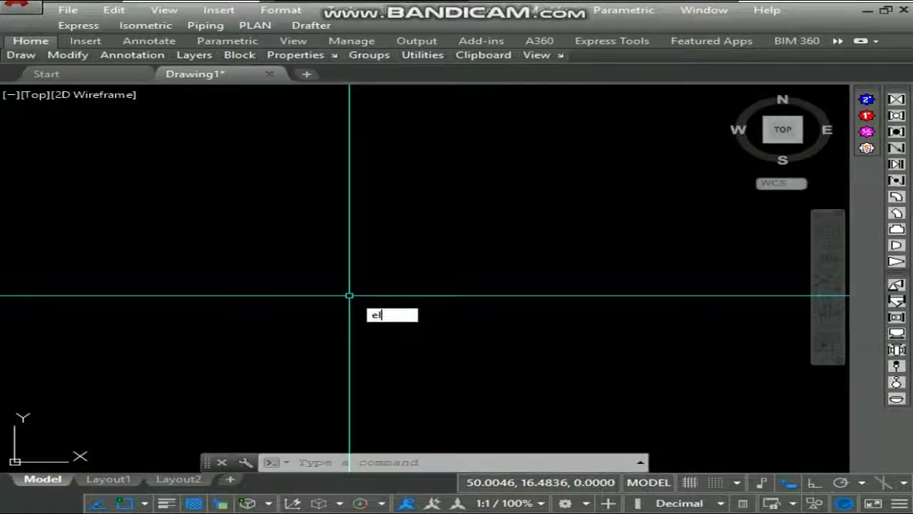
# - Draw an ellipse with a vertical first axis and a horizontal half-width of about 4.77, and stretch it slightly wider
pyautogui.press('Return')
pyautogui.click(378, 207)
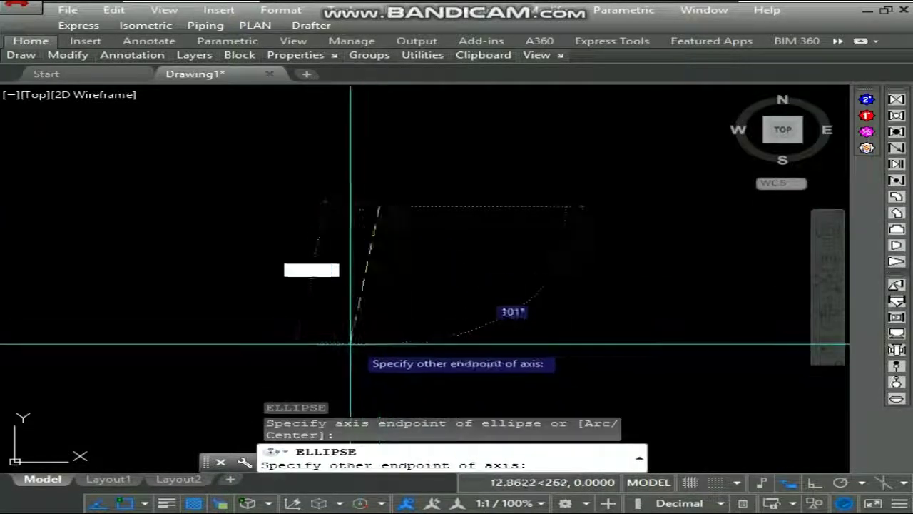
pyautogui.press('F8')
pyautogui.click(378, 333)
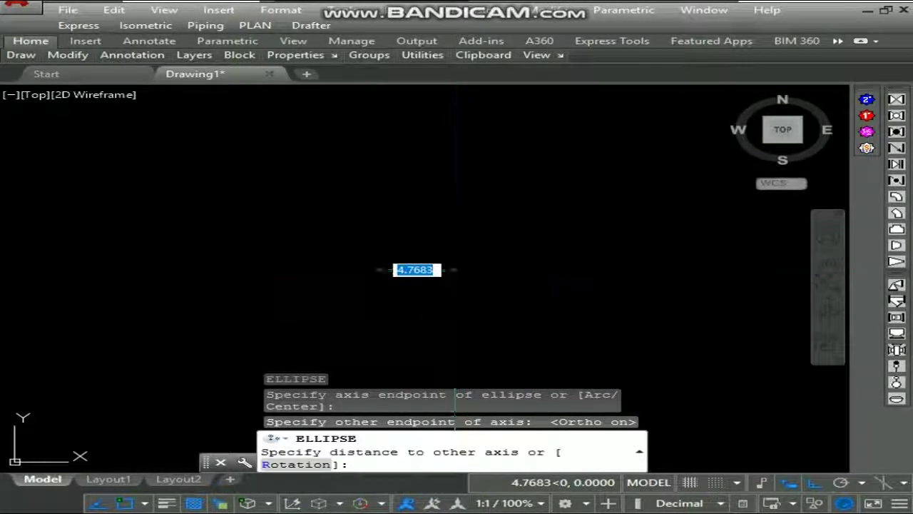
pyautogui.click(455, 269)
pyautogui.click(464, 270)
pyautogui.click(454, 270)
pyautogui.press('Escape')
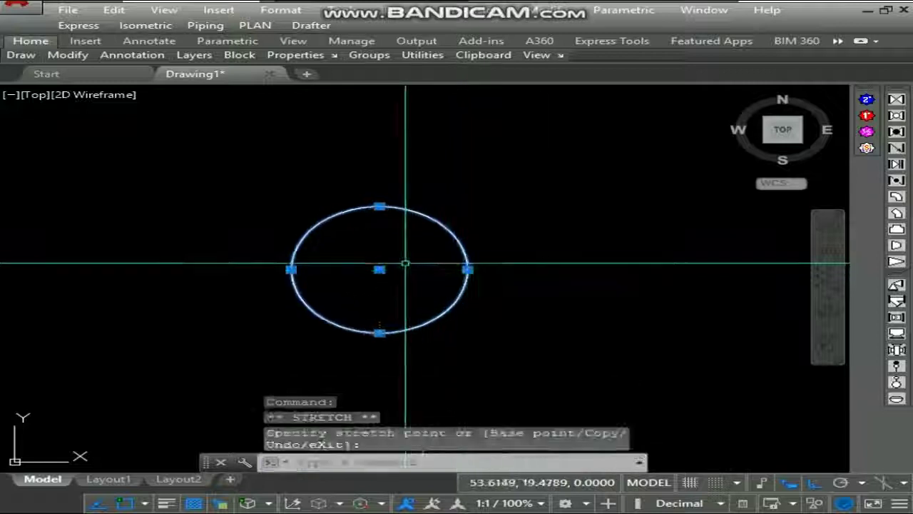
# - Move the ellipse slightly straight up
pyautogui.write('m')
pyautogui.press('Return')
pyautogui.press('Escape')
pyautogui.press('Escape')
pyautogui.press('Escape')
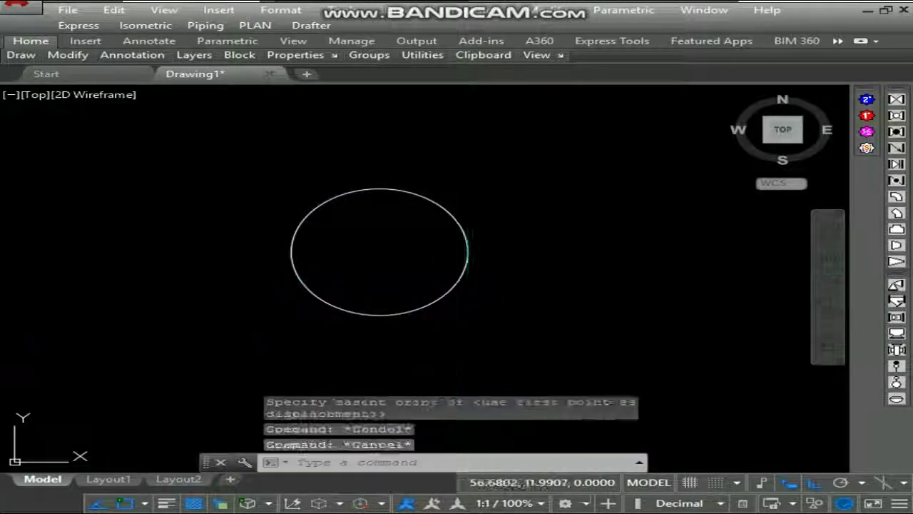
# - Sketch a polyline from the ellipse's upper-left edge outward to a horn tip, with a short segment turning back down
pyautogui.moveTo(380, 249); pyautogui.dragTo(378, 265, button='middle')
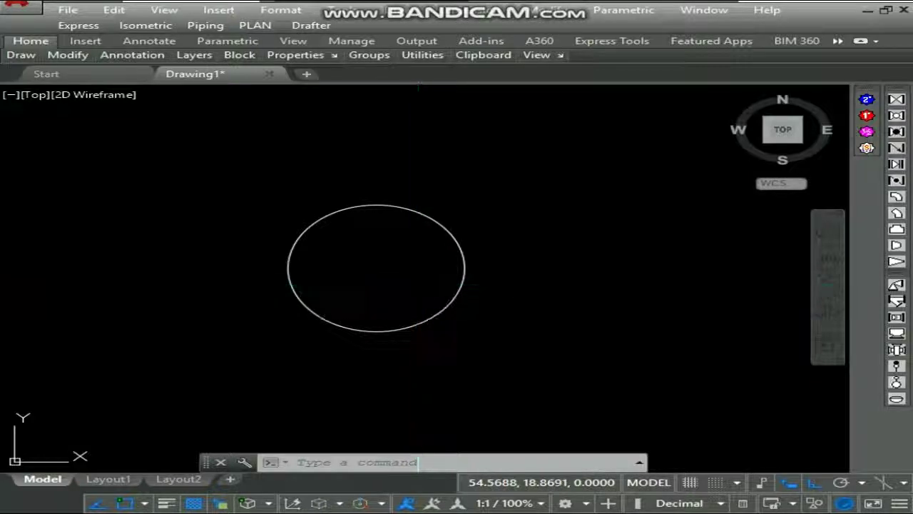
pyautogui.write('pl')
pyautogui.press('Return')
pyautogui.click(341, 210)
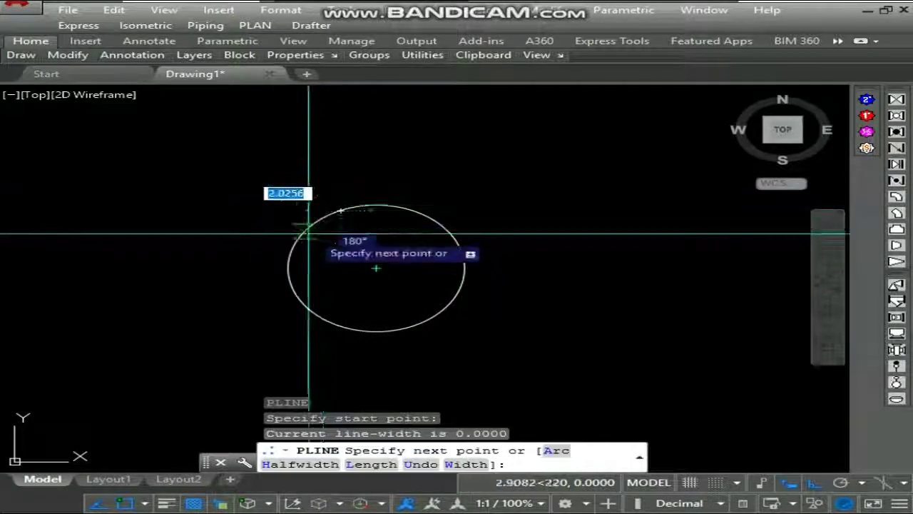
pyautogui.scroll(4, 275, 178)
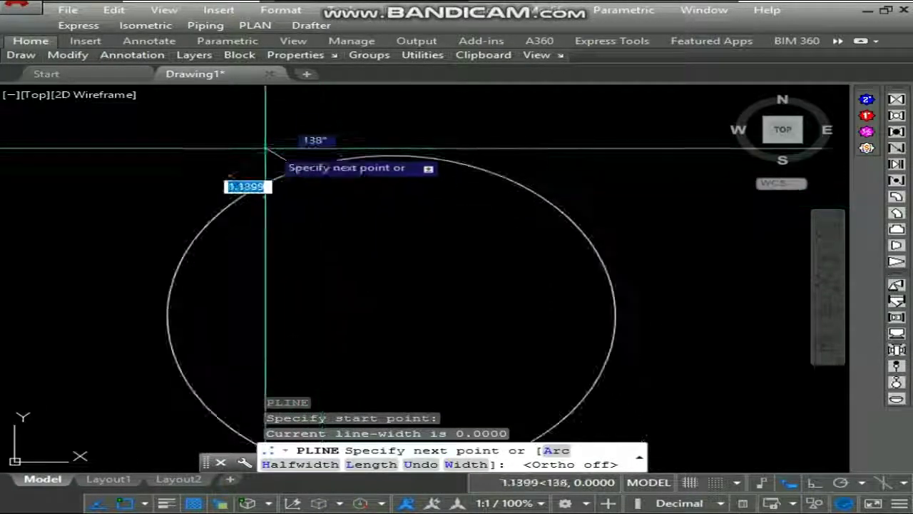
pyautogui.scroll(-2, 266, 150)
pyautogui.scroll(2, 278, 194)
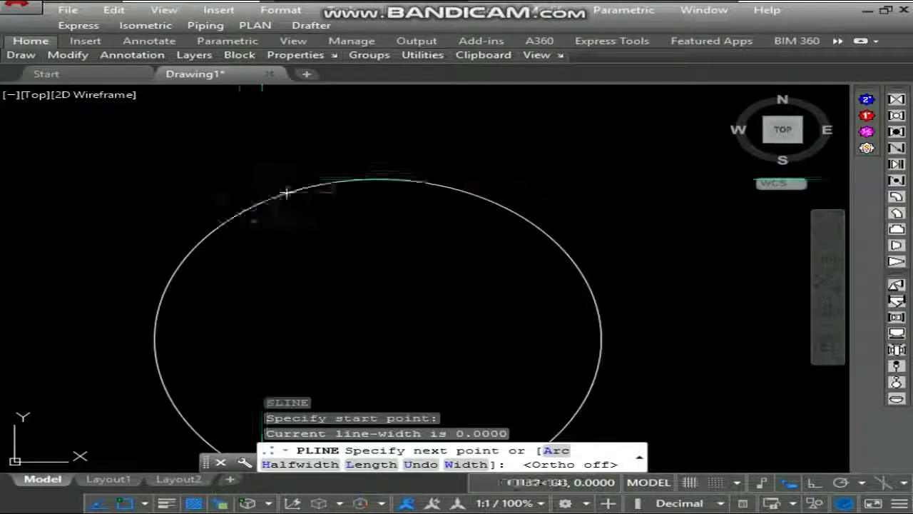
pyautogui.click(246, 171)
pyautogui.click(225, 161)
pyautogui.scroll(3, 240, 167)
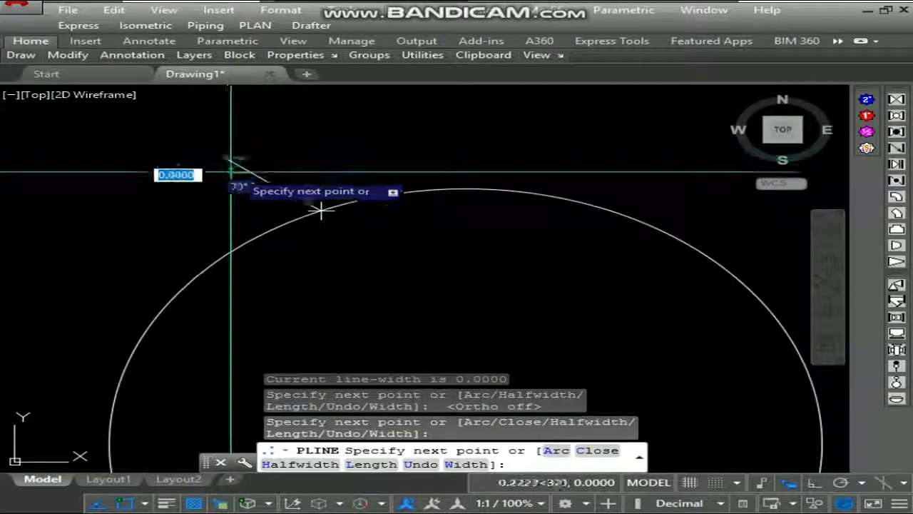
pyautogui.click(374, 227)
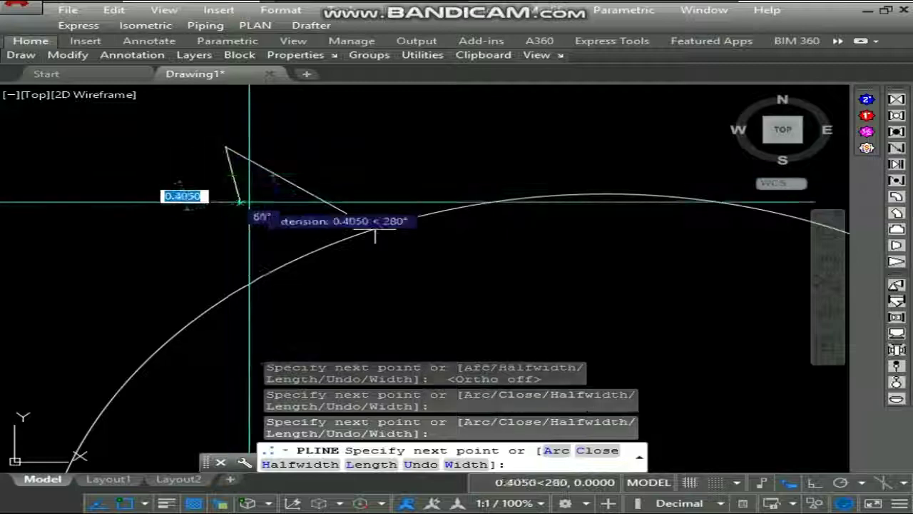
# - Explode the horn polyline and erase its short segment below the tip
pyautogui.press('Escape')
pyautogui.moveTo(210, 126)
pyautogui.mouseDown()
pyautogui.moveTo(242, 169)
pyautogui.moveTo(224, 167)
pyautogui.moveTo(234, 156)
pyautogui.mouseUp()
pyautogui.press('Escape')
pyautogui.scroll(-2, 255, 153)
pyautogui.scroll(2, 242, 171)
pyautogui.write('x')
pyautogui.press('space')
pyautogui.write('e')
pyautogui.press('space')
# - Draw a fit spline from the horn tip curving down to the ellipse's upper-left edge as the horn's lower side
pyautogui.scroll(-4, 256, 158)
pyautogui.write('spl')
pyautogui.press('space')
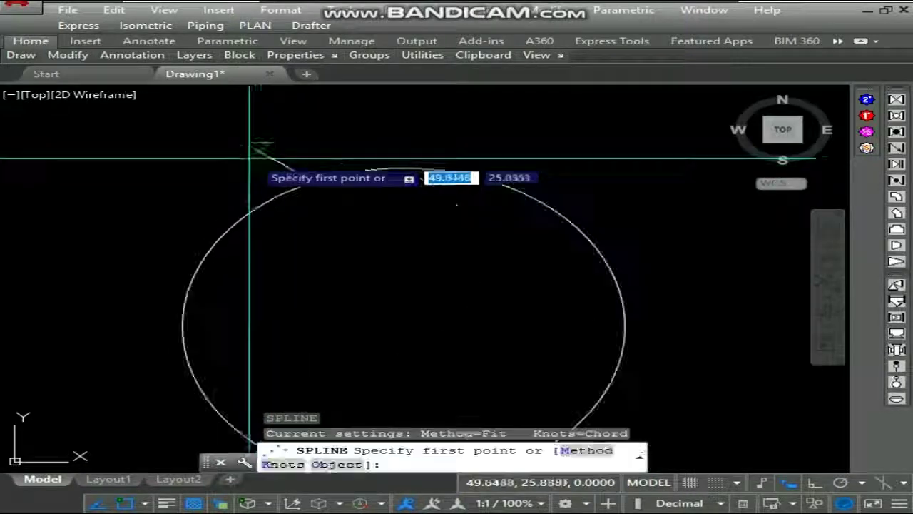
pyautogui.click(254, 151)
pyautogui.scroll(2, 257, 161)
pyautogui.scroll(4, 262, 157)
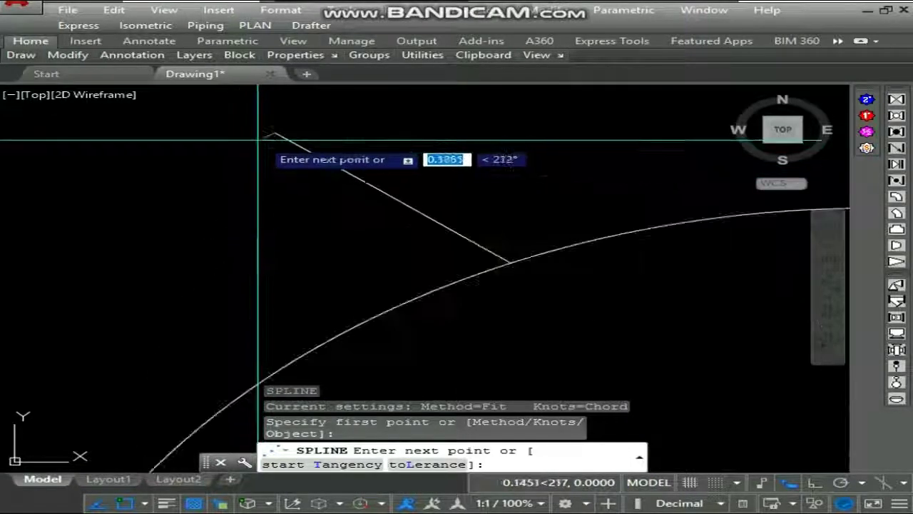
pyautogui.click(280, 139)
pyautogui.click(285, 158)
pyautogui.scroll(-4, 288, 168)
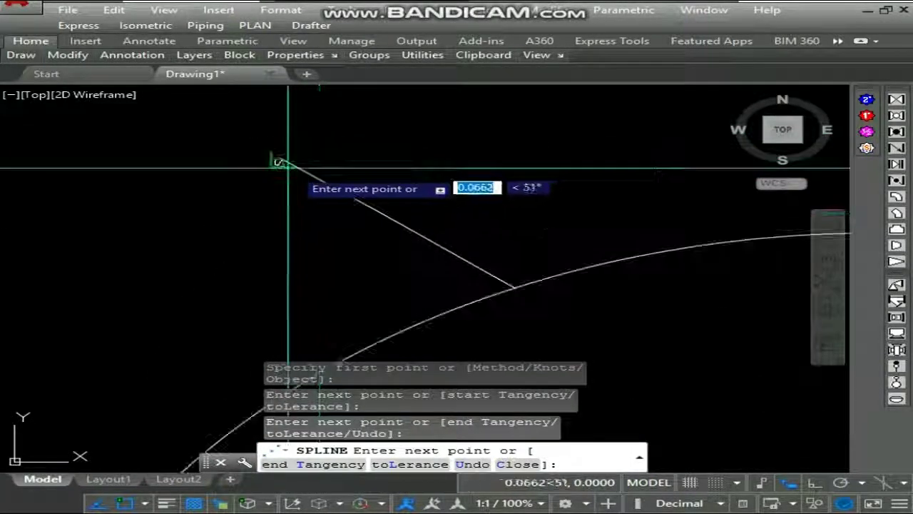
pyautogui.scroll(-2, 281, 214)
pyautogui.click(350, 256)
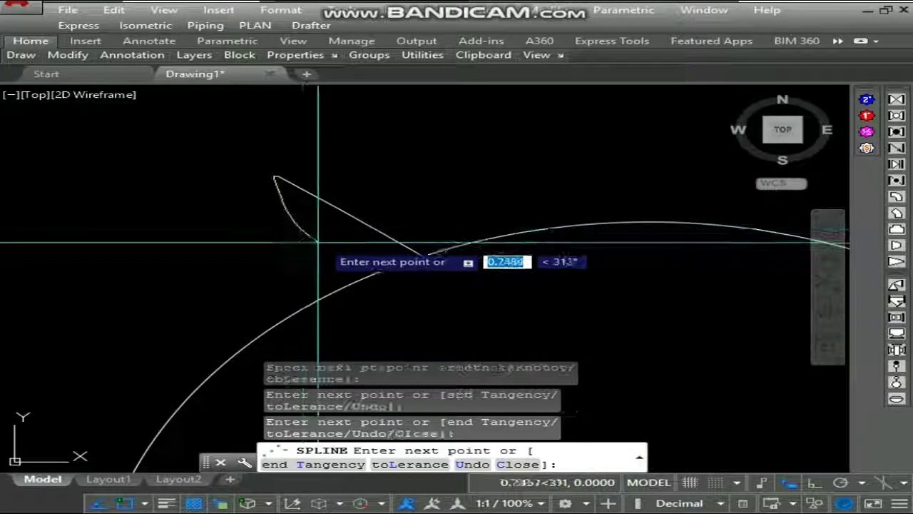
pyautogui.click(347, 263)
pyautogui.scroll(3, 345, 261)
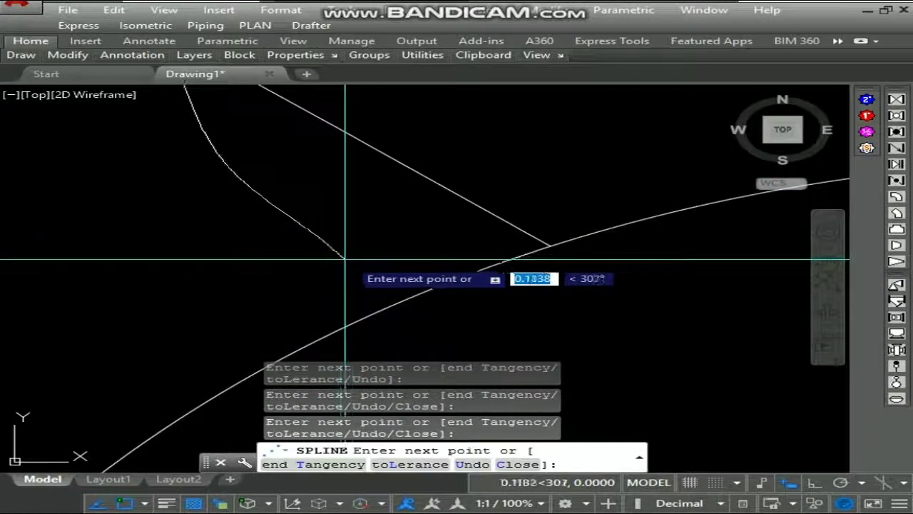
pyautogui.click(389, 288)
pyautogui.scroll(2, 398, 289)
pyautogui.scroll(-2, 398, 291)
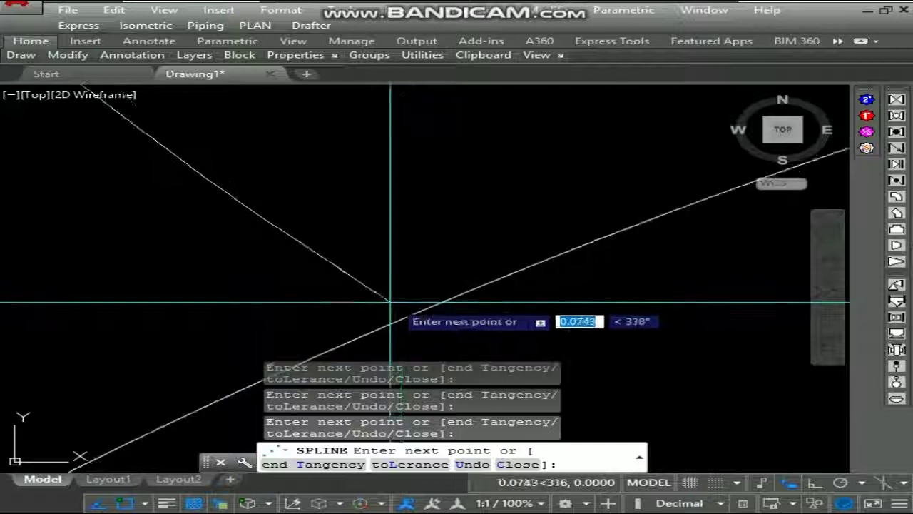
pyautogui.press('Return')
pyautogui.press('Return')
pyautogui.scroll(-4, 326, 302)
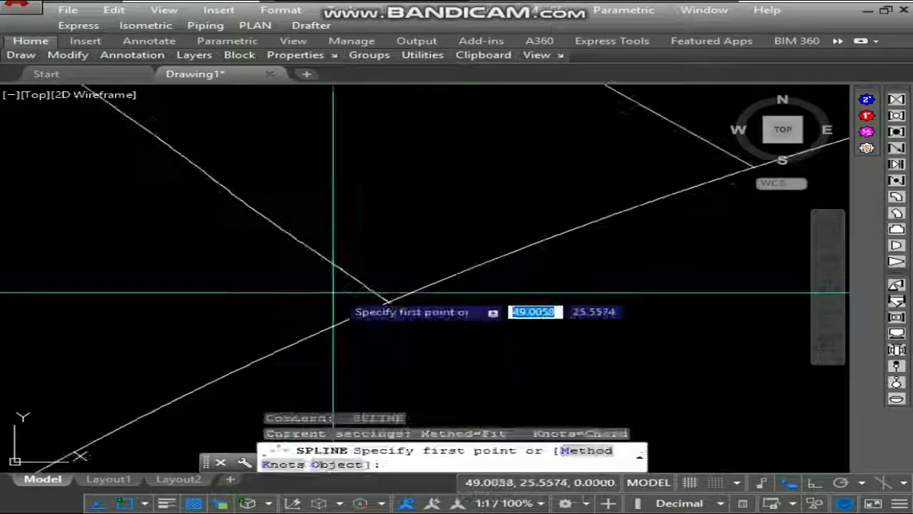
pyautogui.press('Escape')
# - Erase the straight upper edge of the horn
pyautogui.scroll(4, 246, 200)
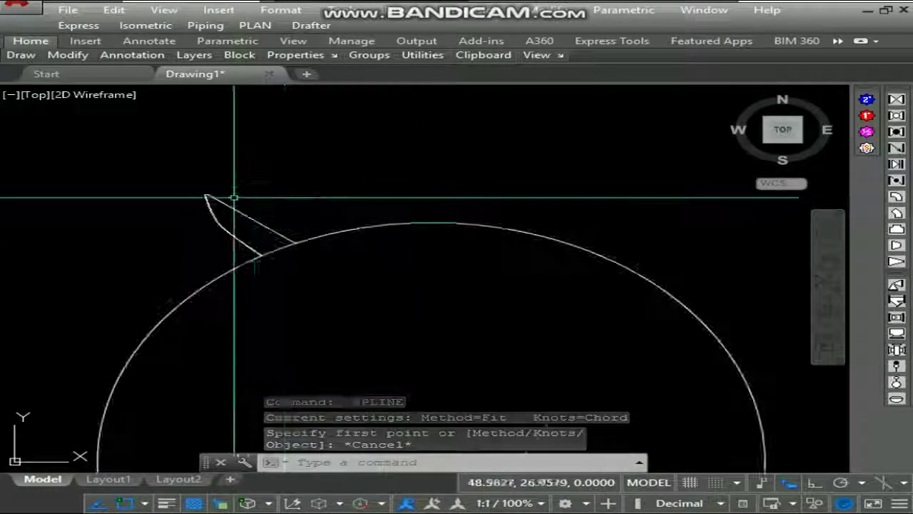
pyautogui.click(259, 206)
pyautogui.click(239, 223)
pyautogui.press('Escape')
pyautogui.click(254, 208)
pyautogui.click(227, 220)
pyautogui.scroll(-1, 227, 218)
pyautogui.press('Delete')
# - Draw a fit spline from the horn tip down to the ellipse as the horn's curved upper side
pyautogui.write('sp')
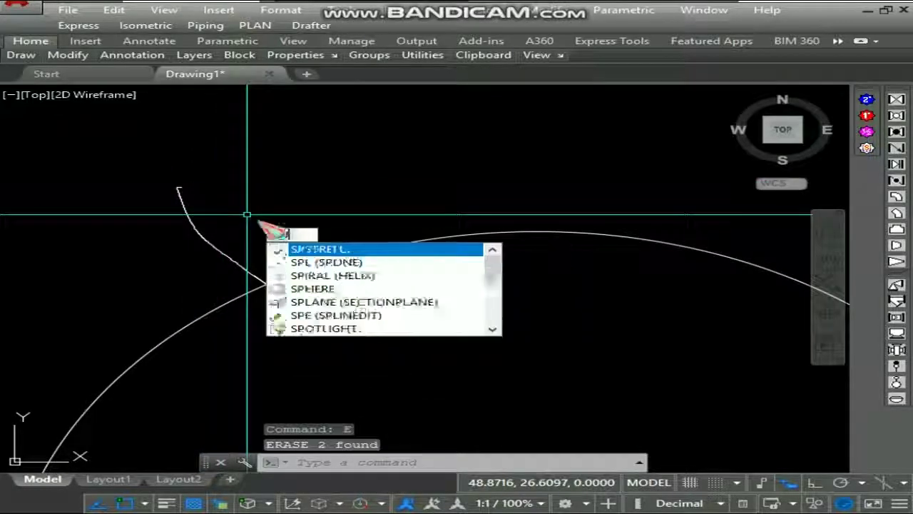
pyautogui.press('Return')
pyautogui.scroll(2, 214, 206)
pyautogui.click(190, 197)
pyautogui.scroll(-2, 225, 213)
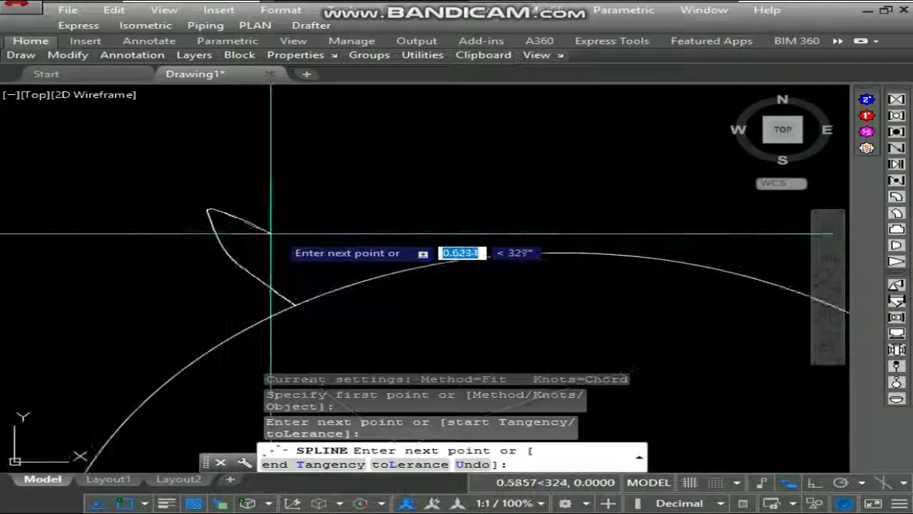
pyautogui.click(279, 254)
pyautogui.scroll(-1, 340, 273)
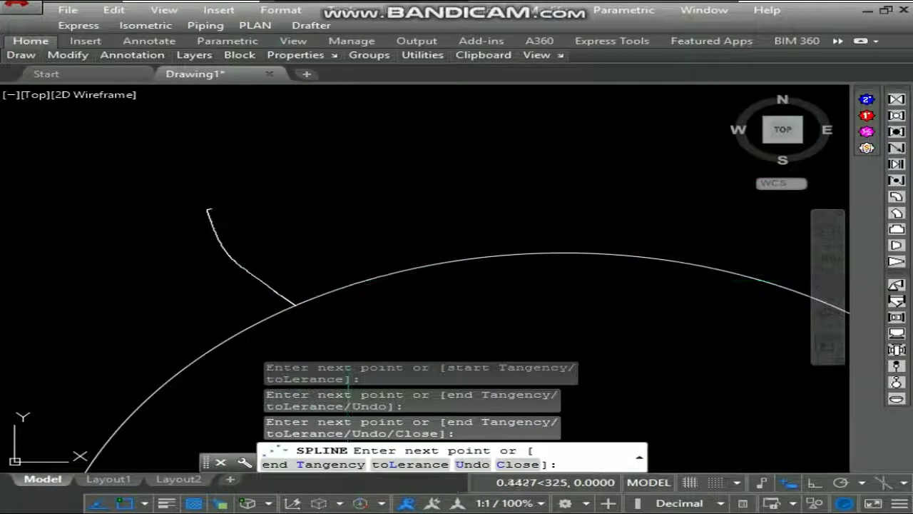
pyautogui.press('Return')
pyautogui.press('Return')
pyautogui.press('Escape')
# - Mirror both horn splines about the vertical line through the ellipse's top quadrant, keeping the source objects
pyautogui.scroll(-2, 388, 204)
pyautogui.write('mi')
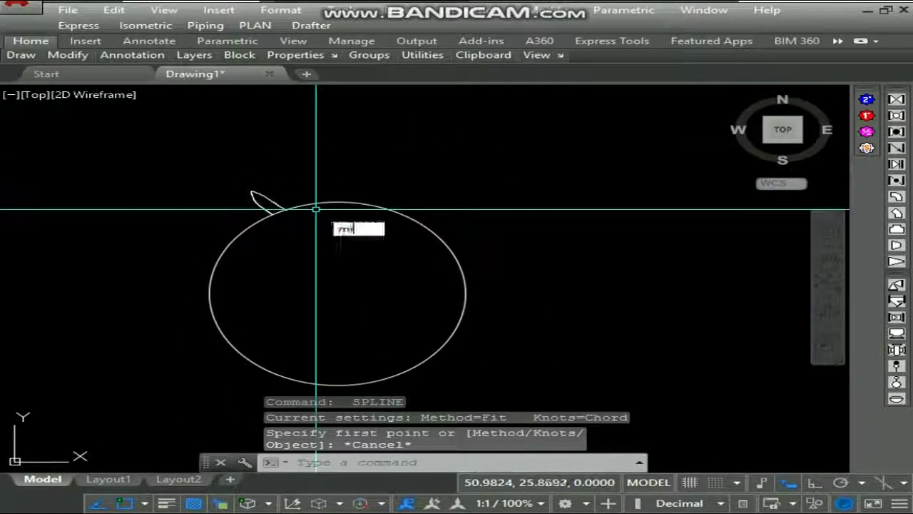
pyautogui.click(237, 182)
pyautogui.click(294, 220)
pyautogui.press('Return')
pyautogui.click(338, 201)
pyautogui.press('F8')
pyautogui.click(339, 143)
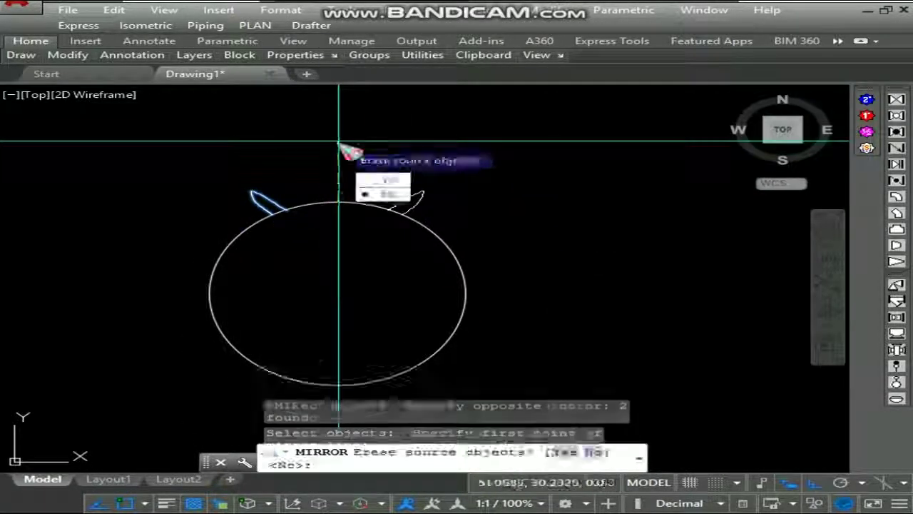
pyautogui.press('Return')
# - Narrow the ellipse slightly by stretching its right quadrant inward
pyautogui.scroll(-2, 346, 152)
pyautogui.moveTo(294, 243); pyautogui.dragTo(291, 245, button='middle')
pyautogui.click(485, 255)
pyautogui.click(428, 304)
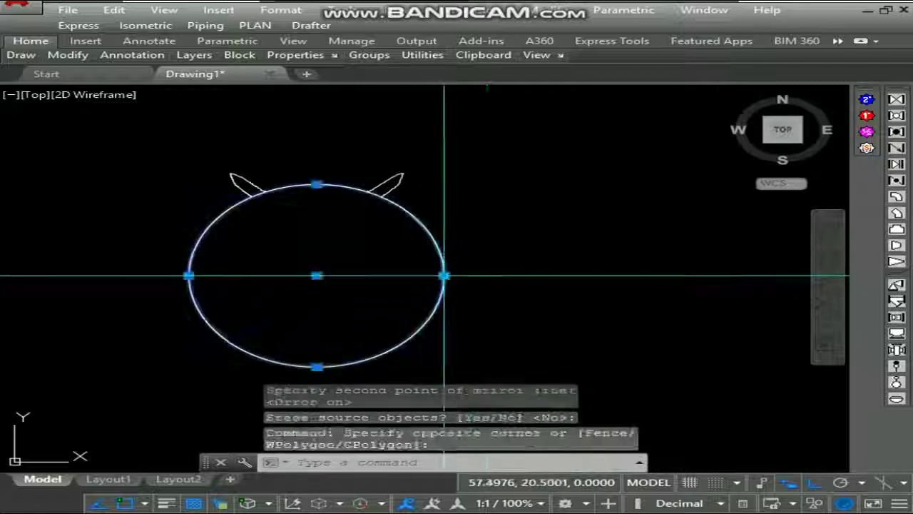
pyautogui.click(445, 276)
pyautogui.click(429, 276)
pyautogui.press('Escape')
# - Move both horns slightly straight down so that their bases meet the ellipse
pyautogui.scroll(2, 289, 179)
pyautogui.write('m')
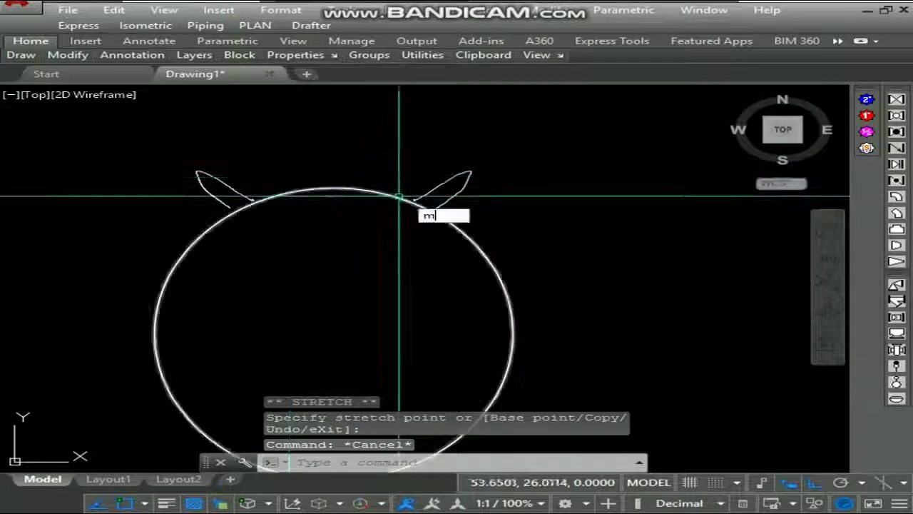
pyautogui.press('Return')
pyautogui.moveTo(474, 172); pyautogui.dragTo(426, 204)
pyautogui.click(256, 203)
pyautogui.click(212, 173)
pyautogui.scroll(2, 327, 169)
pyautogui.press('Return')
pyautogui.click(307, 135)
pyautogui.click(265, 138)
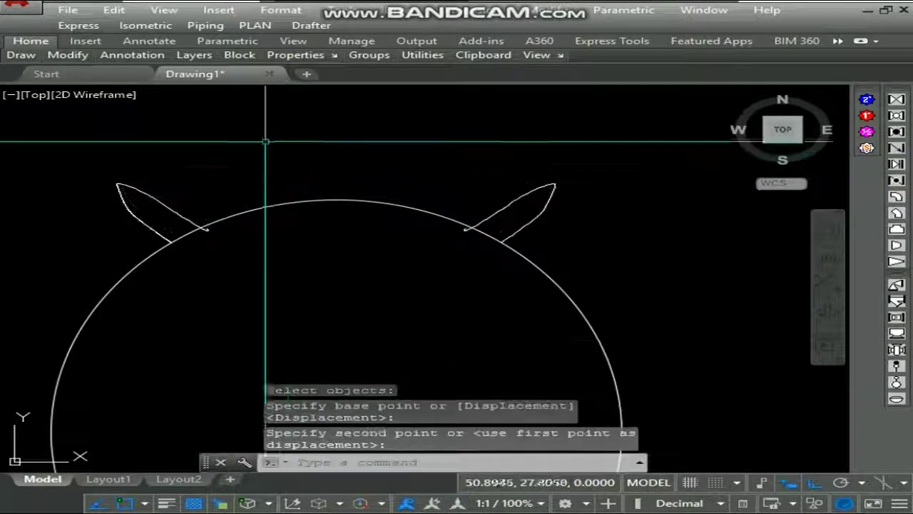
pyautogui.scroll(-5, 295, 189)
pyautogui.scroll(2, 348, 219)
pyautogui.moveTo(348, 219); pyautogui.dragTo(367, 228, button='middle')
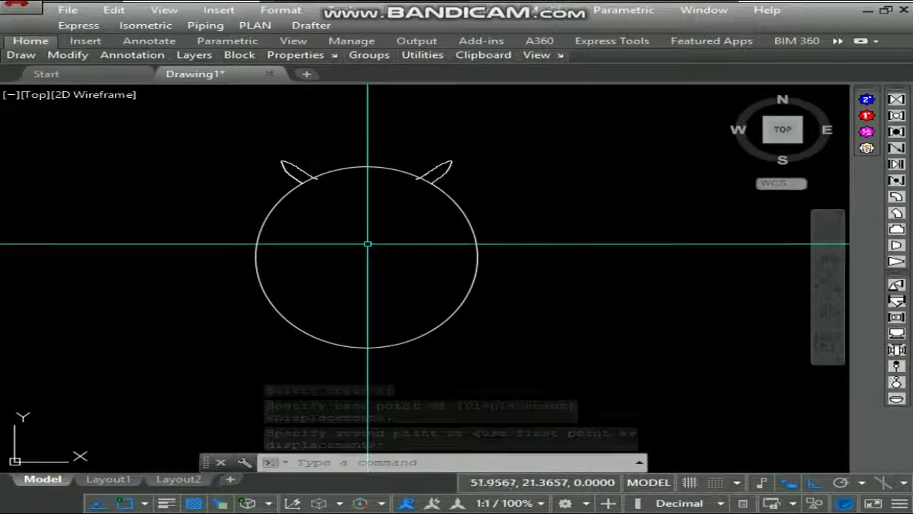
pyautogui.write('spl')
pyautogui.press('Return')
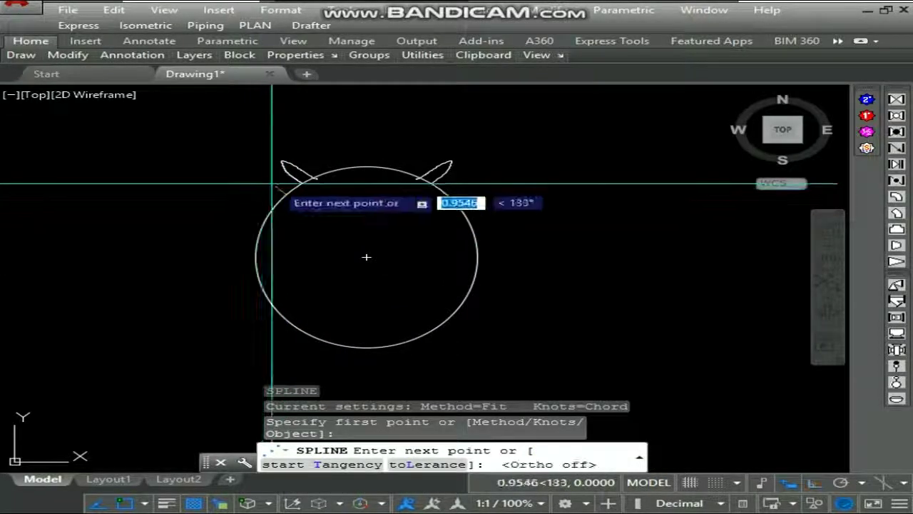
pyautogui.moveTo(270, 184); pyautogui.dragTo(253, 181, button='middle')
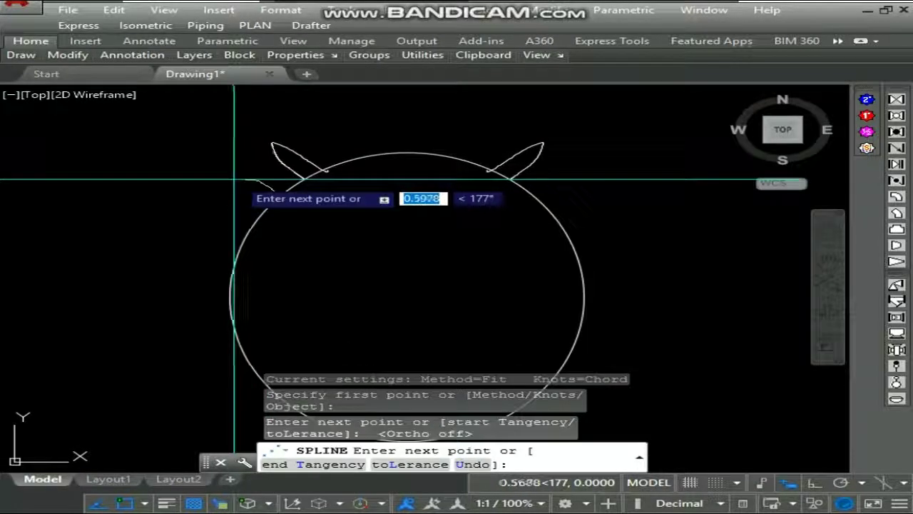
pyautogui.press('Escape')
# - Draw a large ear outline left of the ellipse as a fit spline, starting below the left horn and ending on the ellipse
pyautogui.press('Return')
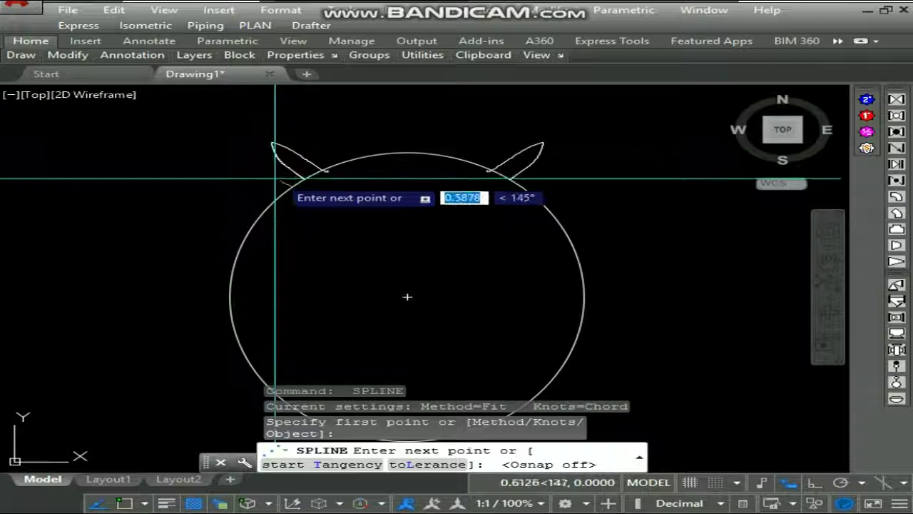
pyautogui.click(284, 180)
pyautogui.click(273, 172)
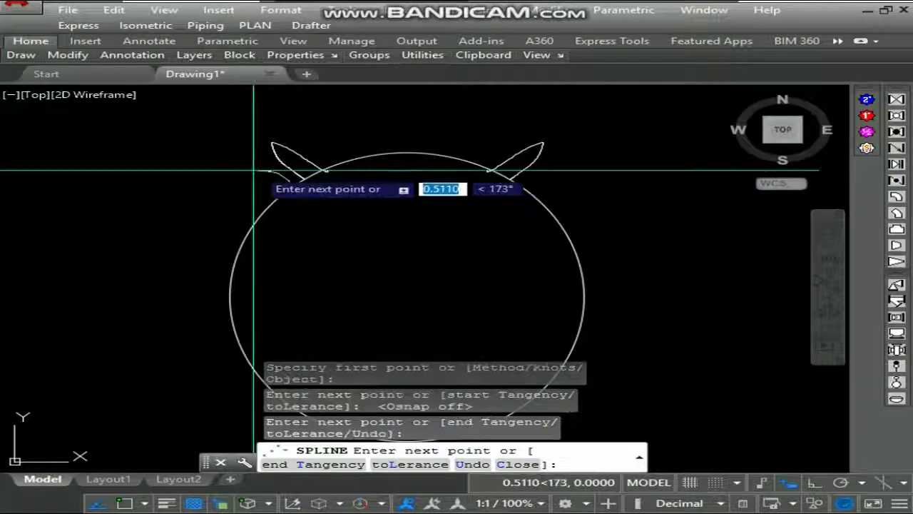
pyautogui.click(214, 166)
pyautogui.click(185, 169)
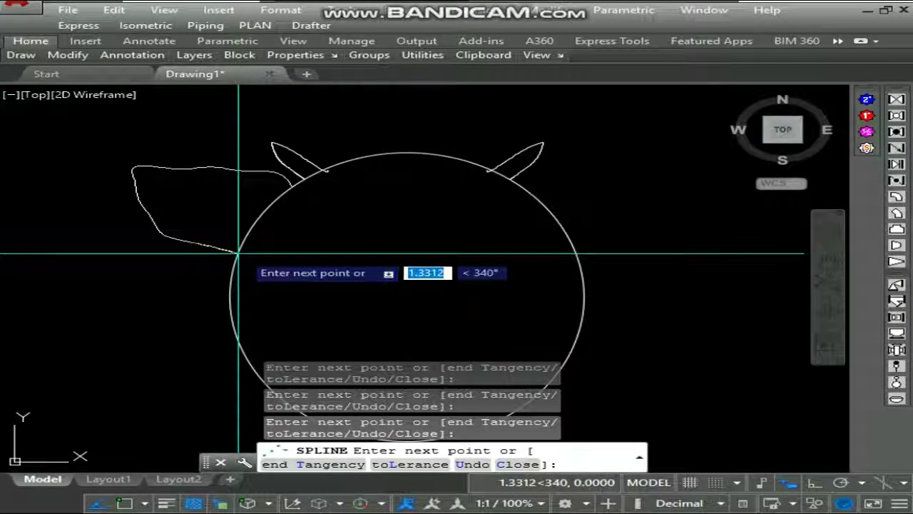
pyautogui.press('F3')
pyautogui.press('Return')
pyautogui.press('Return')
pyautogui.press('Escape')
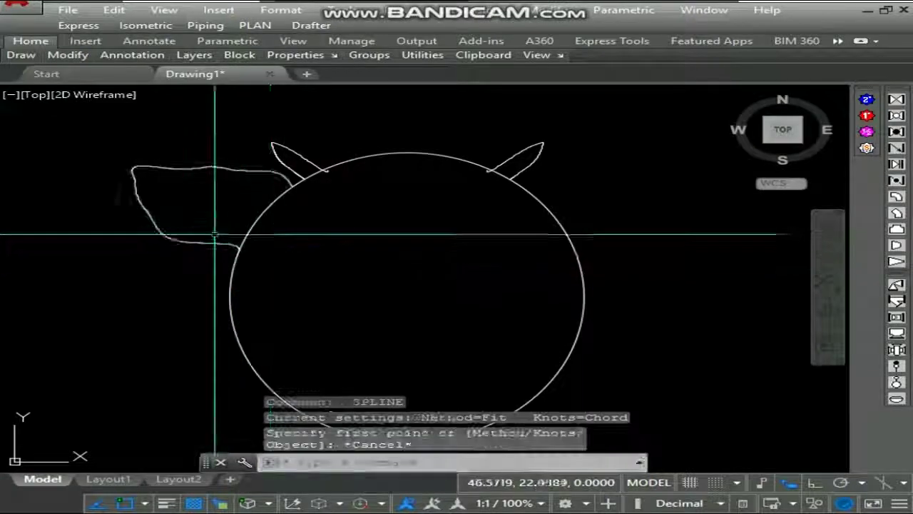
# - Turn object snap off and draw the inner ear's lower curve as a fit spline, following the outer ear edge down to the ellipse
pyautogui.write('s')
pyautogui.press('Return')
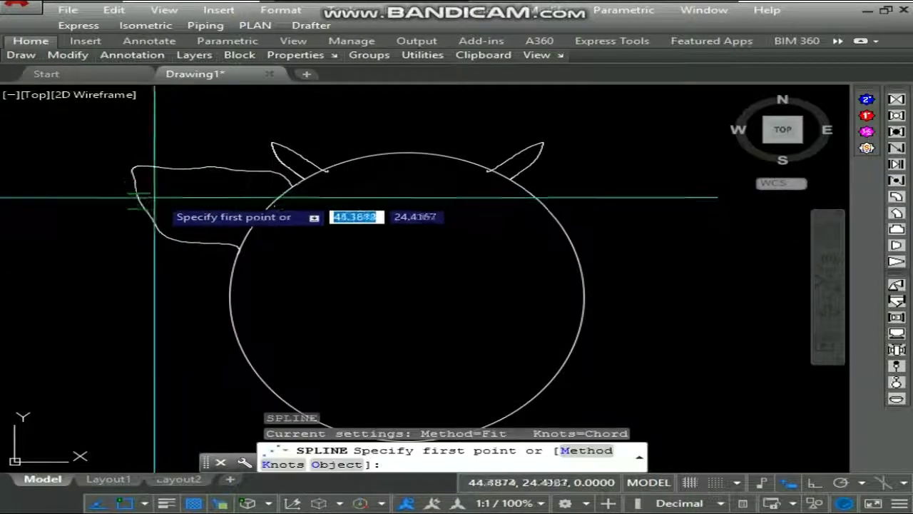
pyautogui.press('F3')
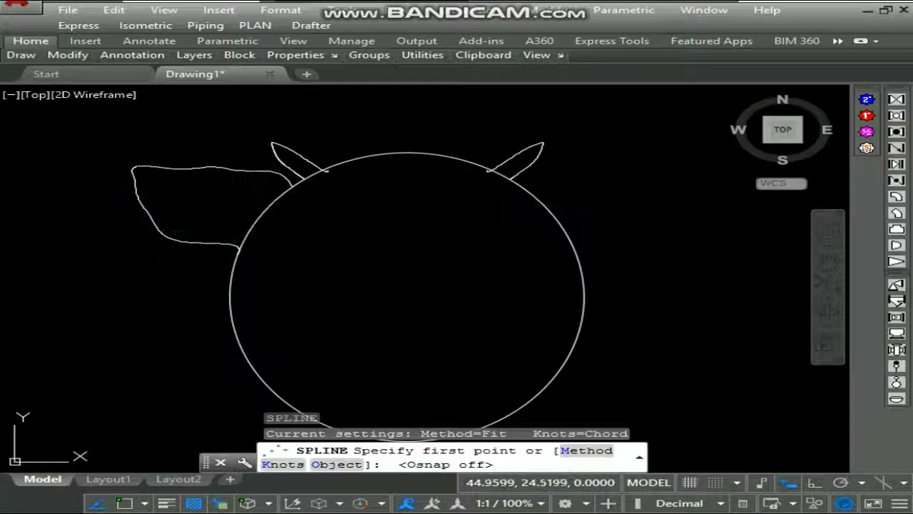
pyautogui.click(158, 205)
pyautogui.click(165, 215)
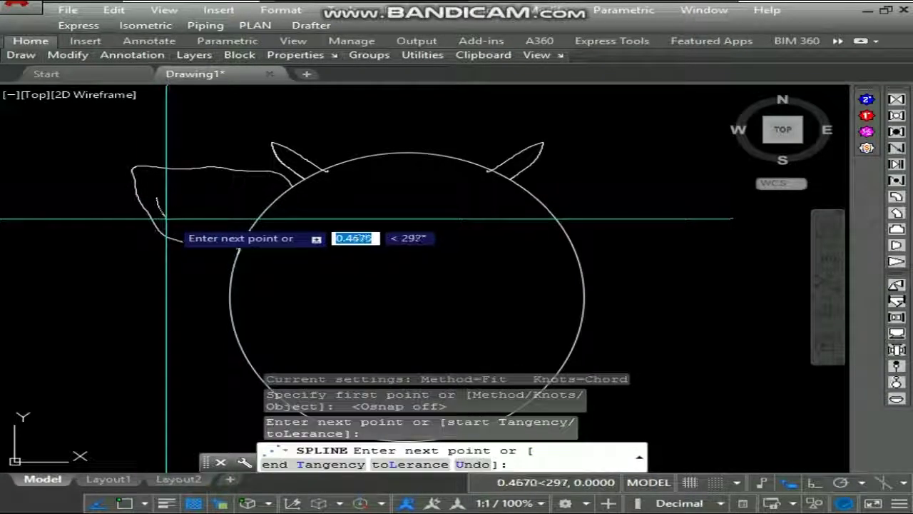
pyautogui.click(178, 230)
pyautogui.click(186, 234)
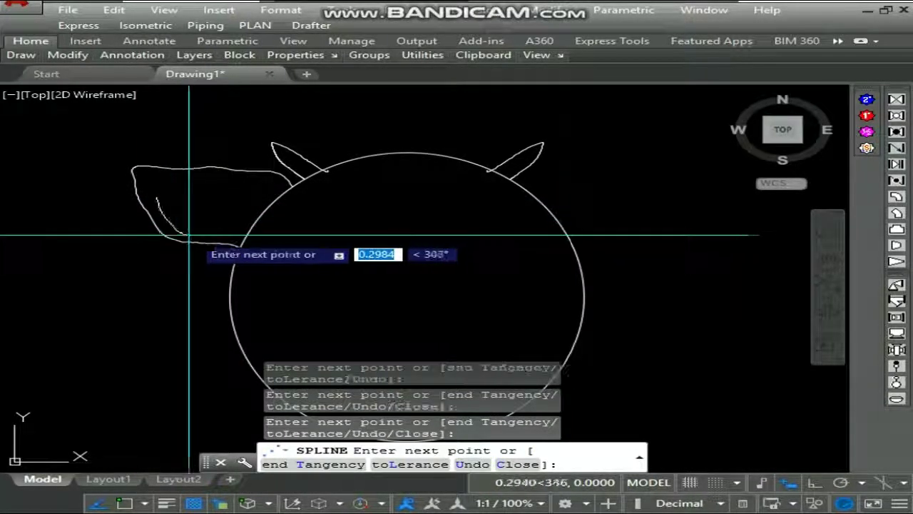
pyautogui.click(231, 234)
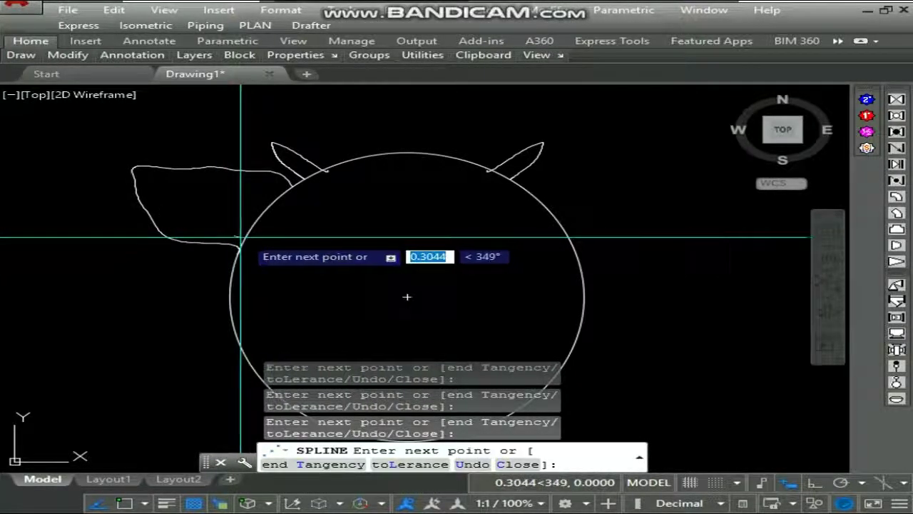
pyautogui.press('Return')
pyautogui.press('Return')
pyautogui.press('Escape')
# - Draw the inner ear's upper curve as a fit spline from the start of the lower inner curve across to the ellipse
pyautogui.press('Return')
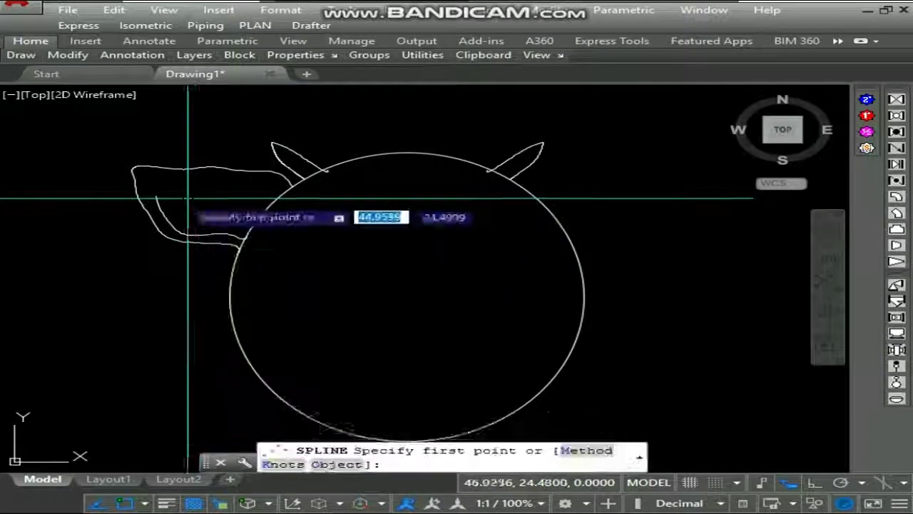
pyautogui.click(165, 198)
pyautogui.click(188, 195)
pyautogui.click(211, 202)
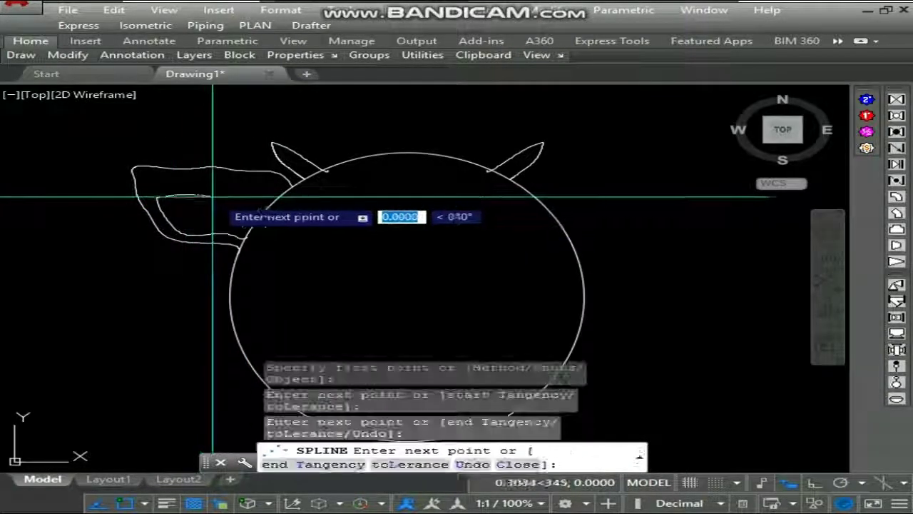
pyautogui.click(237, 201)
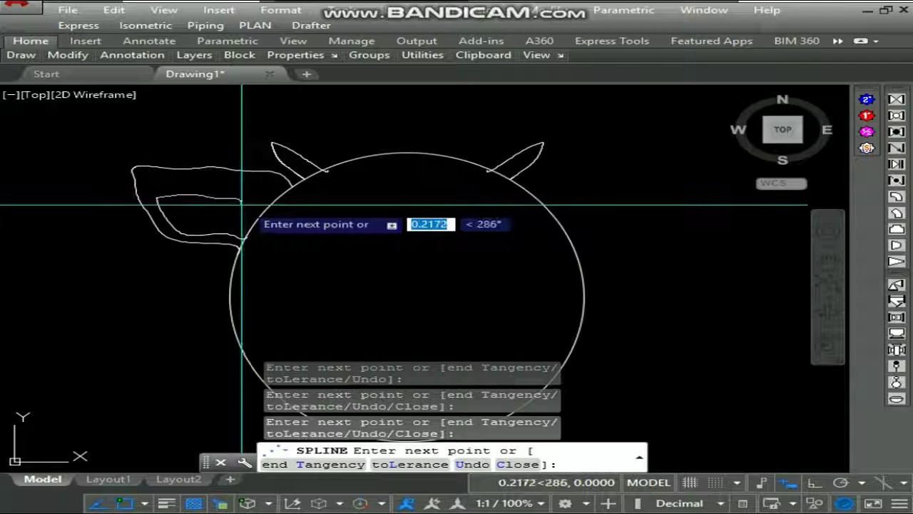
pyautogui.click(255, 204)
pyautogui.press('Return')
pyautogui.press('Return')
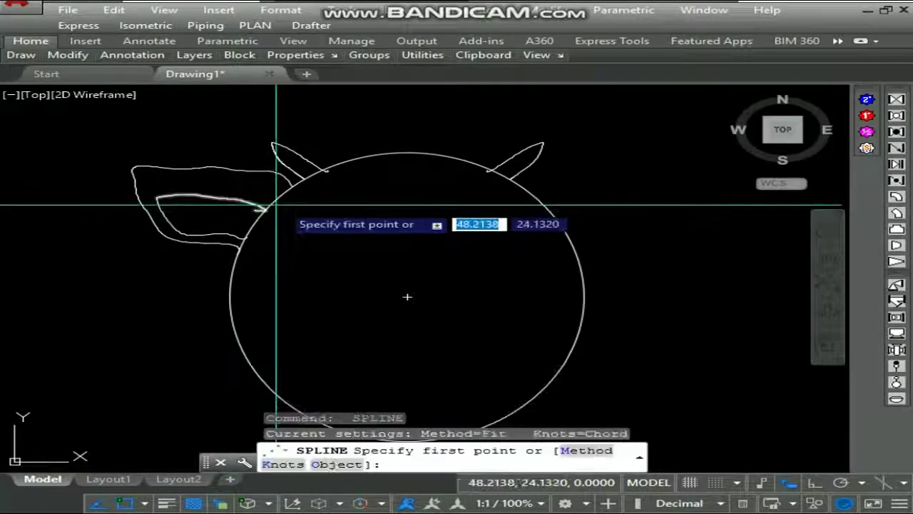
pyautogui.press('Escape')
# - Erase the left and right horns from the top of the ellipse
pyautogui.moveTo(299, 189); pyautogui.dragTo(258, 206, button='middle')
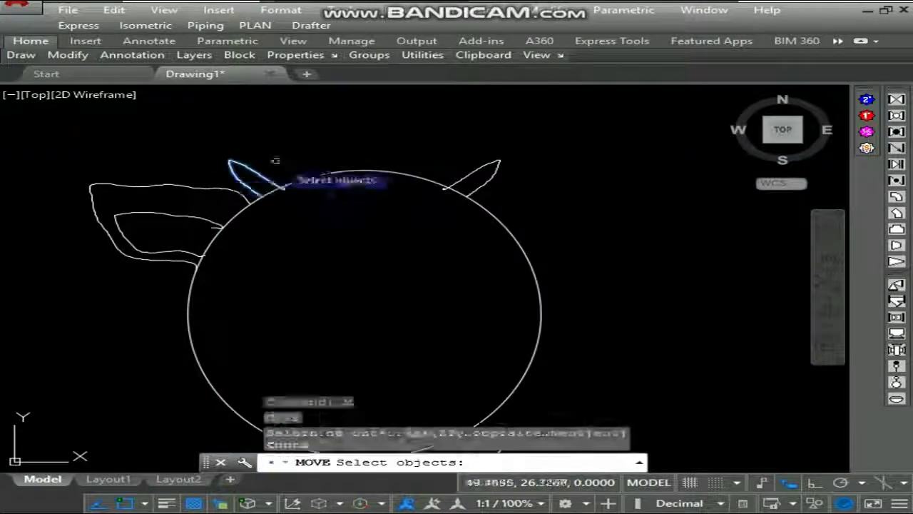
pyautogui.press('Return')
pyautogui.click(305, 158)
pyautogui.click(278, 135)
pyautogui.press('Escape')
pyautogui.click(278, 135)
pyautogui.click(236, 163)
pyautogui.press('e')
pyautogui.press('Return')
pyautogui.moveTo(495, 182); pyautogui.dragTo(534, 189, button='middle')
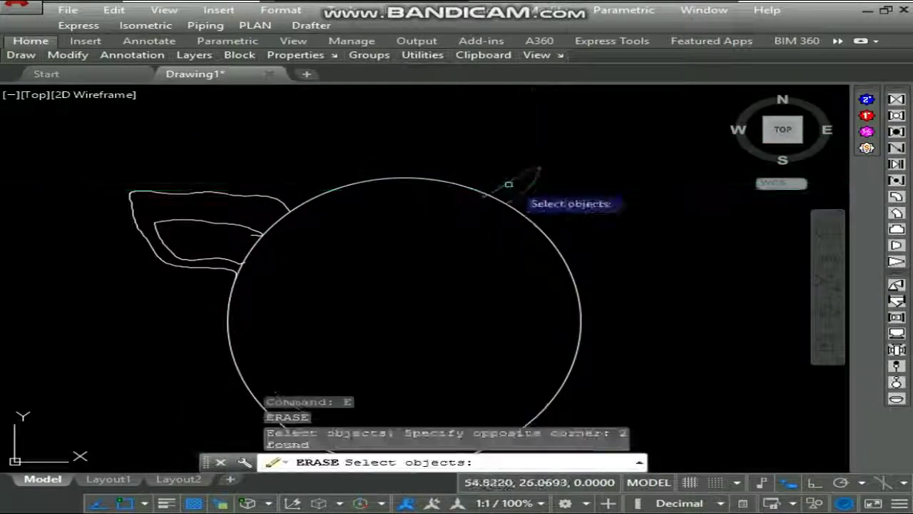
# - Draw a new rounded left horn as one fit spline, rising from the ellipse's upper left and ending back on the ellipse
pyautogui.write('spl')
pyautogui.press('Return')
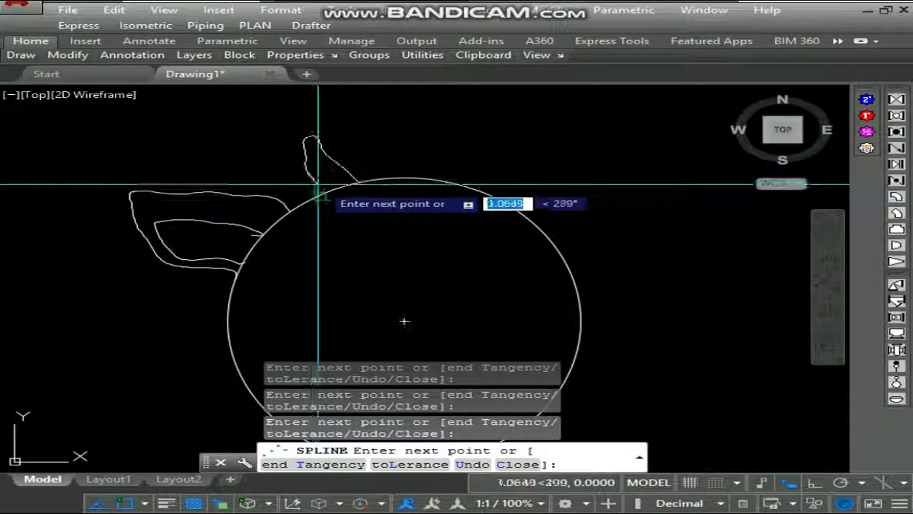
pyautogui.press('Return')
pyautogui.press('Return')
pyautogui.press('Escape')
# - Widen the new left horn by stretching the fit points on its right side and its end point outward to the right
pyautogui.scroll(2, 285, 127)
pyautogui.click(328, 187)
pyautogui.click(287, 173)
pyautogui.scroll(4, 312, 169)
pyautogui.click(316, 164)
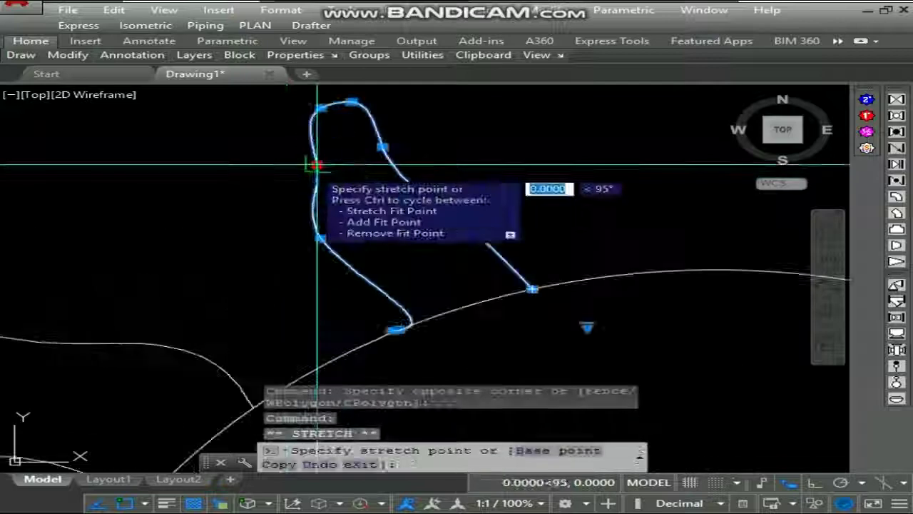
pyautogui.click(317, 165)
pyautogui.scroll(2, 300, 171)
pyautogui.scroll(-4, 230, 225)
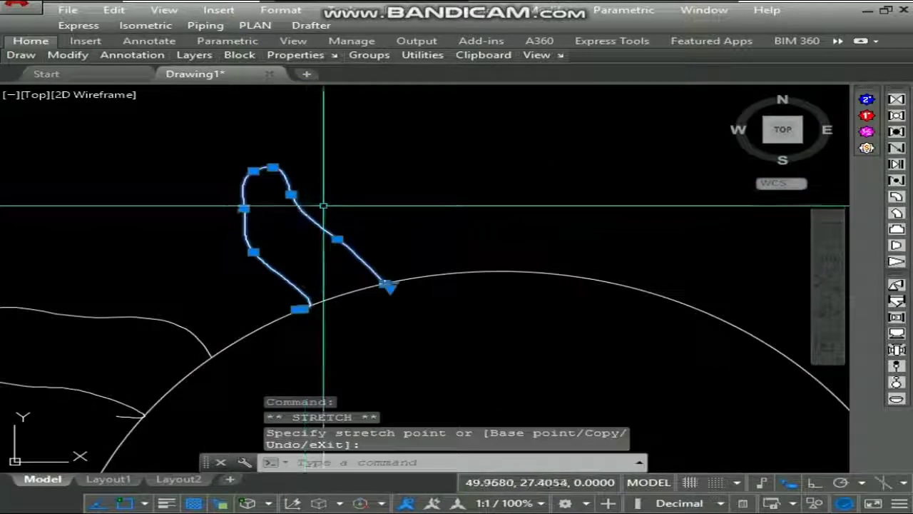
pyautogui.scroll(2, 297, 195)
pyautogui.click(308, 195)
pyautogui.click(361, 264)
pyautogui.click(381, 251)
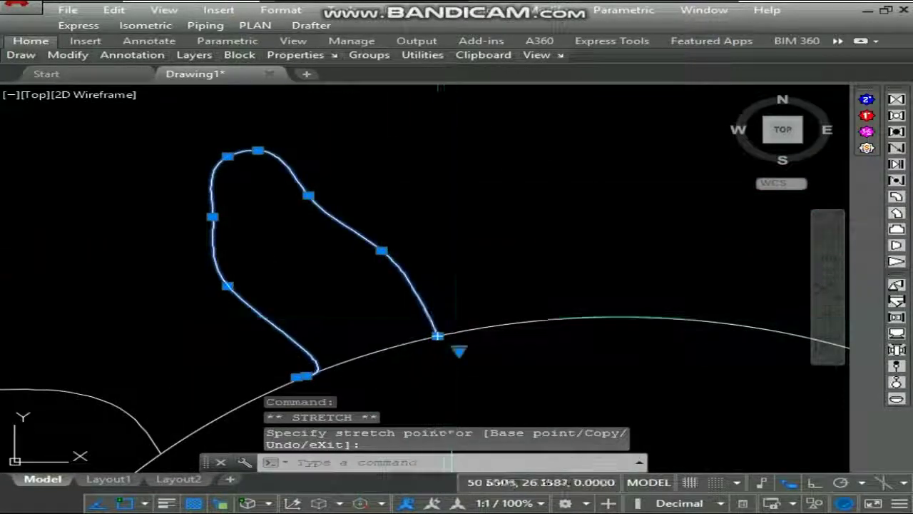
pyautogui.click(438, 336)
pyautogui.click(460, 332)
# - Smooth the horn's tip, upper right side and lower left side by stretching their fit points
pyautogui.click(258, 152)
pyautogui.scroll(4, 247, 154)
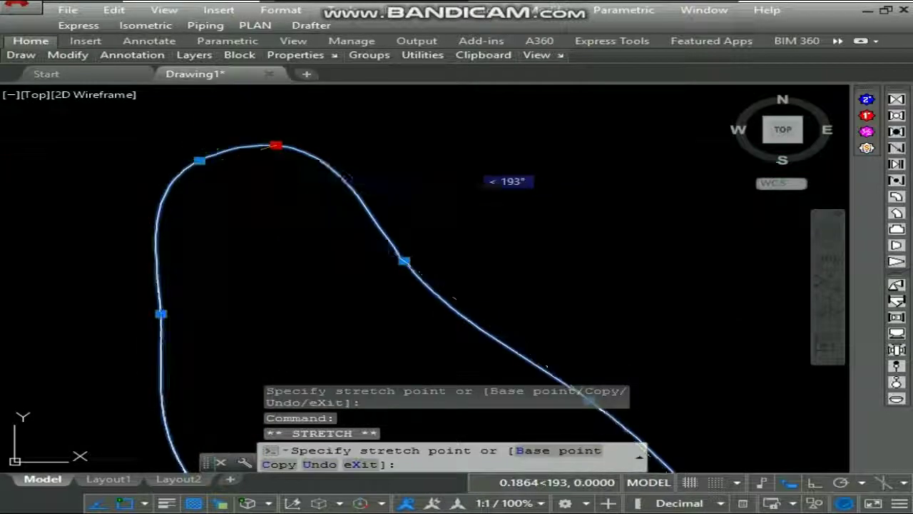
pyautogui.click(208, 159)
pyautogui.scroll(-2, 171, 129)
pyautogui.scroll(2, 412, 282)
pyautogui.scroll(-2, 312, 189)
pyautogui.scroll(2, 281, 175)
pyautogui.click(277, 180)
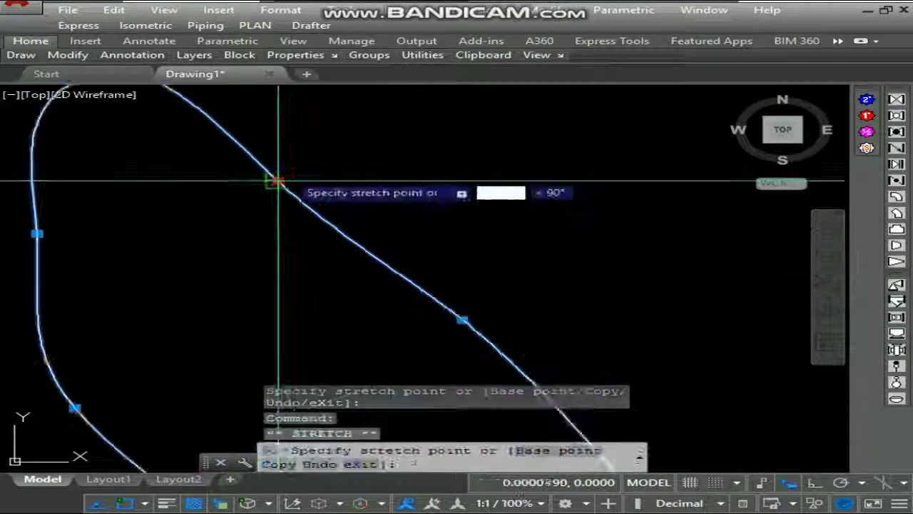
pyautogui.click(289, 169)
pyautogui.scroll(-5, 357, 175)
pyautogui.scroll(1, 328, 213)
pyautogui.scroll(2, 302, 241)
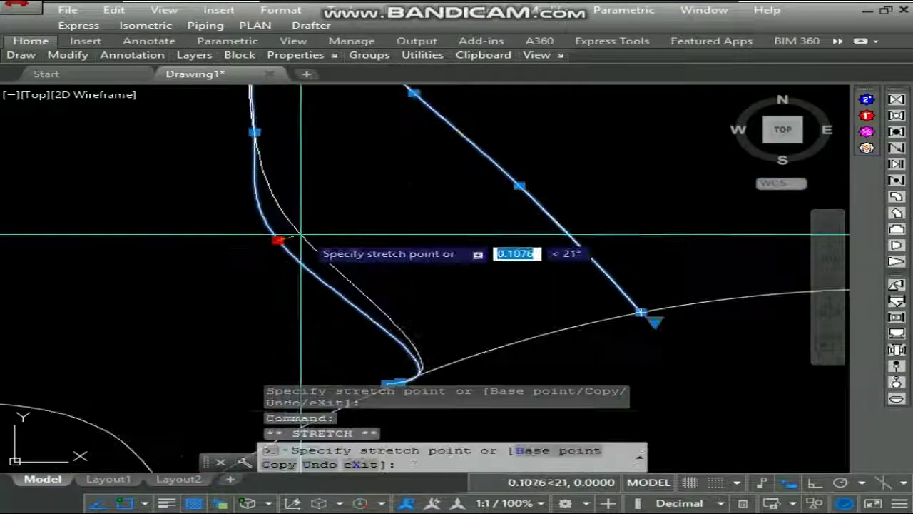
pyautogui.scroll(-2, 301, 241)
pyautogui.scroll(-4, 279, 240)
pyautogui.press('Escape')
pyautogui.scroll(4, 323, 204)
pyautogui.write('mi')
pyautogui.press('Return')
pyautogui.click(320, 197)
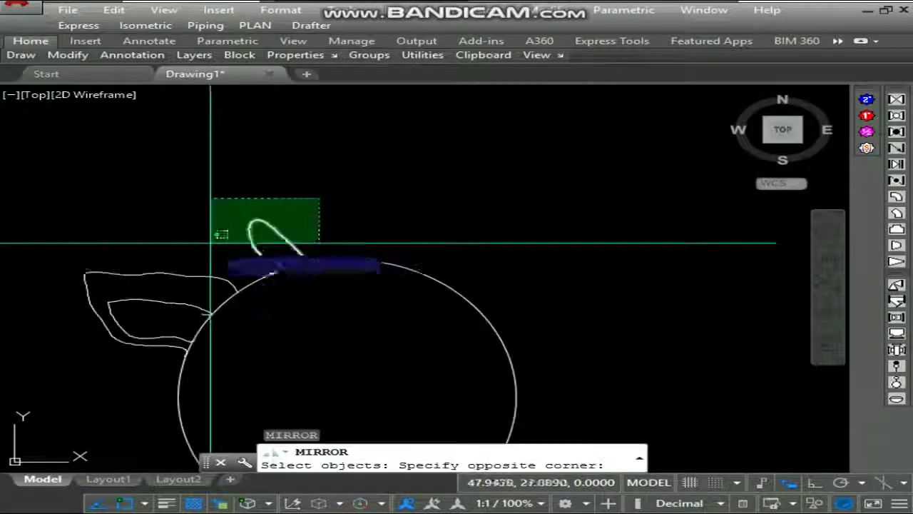
pyautogui.click(212, 243)
pyautogui.press('Escape')
# - Move the new horn about 0.8 units down and to the left along the ellipse, closer to the ear
pyautogui.write('m')
pyautogui.press('Return')
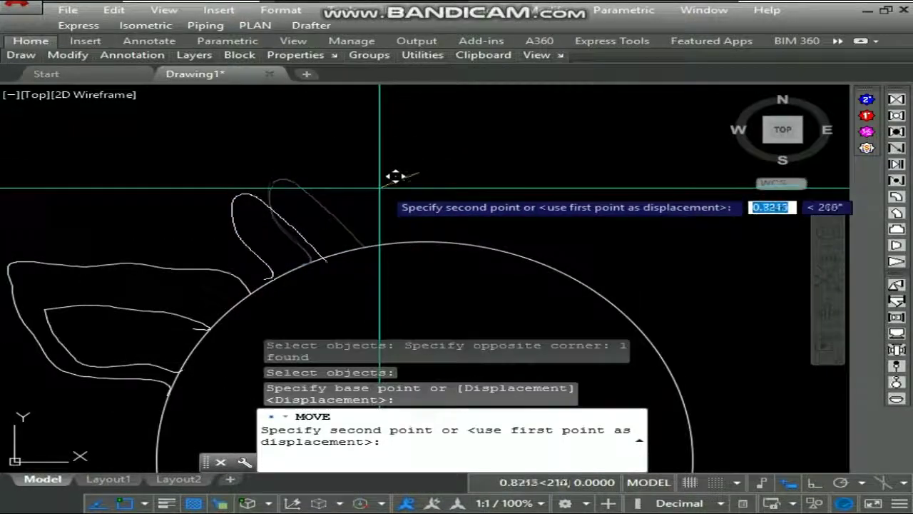
pyautogui.click(379, 190)
# - Mirror the horn about a vertical line through the ellipse's top quadrant with Ortho on, keeping the source object
pyautogui.scroll(-4, 319, 176)
pyautogui.write('mi')
pyautogui.press('Return')
pyautogui.scroll(2, 307, 174)
pyautogui.click(307, 175)
pyautogui.click(246, 207)
pyautogui.press('Return')
pyautogui.click(392, 218)
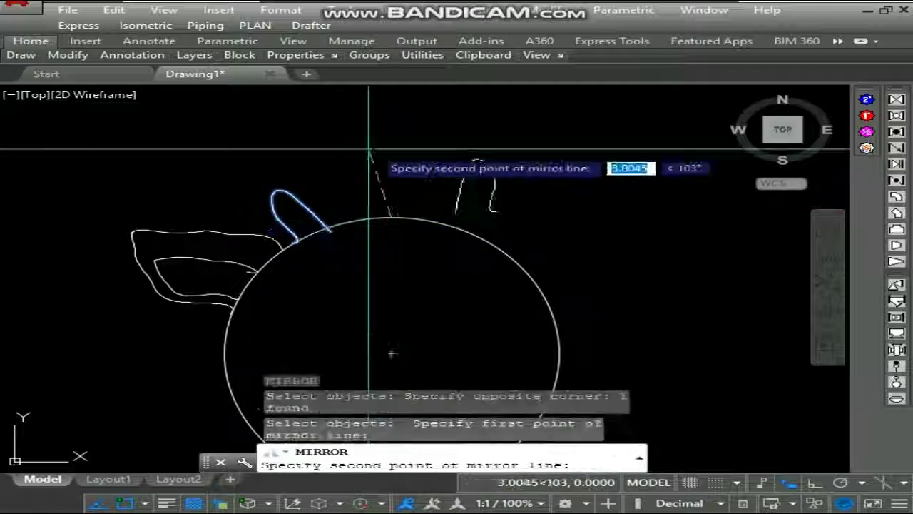
pyautogui.scroll(-2, 380, 153)
pyautogui.press('F8')
pyautogui.click(377, 146)
pyautogui.press('Return')
# - Mirror the outer and inner ear splines about the vertical line through the ellipse's top quadrant, keeping the source objects
pyautogui.scroll(-2, 390, 155)
pyautogui.write('m')
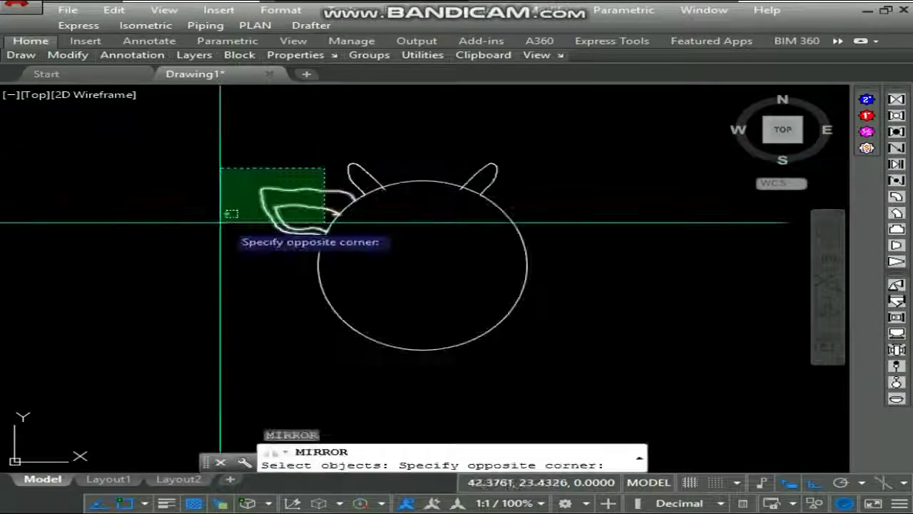
pyautogui.click(265, 215)
pyautogui.press('Return')
pyautogui.click(419, 184)
pyautogui.moveTo(420, 184); pyautogui.dragTo(336, 173, button='middle')
pyautogui.click(336, 138)
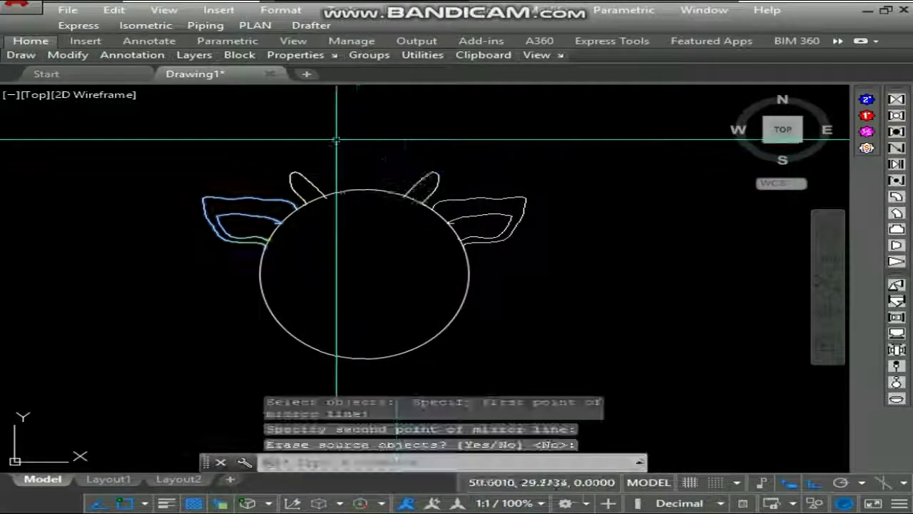
pyautogui.press('Return')
# - Draw a three-point arc inside the ellipse with Ortho off, from below the left horn, bulging toward the centre, to the ellipse's lower left
pyautogui.scroll(-2, 361, 205)
pyautogui.write('s')
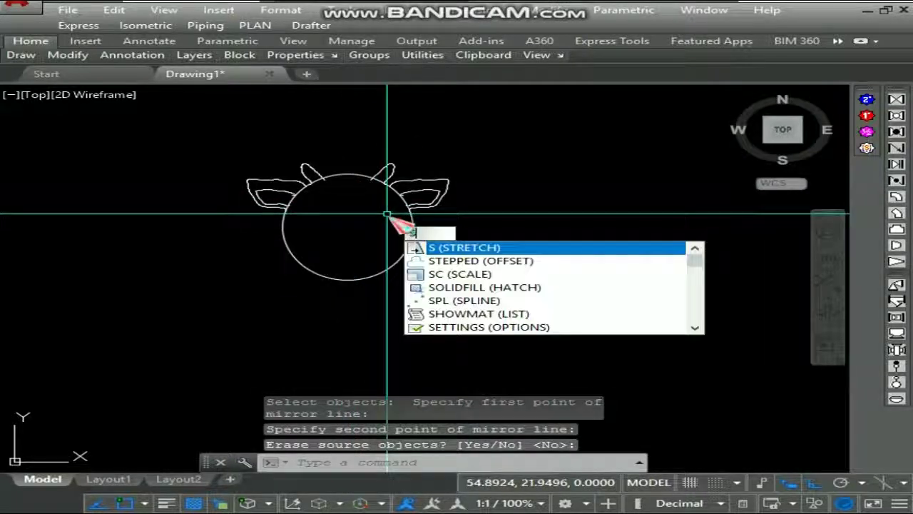
pyautogui.press('Escape')
pyautogui.write('arc')
pyautogui.press('Return')
pyautogui.scroll(5, 300, 174)
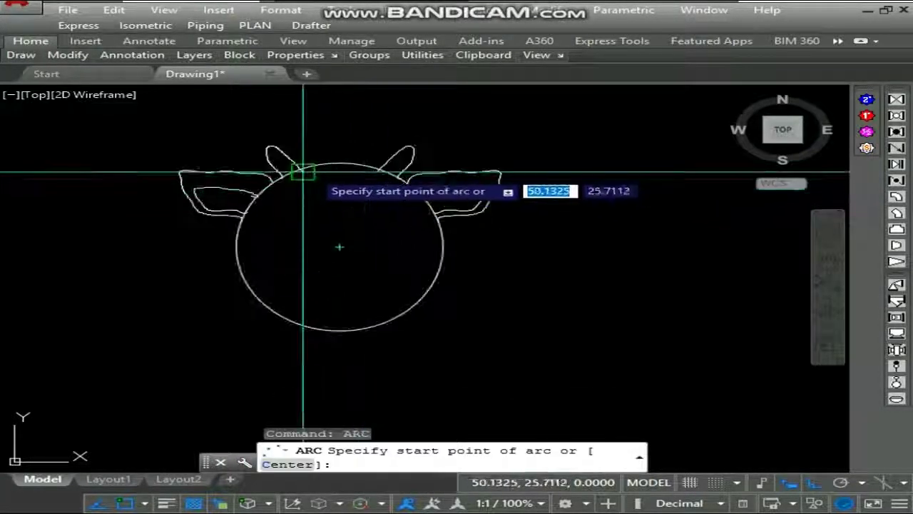
pyautogui.click(278, 156)
pyautogui.scroll(-4, 286, 150)
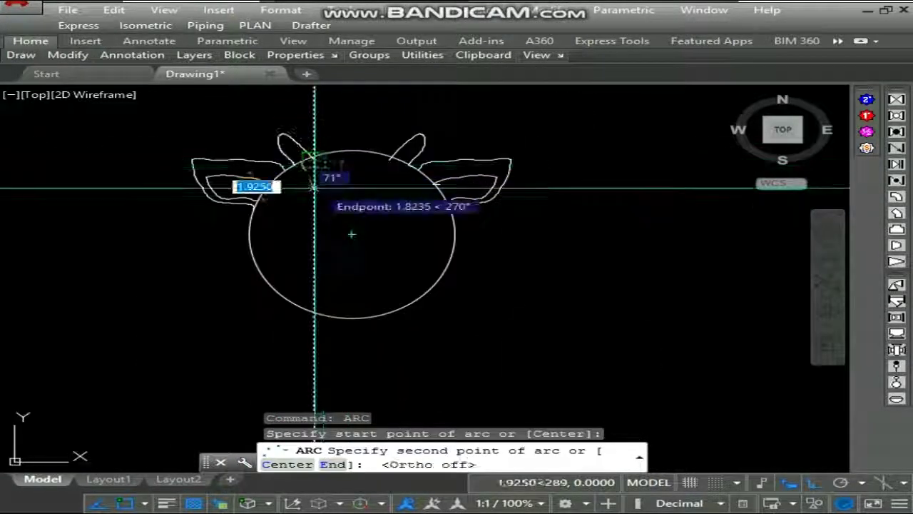
pyautogui.moveTo(428, 249); pyautogui.dragTo(420, 228, button='middle')
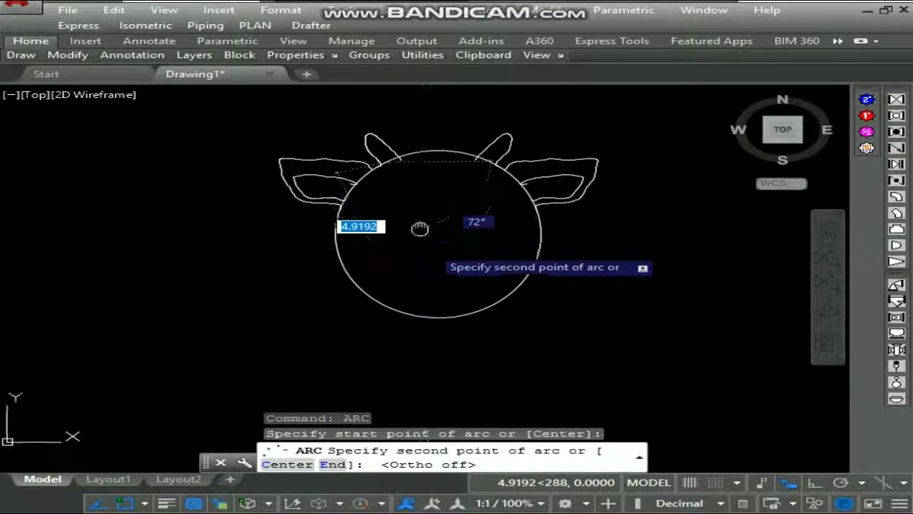
pyautogui.click(419, 224)
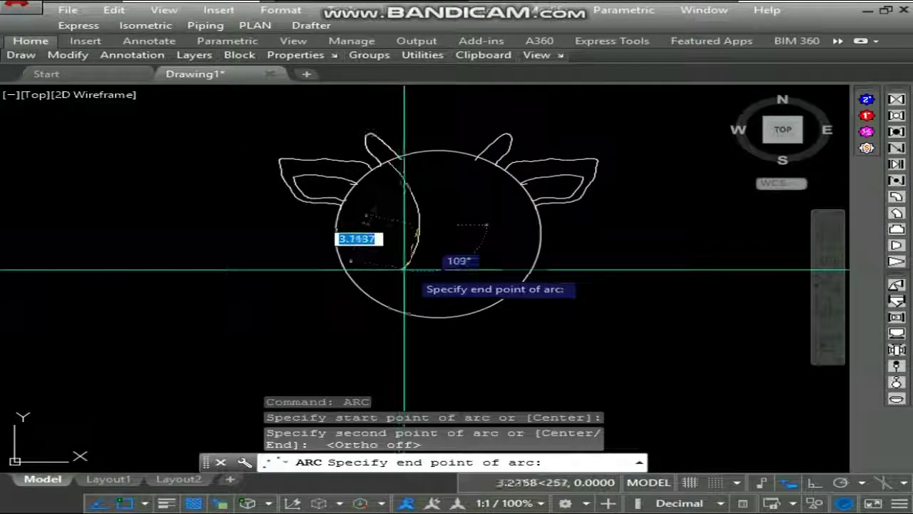
pyautogui.click(355, 283)
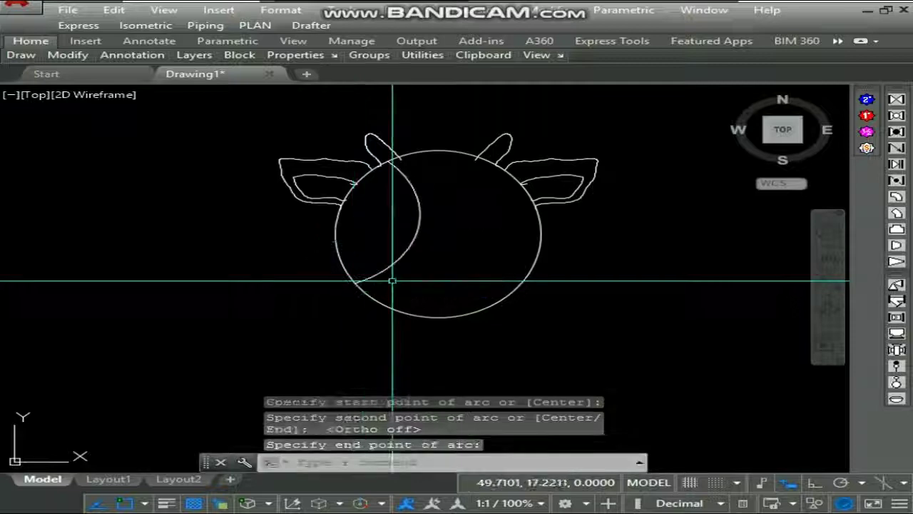
# - Mirror the arc about the head's vertical centre line with Ortho on, keeping the source arc
pyautogui.press('Return')
pyautogui.click(448, 193)
pyautogui.press('F8')
pyautogui.click(449, 157)
pyautogui.press('Return')
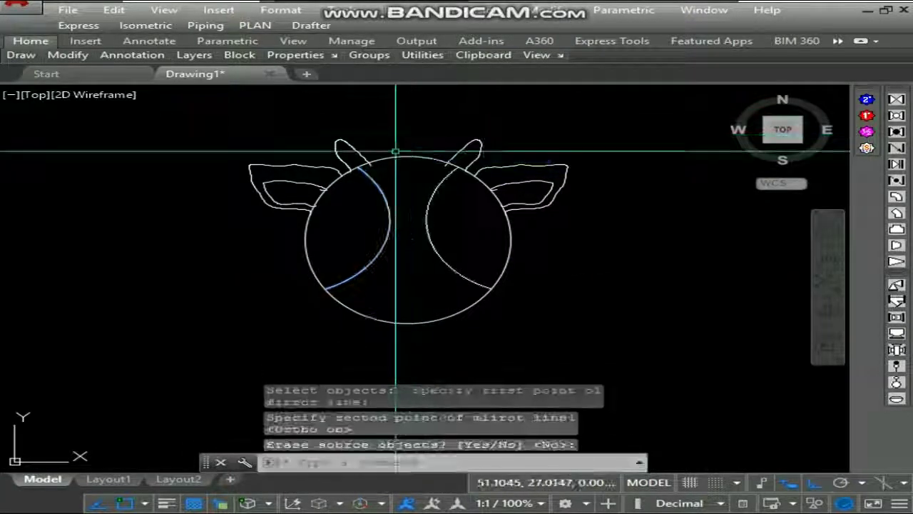
# - Flatten the right arc by stretching its midpoint outward, away from the head's centre
pyautogui.scroll(3, 409, 215)
pyautogui.click(448, 211)
pyautogui.click(403, 248)
pyautogui.click(431, 247)
pyautogui.press('Escape')
# - Try to reshape the left arc by stretching its midpoint
pyautogui.click(358, 222)
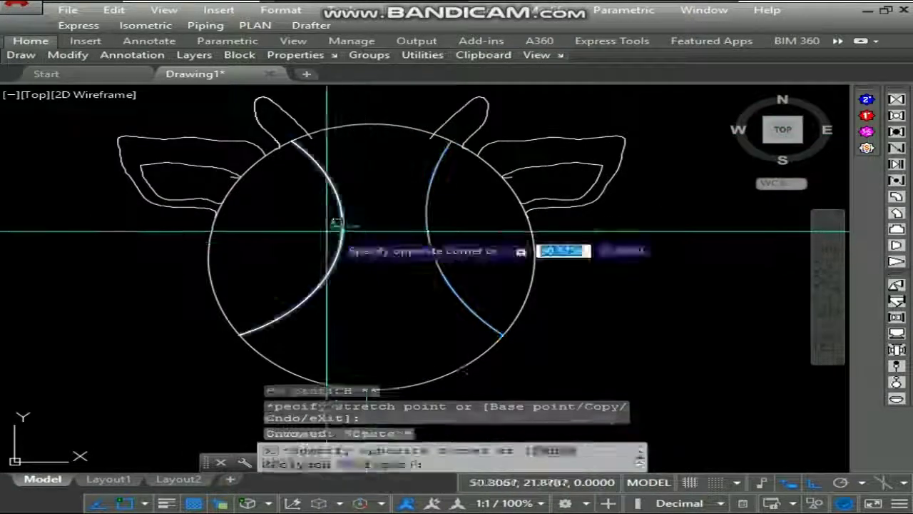
pyautogui.click(326, 230)
pyautogui.click(340, 247)
pyautogui.click(338, 247)
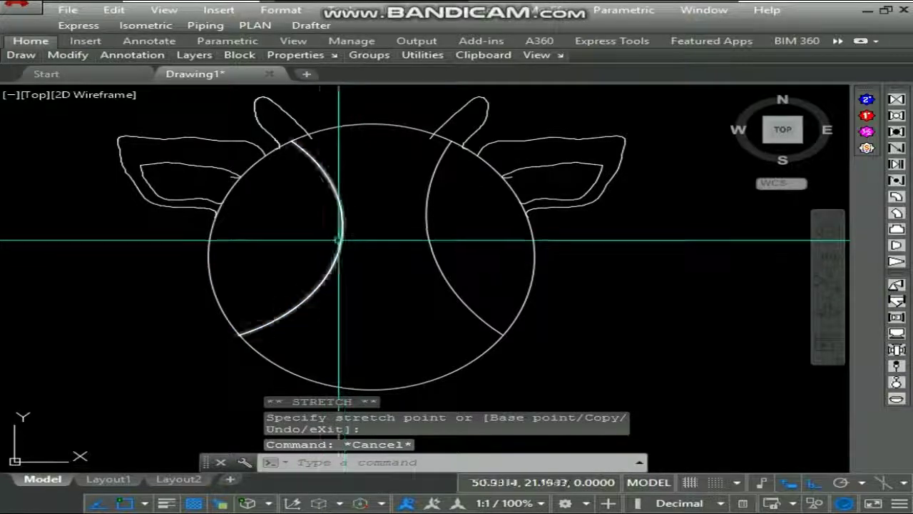
pyautogui.scroll(-2, 254, 228)
pyautogui.scroll(2, 249, 225)
pyautogui.moveTo(246, 224)
pyautogui.mouseDown(button='middle')
pyautogui.moveTo(283, 231)
pyautogui.moveTo(271, 228)
pyautogui.mouseUp(button='middle')
pyautogui.scroll(-2, 272, 228)
pyautogui.scroll(2, 278, 227)
pyautogui.moveTo(299, 225); pyautogui.dragTo(256, 230, button='middle')
pyautogui.write('spl')
pyautogui.press('Return')
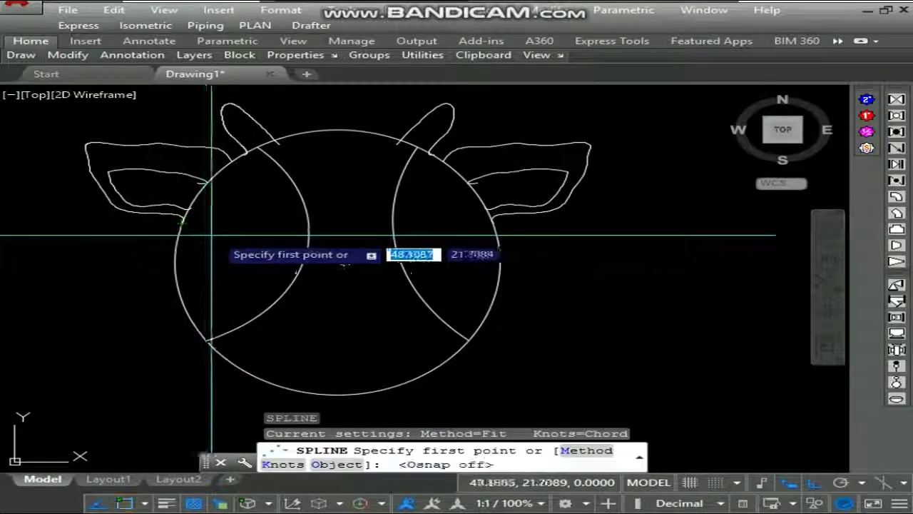
pyautogui.scroll(2, 202, 224)
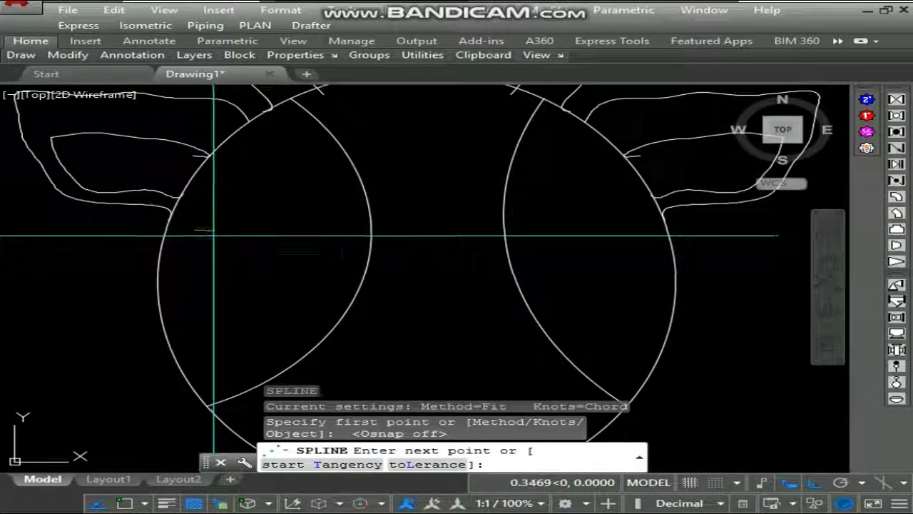
pyautogui.press('Escape')
# - Draw an almond-shaped spline for the left eye, starting and ending on the ellipse below the left ear, its inner corner near the arc
pyautogui.press('F8')
pyautogui.press('F3')
pyautogui.write('s')
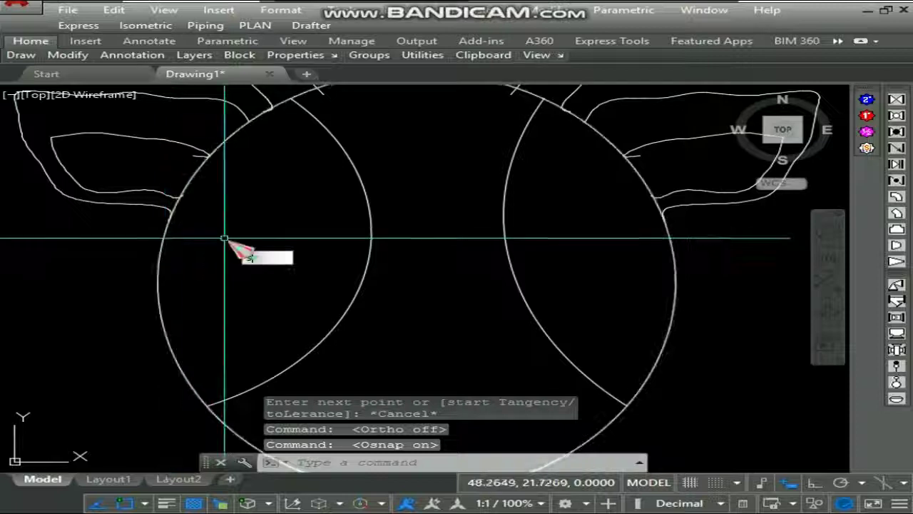
pyautogui.write('pl')
pyautogui.press('Return')
pyautogui.click(167, 224)
pyautogui.scroll(4, 193, 225)
pyautogui.scroll(-2, 214, 221)
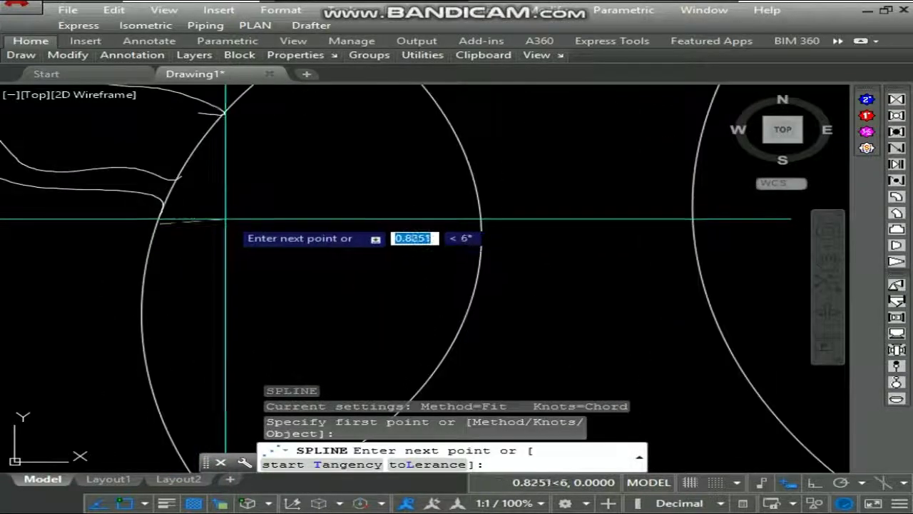
pyautogui.scroll(-3, 202, 210)
pyautogui.click(227, 222)
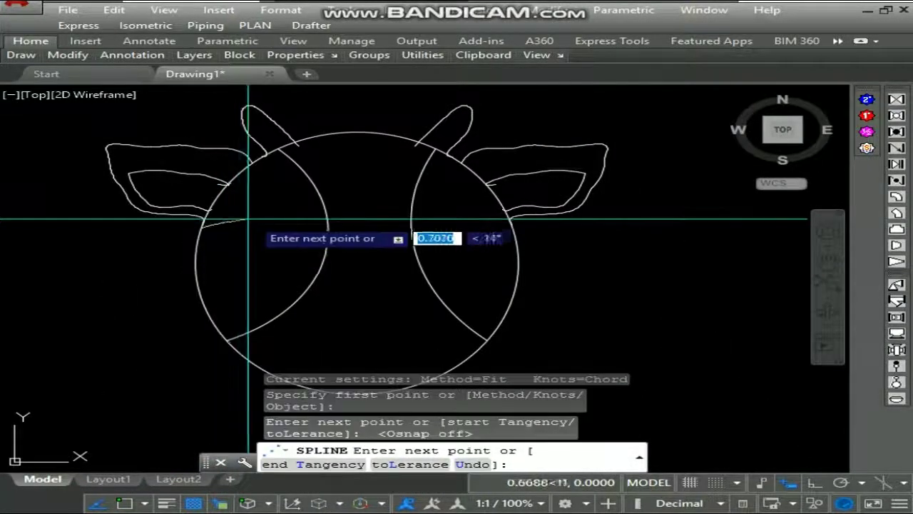
pyautogui.click(247, 215)
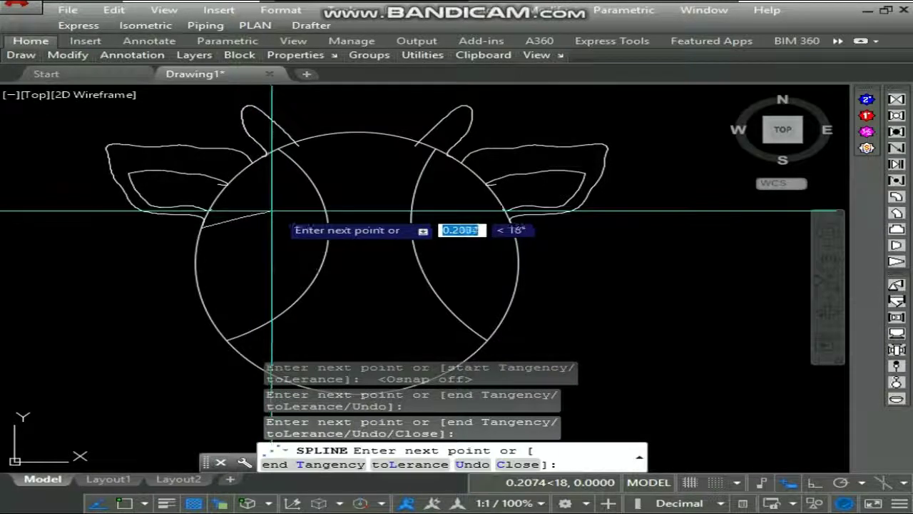
pyautogui.click(276, 213)
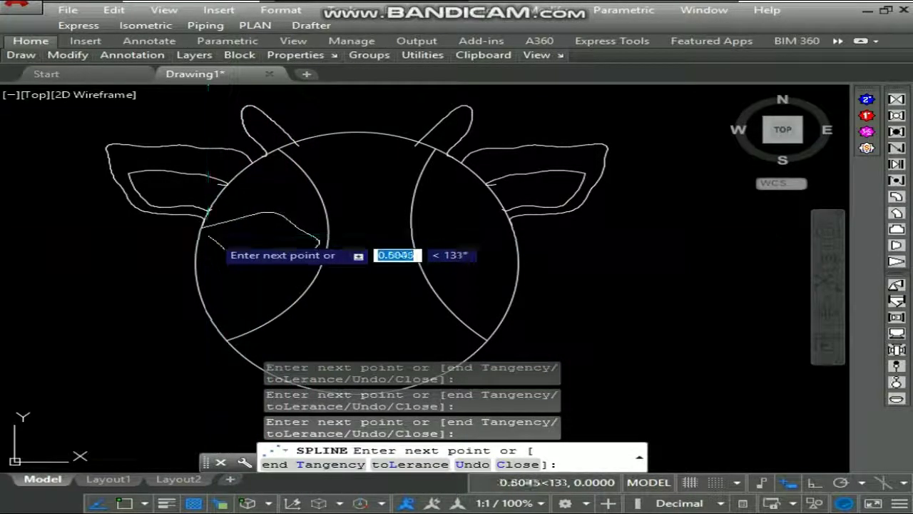
pyautogui.press('F3')
pyautogui.scroll(5, 201, 234)
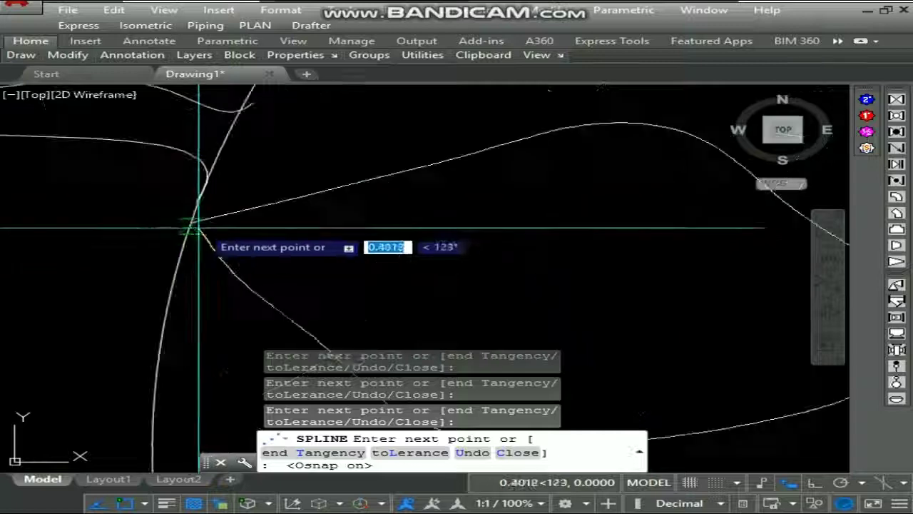
pyautogui.scroll(-8, 192, 220)
pyautogui.press('Return')
pyautogui.press('Return')
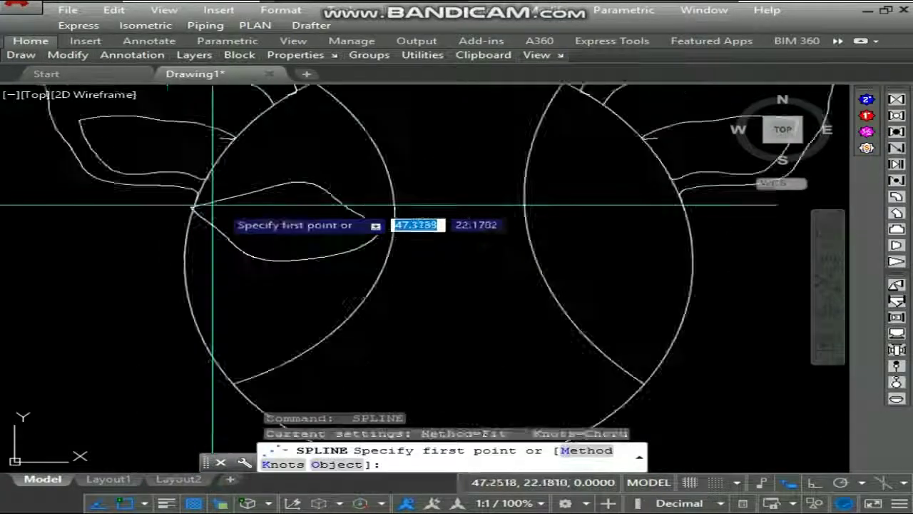
pyautogui.press('Escape')
pyautogui.scroll(3, 264, 206)
pyautogui.scroll(-3, 201, 211)
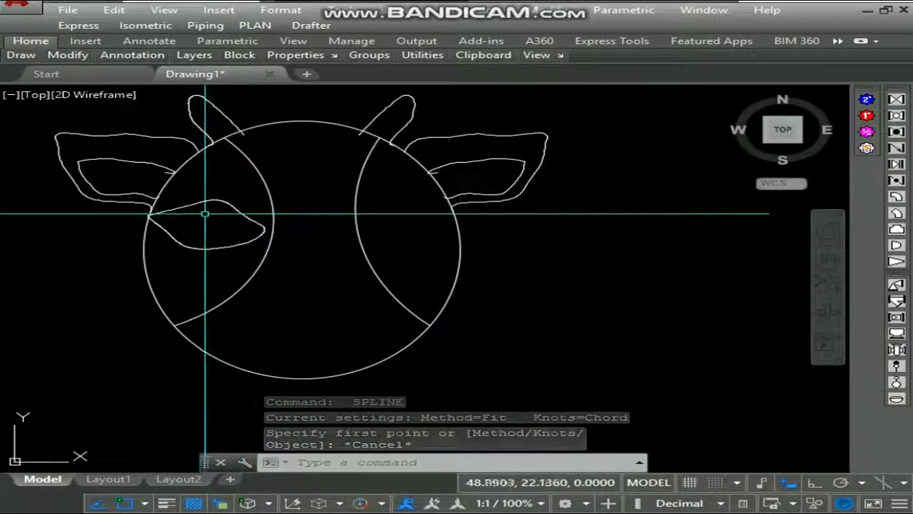
# - Draw a small upright ellipse as the pupil in the middle of the left eye outline
pyautogui.write('el')
pyautogui.press('Return')
pyautogui.scroll(3, 208, 214)
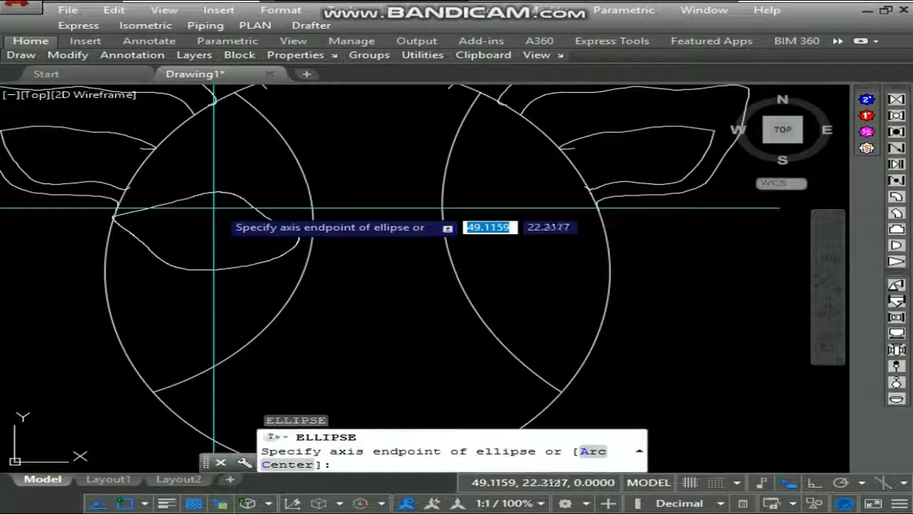
pyautogui.click(214, 238)
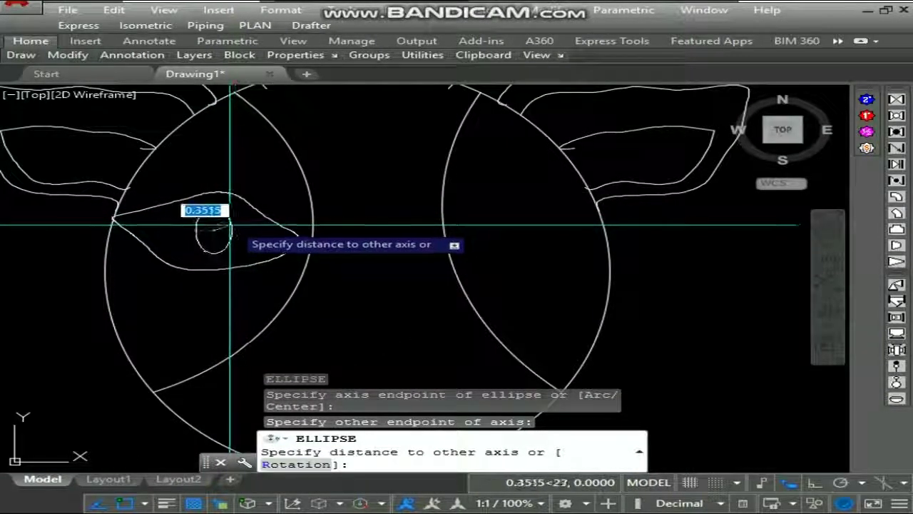
pyautogui.click(233, 226)
# - Mirror the left eye outline and pupil about the head's vertical centre line with Ortho on, keeping the source objects
pyautogui.scroll(-3, 232, 228)
pyautogui.write('mi')
pyautogui.press('Return')
pyautogui.click(254, 212)
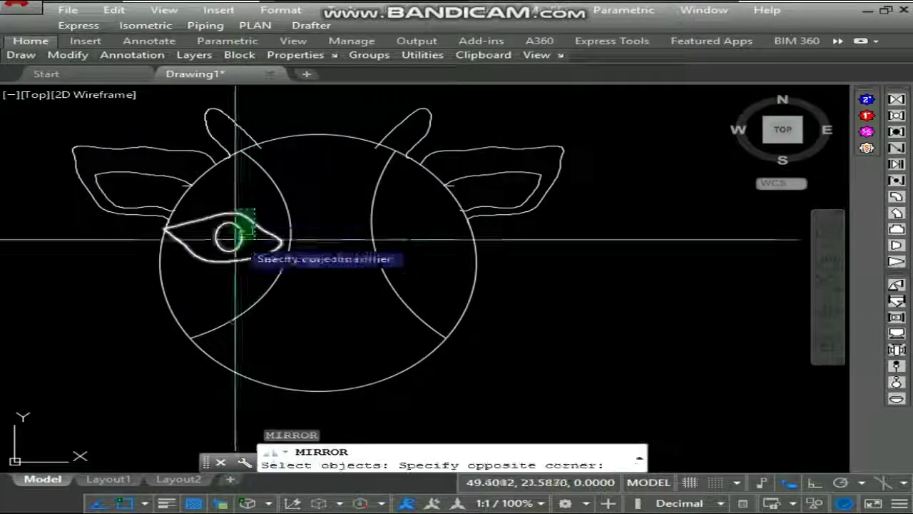
pyautogui.press('Return')
pyautogui.click(306, 163)
pyautogui.press('F8')
pyautogui.click(306, 193)
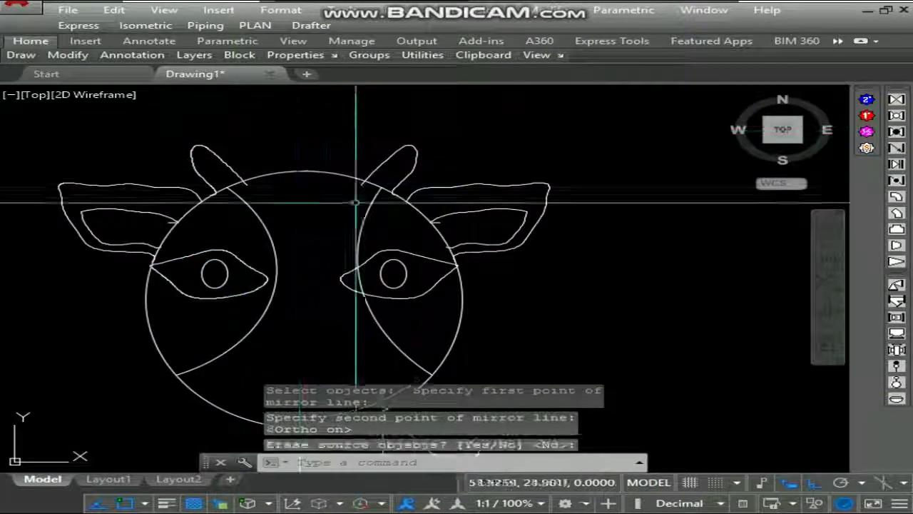
pyautogui.press('Return')
# - Stretch the midpoints of both face arcs horizontally toward the head's centre so the arcs meet the inner corners of the eyes
pyautogui.scroll(2, 419, 132)
pyautogui.click(355, 291)
pyautogui.scroll(4, 320, 317)
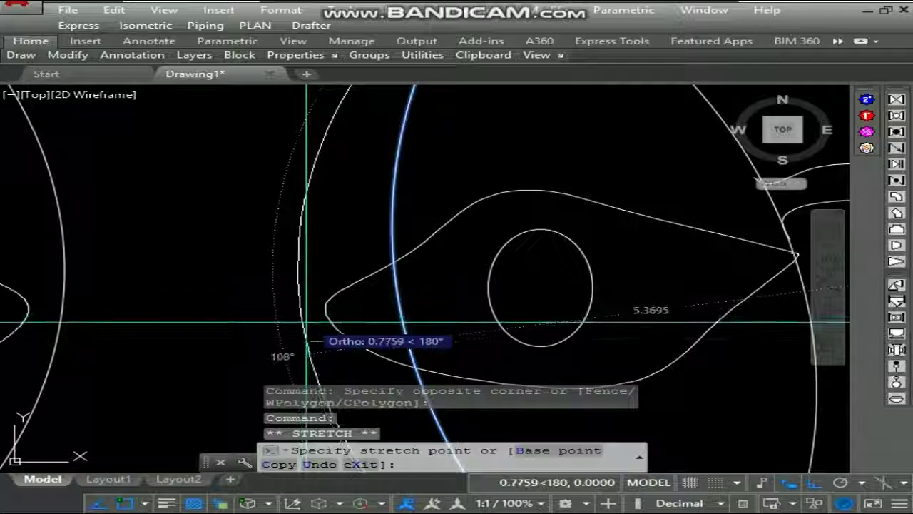
pyautogui.scroll(3, 307, 324)
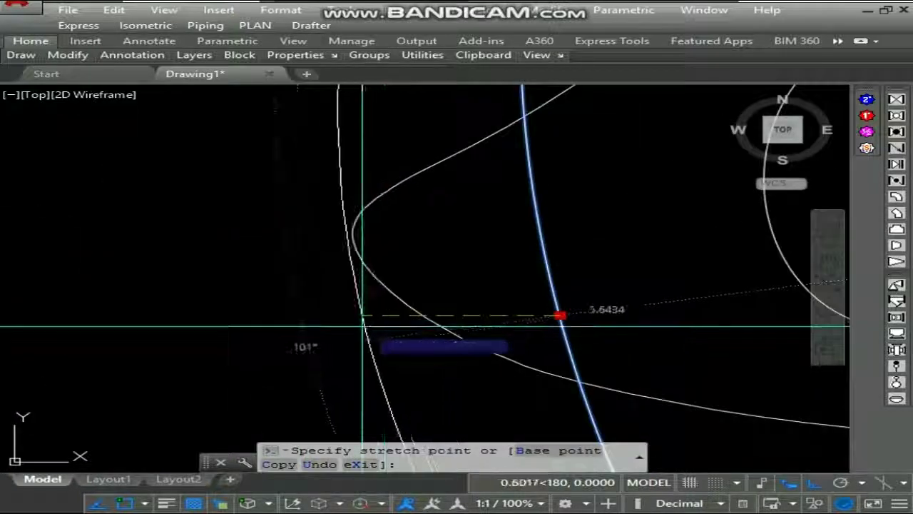
pyautogui.scroll(-6, 362, 326)
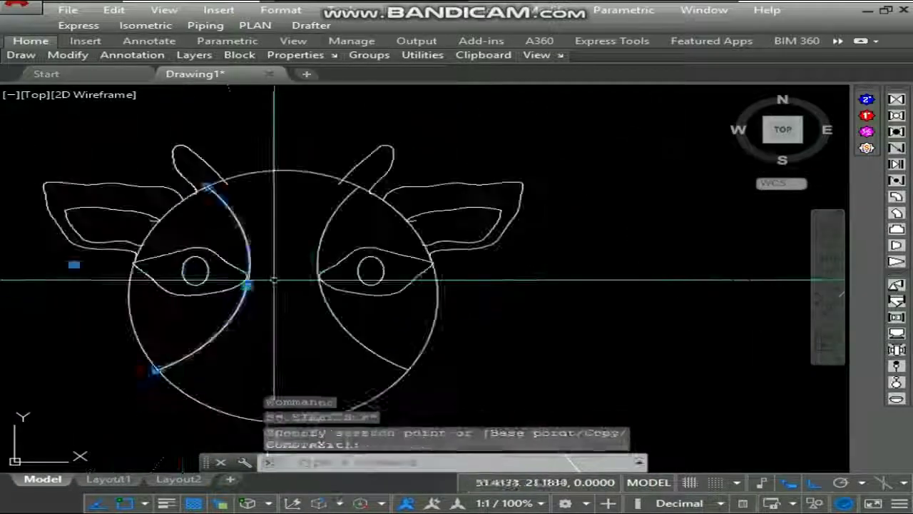
pyautogui.scroll(-2, 278, 264)
pyautogui.press('Escape')
pyautogui.press('Escape')
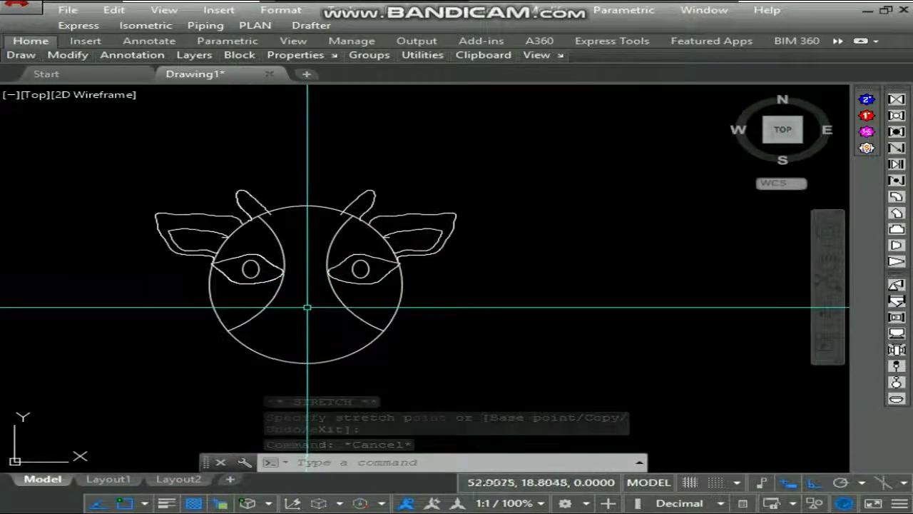
# - Draw a shallow sagging spline for the mouth with Ortho off, from the lower left arc to the lower right arc
pyautogui.write('spl')
pyautogui.press('Return')
pyautogui.scroll(5, 278, 321)
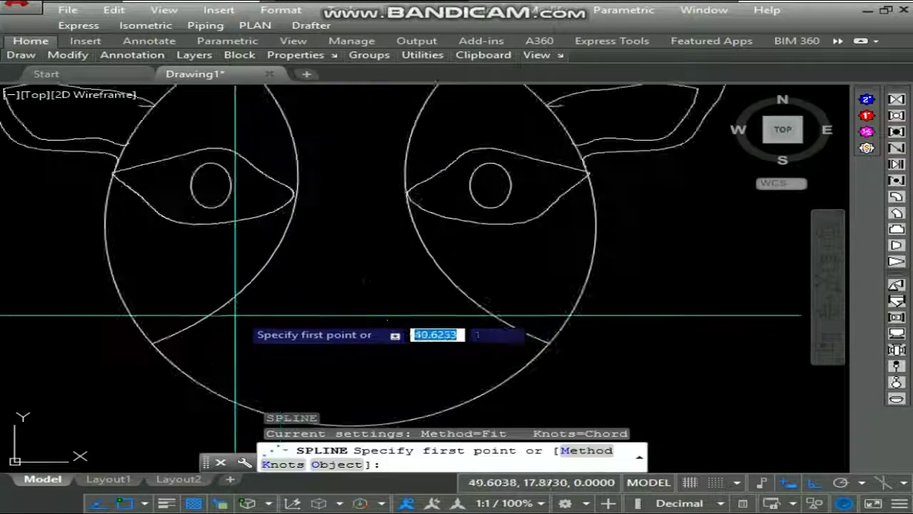
pyautogui.scroll(-2, 271, 314)
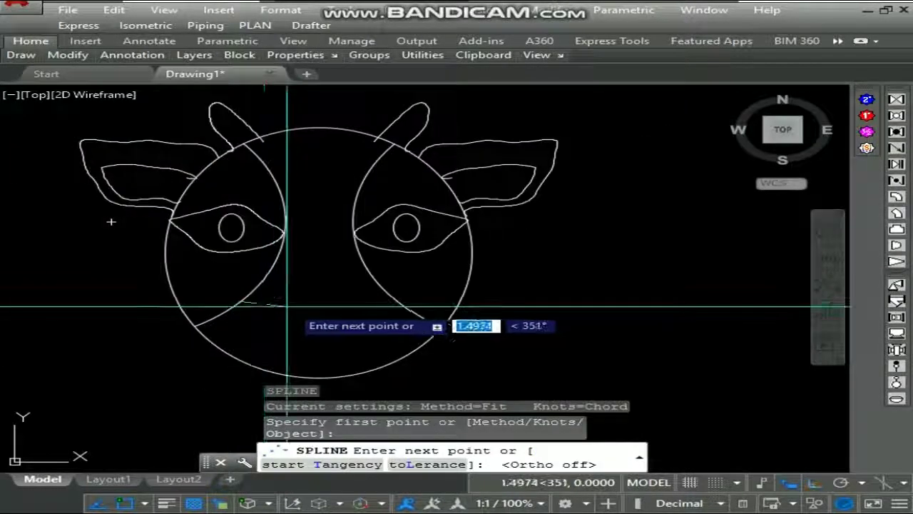
pyautogui.scroll(5, 392, 303)
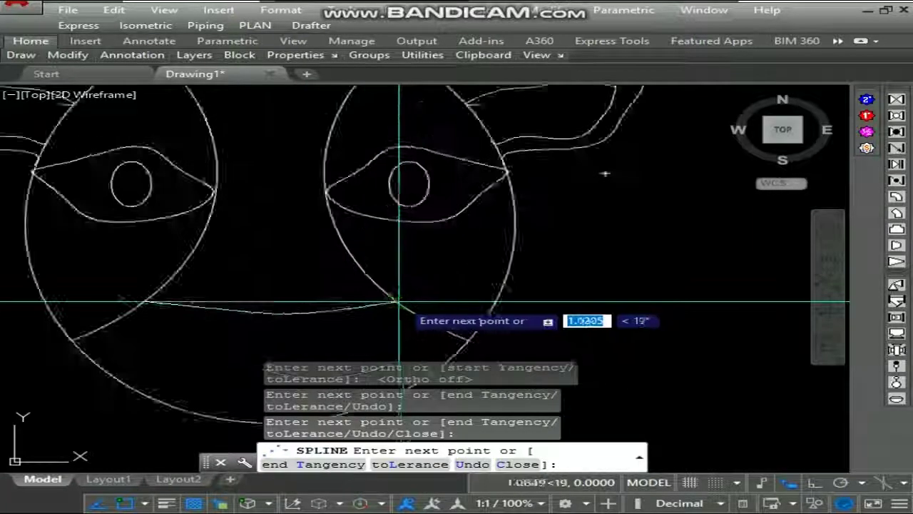
pyautogui.scroll(-5, 385, 293)
pyautogui.press('Return')
# - Smooth the mouth spline into an even downward curve by stretching its interior fit points
pyautogui.scroll(2, 376, 278)
pyautogui.scroll(4, 376, 278)
pyautogui.click(287, 291)
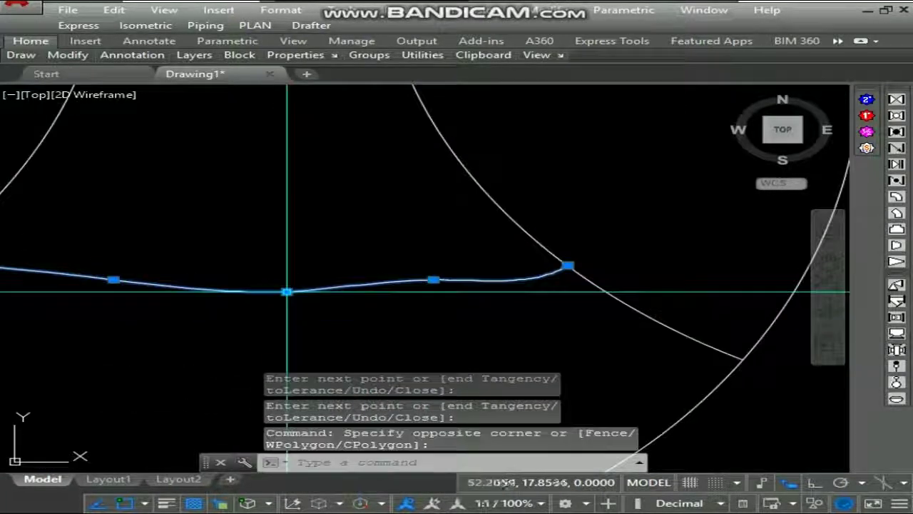
pyautogui.click(285, 291)
pyautogui.scroll(3, 267, 286)
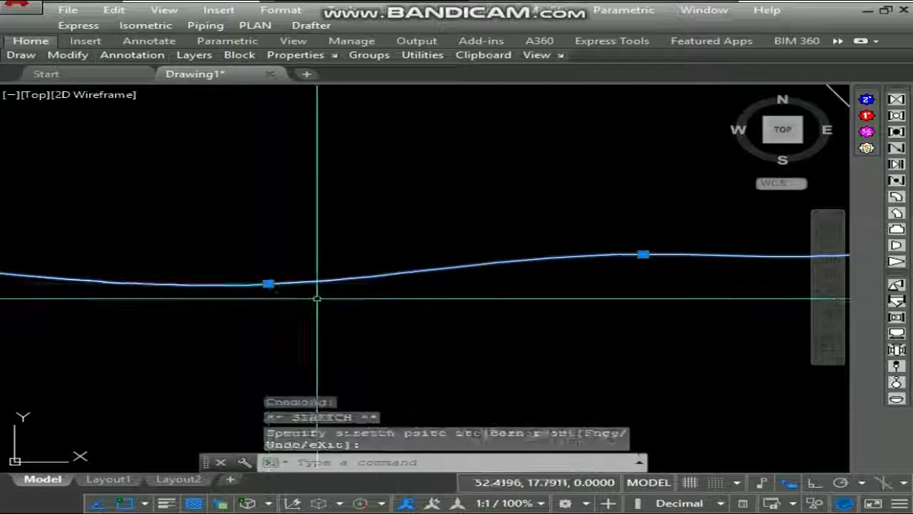
pyautogui.scroll(-5, 316, 298)
pyautogui.scroll(2, 428, 282)
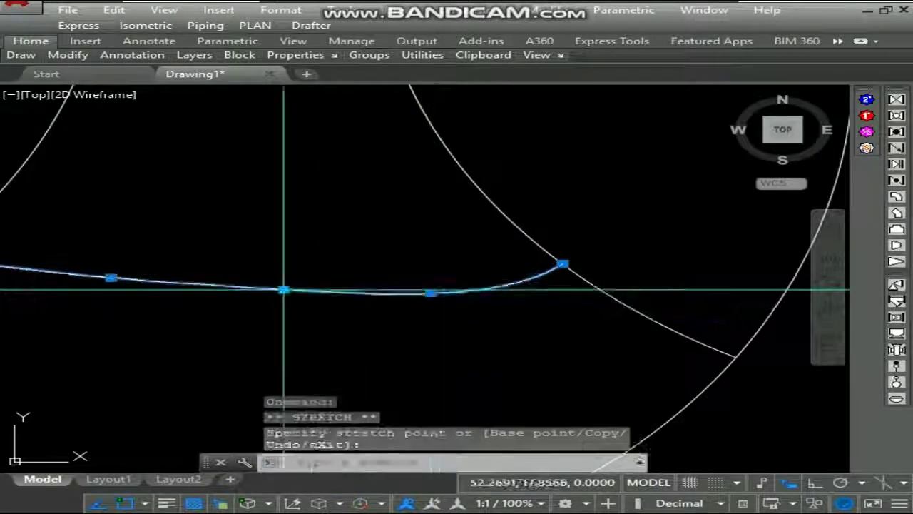
pyautogui.scroll(-2, 283, 290)
pyautogui.scroll(2, 365, 298)
pyautogui.scroll(-1, 369, 311)
pyautogui.scroll(2, 434, 286)
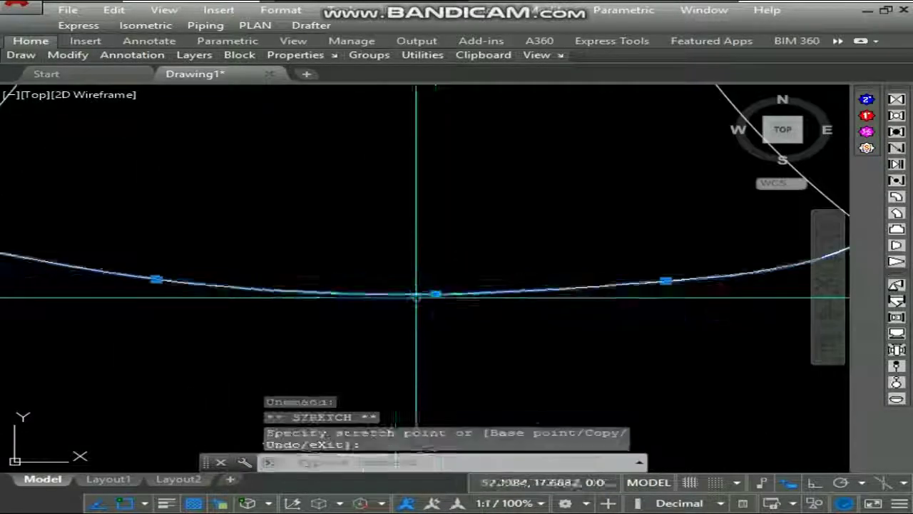
pyautogui.scroll(-5, 410, 264)
pyautogui.press('Escape')
pyautogui.scroll(1, 385, 274)
pyautogui.write('sp')
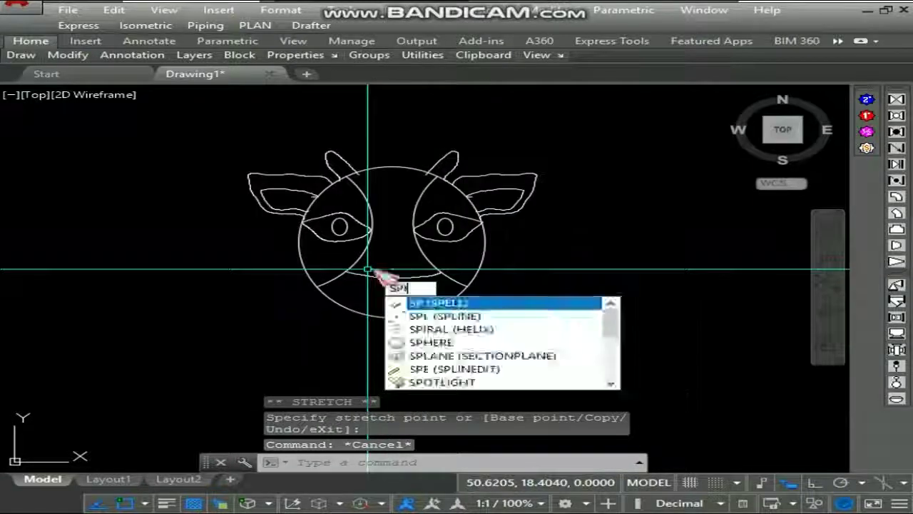
pyautogui.press('Return')
pyautogui.scroll(2, 341, 274)
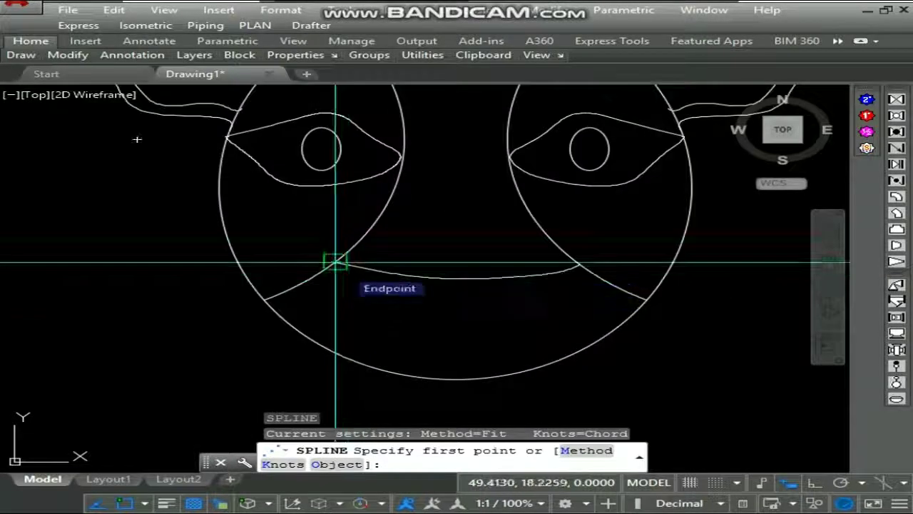
pyautogui.scroll(2, 330, 282)
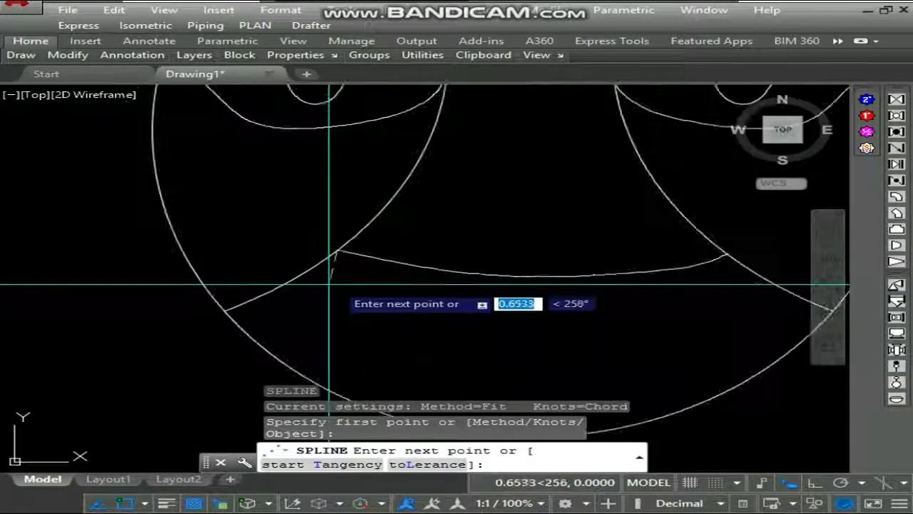
pyautogui.scroll(-4, 327, 342)
pyautogui.press('Escape')
# - Stretch the left face arc's lower endpoint outward and up to a higher point on the head ellipse
pyautogui.scroll(2, 298, 323)
pyautogui.click(272, 341)
pyautogui.click(265, 341)
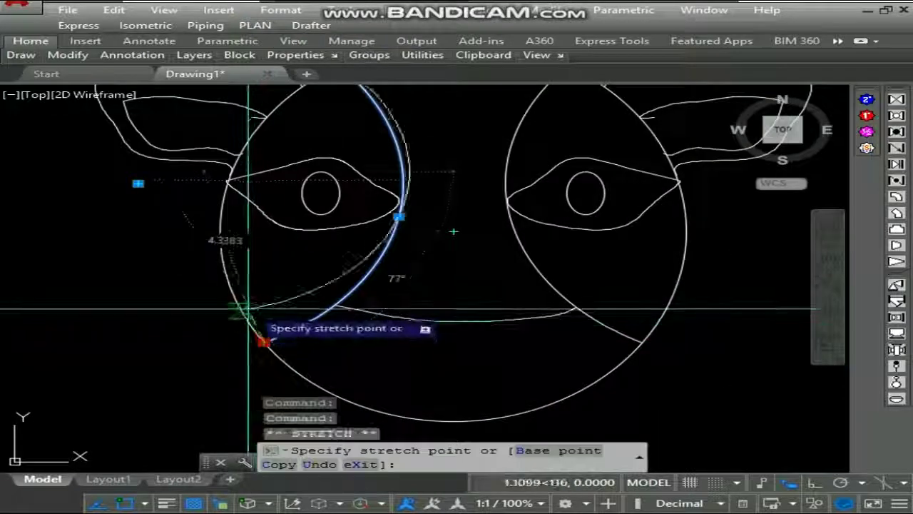
pyautogui.press('Escape')
# - Stretch the right face arc's lower endpoint up to the matching higher point on the head ellipse
pyautogui.click(624, 323)
pyautogui.click(609, 331)
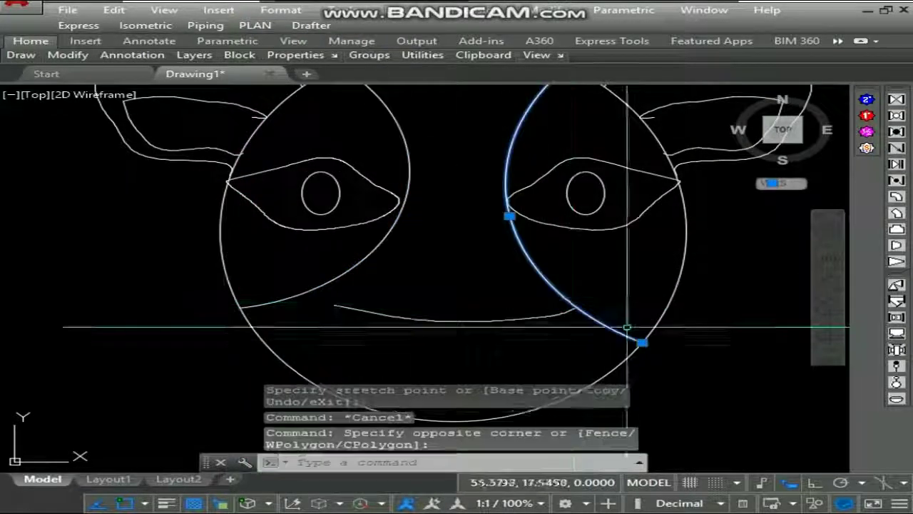
pyautogui.click(642, 342)
pyautogui.click(669, 308)
pyautogui.press('Escape')
pyautogui.scroll(-2, 438, 299)
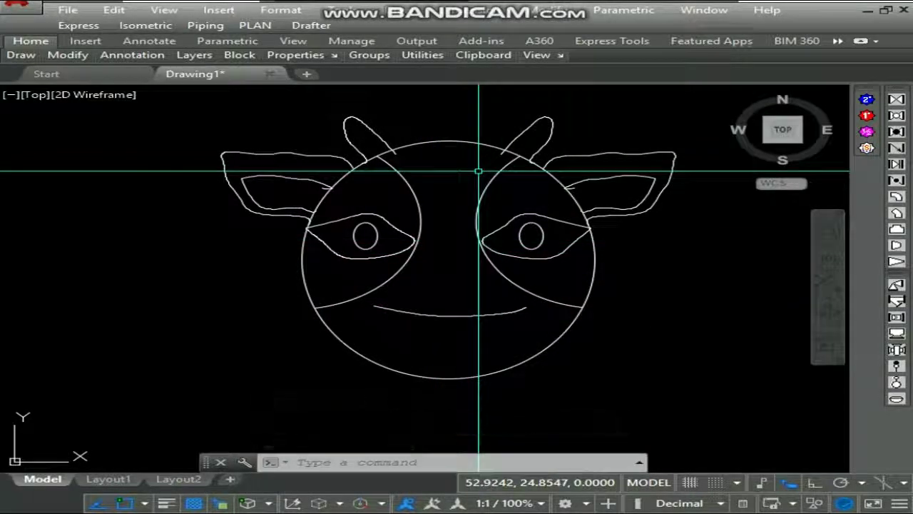
pyautogui.scroll(1, 478, 171)
pyautogui.scroll(-1, 457, 125)
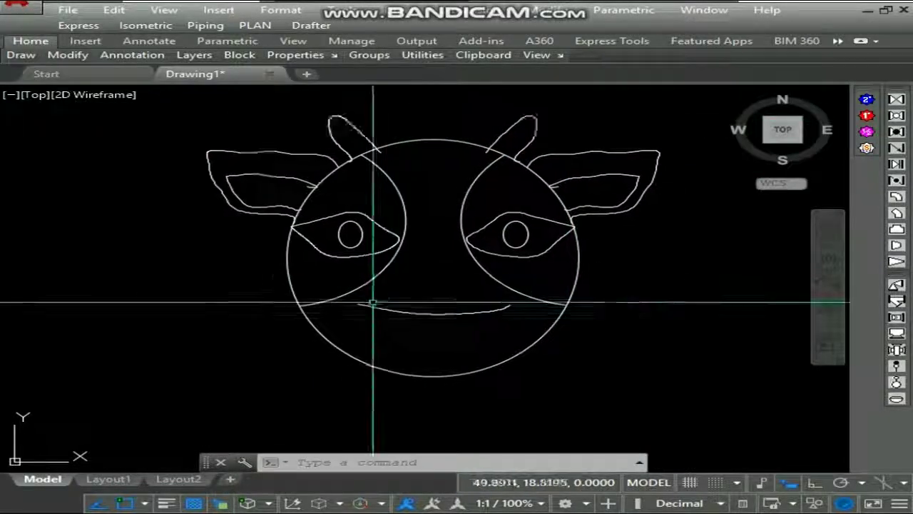
# - Stretch both ends of the mouth spline outward and up until they lie close beneath the face arcs
pyautogui.scroll(2, 373, 303)
pyautogui.click(387, 296)
pyautogui.click(349, 310)
pyautogui.scroll(2, 348, 304)
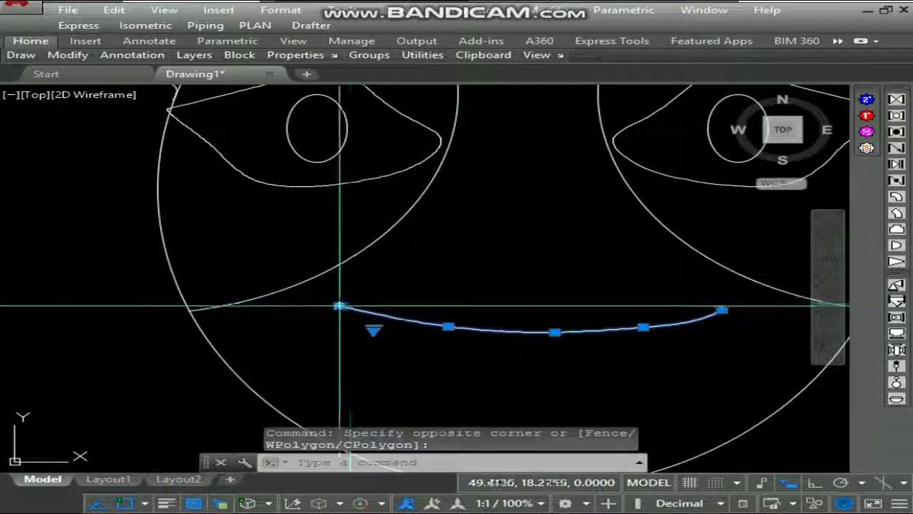
pyautogui.click(349, 304)
pyautogui.scroll(3, 348, 303)
pyautogui.scroll(-3, 348, 304)
pyautogui.scroll(3, 357, 299)
pyautogui.click(501, 230)
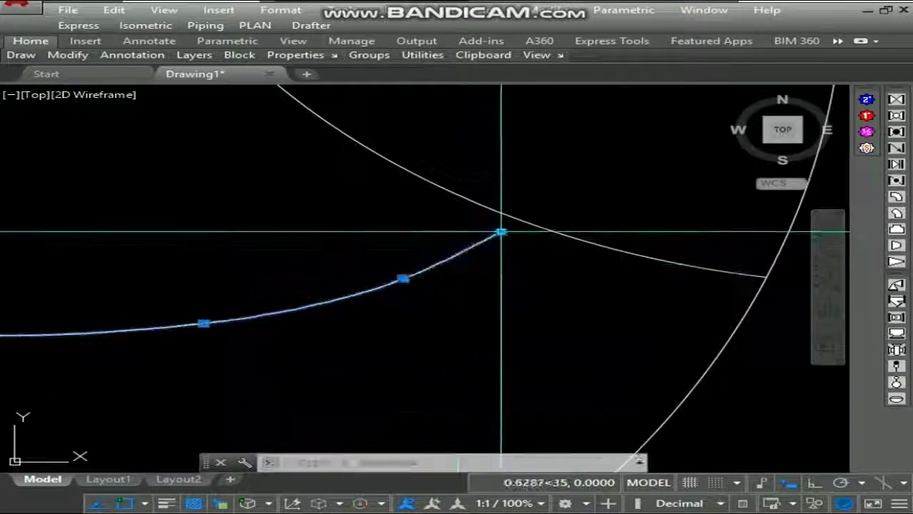
pyautogui.press('Escape')
# - Try to draw the muzzle outline as a spline from the mouth's left end, around below the head, to the mouth's right end
pyautogui.scroll(-5, 428, 257)
pyautogui.scroll(1, 421, 264)
pyautogui.write('sp')
pyautogui.press('Return')
pyautogui.moveTo(418, 271); pyautogui.dragTo(302, 281, button='middle')
pyautogui.write('spl')
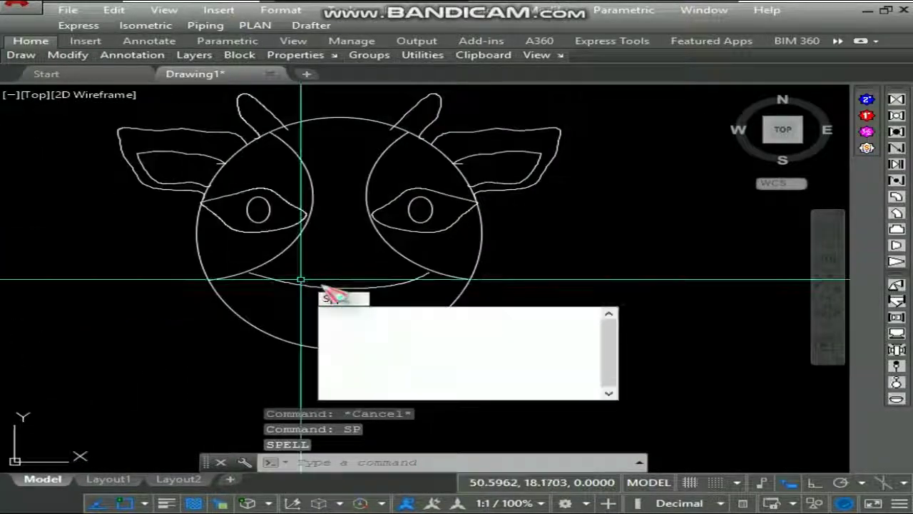
pyautogui.press('Return')
pyautogui.scroll(2, 302, 281)
pyautogui.scroll(2, 221, 271)
pyautogui.click(226, 261)
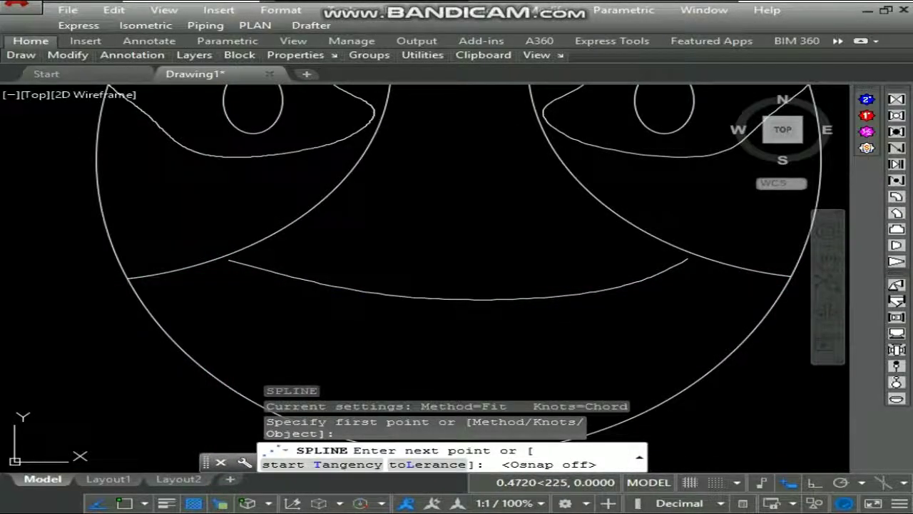
pyautogui.click(202, 296)
pyautogui.scroll(-3, 202, 296)
pyautogui.scroll(1, 254, 241)
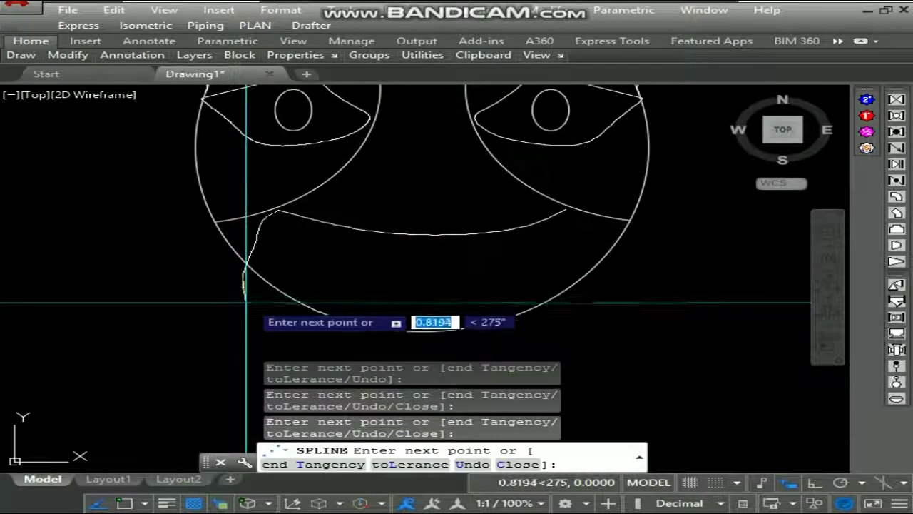
pyautogui.moveTo(268, 329); pyautogui.dragTo(280, 286, button='middle')
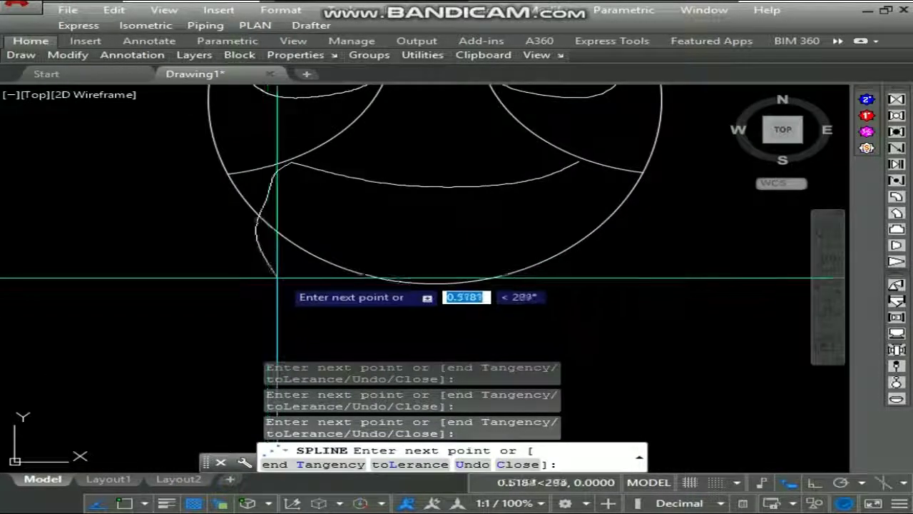
pyautogui.click(328, 321)
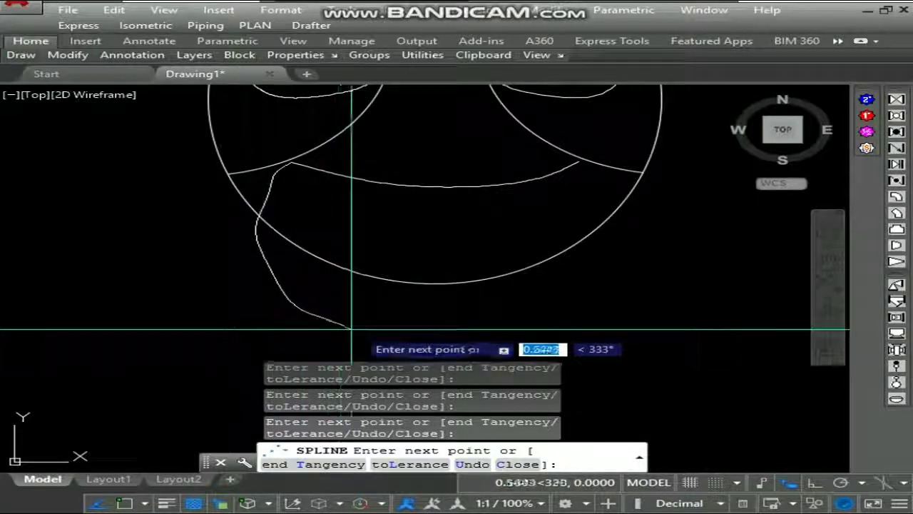
pyautogui.scroll(-2, 416, 319)
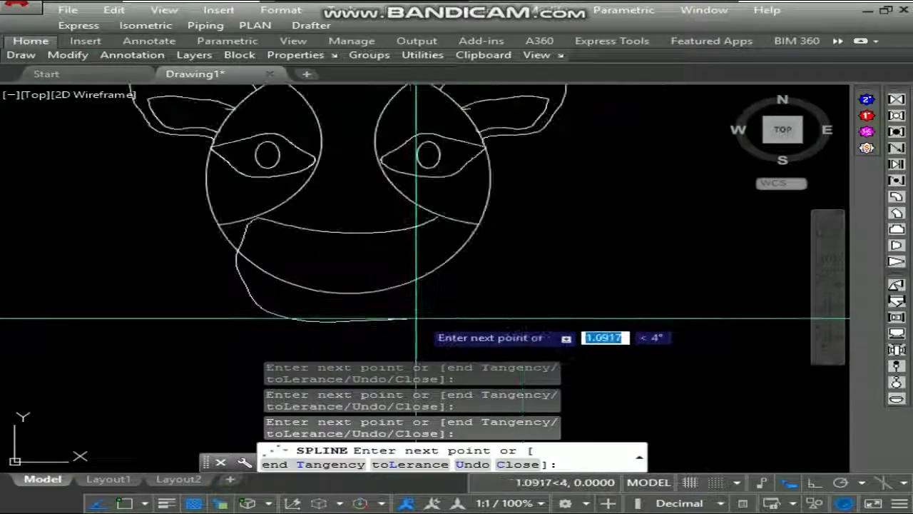
pyautogui.click(473, 311)
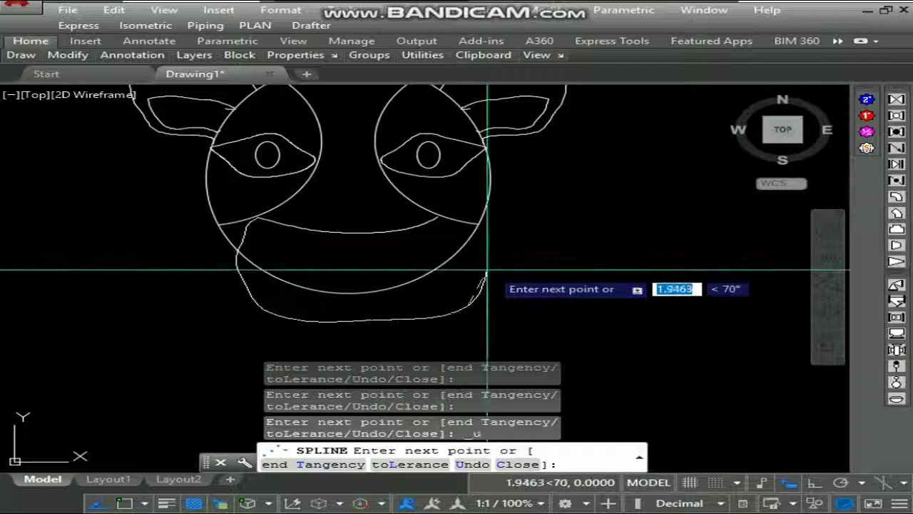
pyautogui.scroll(2, 465, 229)
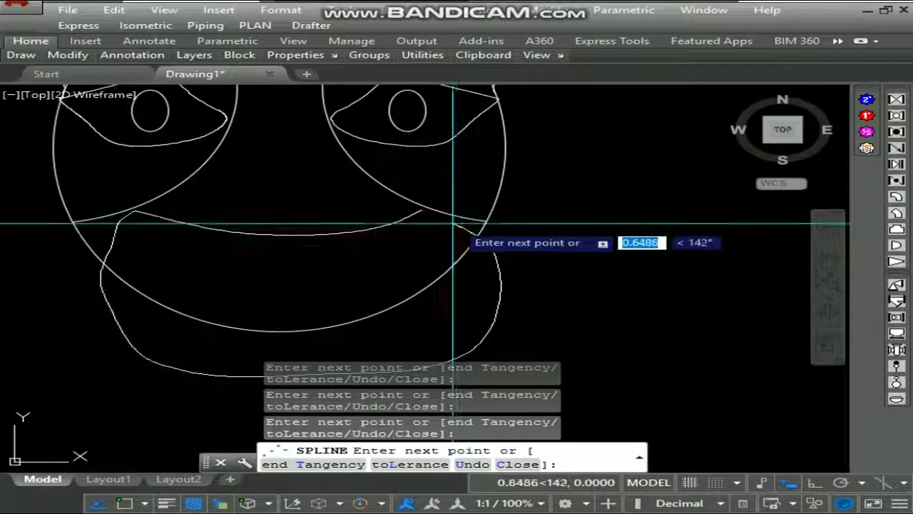
pyautogui.scroll(2, 453, 224)
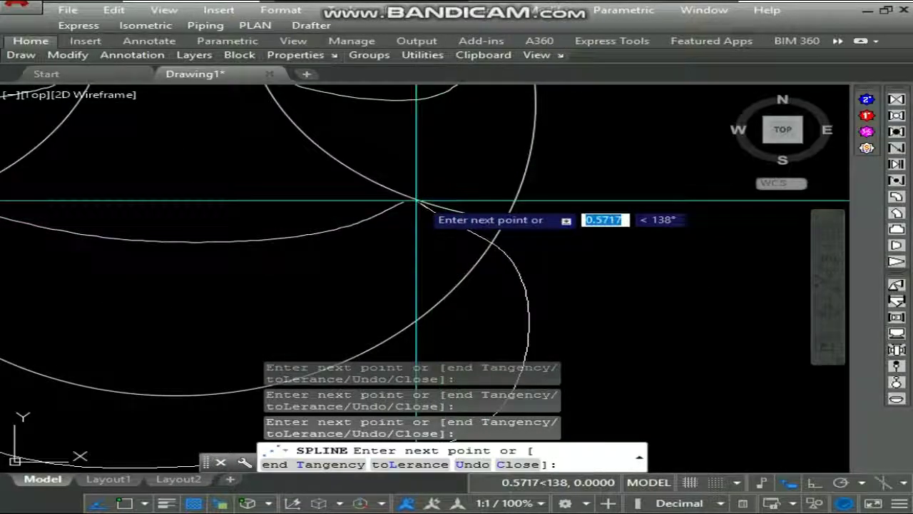
pyautogui.press('F3')
pyautogui.scroll(3, 407, 174)
pyautogui.press('Escape')
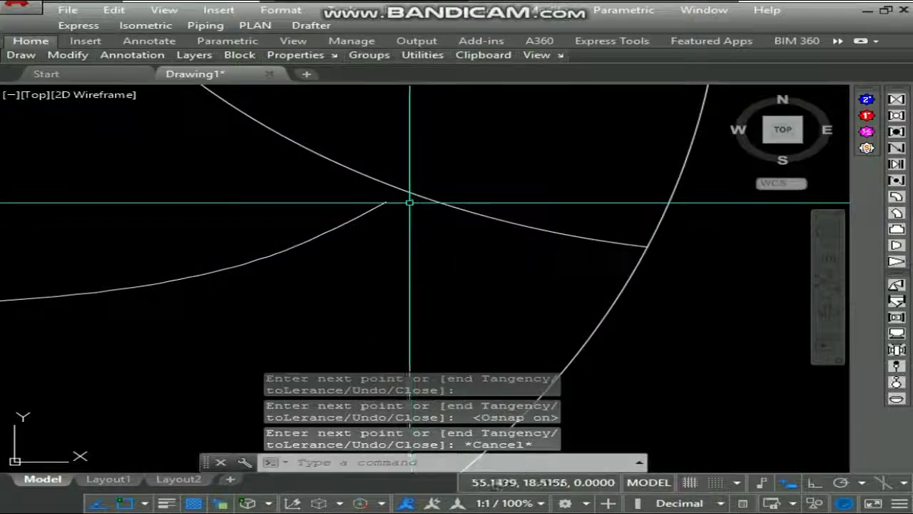
pyautogui.scroll(-5, 409, 203)
pyautogui.scroll(3, 320, 187)
pyautogui.write('s')
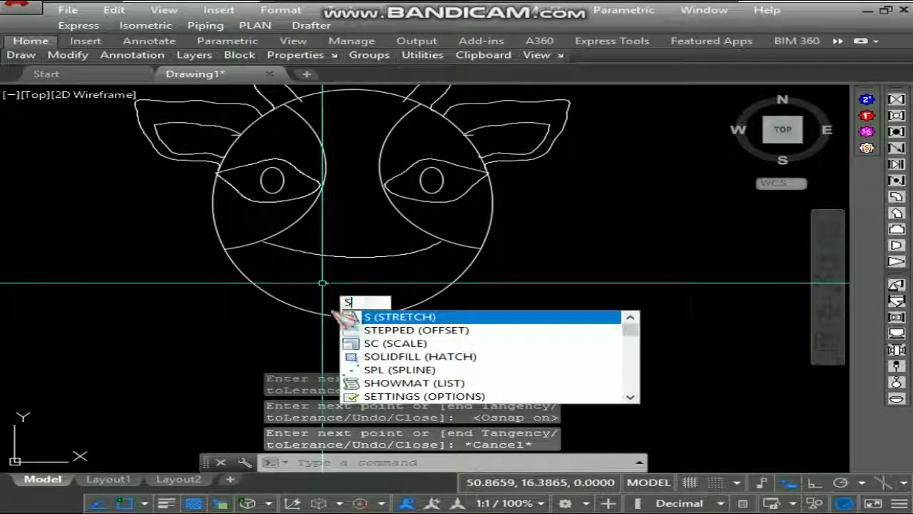
pyautogui.write('pl')
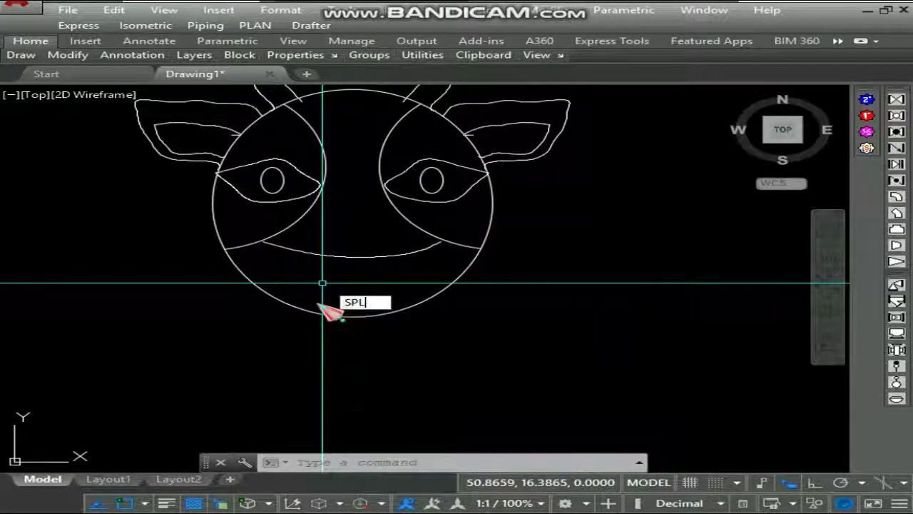
pyautogui.press('Return')
pyautogui.scroll(4, 253, 250)
pyautogui.press('Escape')
# - Stretch the ends of the mouth spline so that they lie exactly on the face arcs
pyautogui.scroll(-4, 254, 231)
pyautogui.scroll(5, 428, 239)
pyautogui.click(515, 241)
pyautogui.click(587, 229)
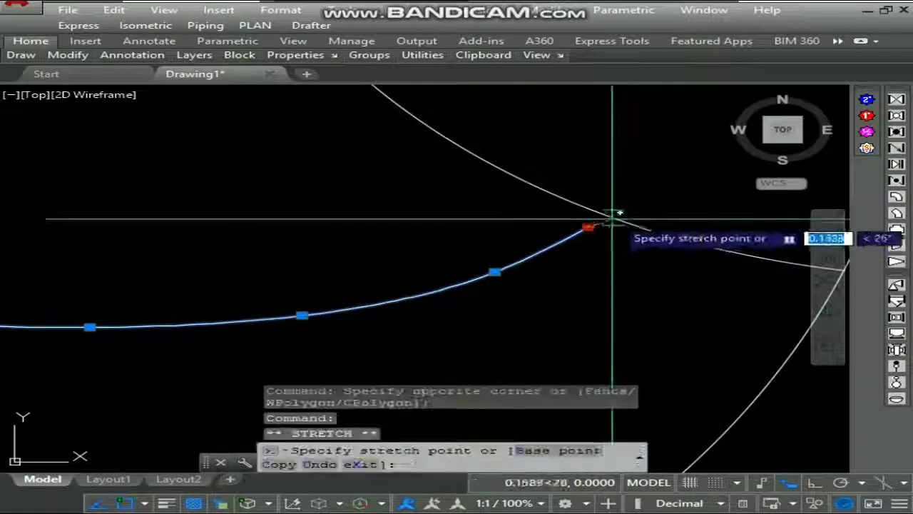
pyautogui.scroll(-5, 613, 203)
pyautogui.scroll(6, 302, 238)
pyautogui.press('Escape')
pyautogui.scroll(-3, 276, 227)
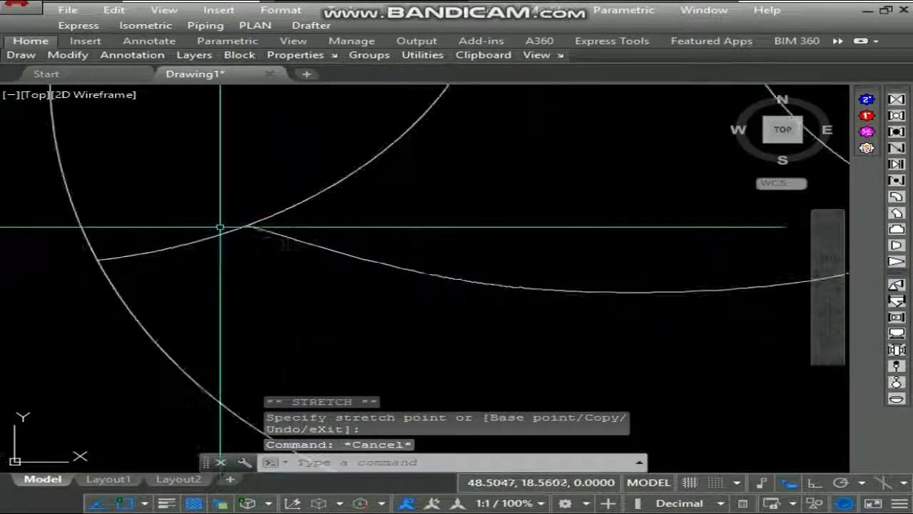
# - Start the muzzle spline at the mouth's left end and curve it outward and down across the left side of the head ellipse
pyautogui.press('Return')
pyautogui.click(249, 228)
pyautogui.scroll(-2, 232, 254)
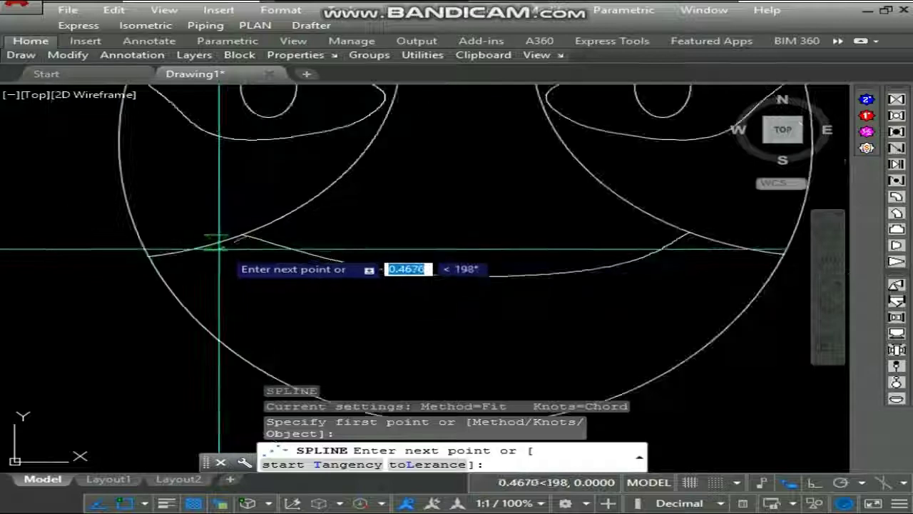
pyautogui.scroll(-2, 194, 262)
pyautogui.scroll(4, 199, 264)
pyautogui.click(164, 259)
pyautogui.scroll(-4, 199, 256)
pyautogui.click(164, 300)
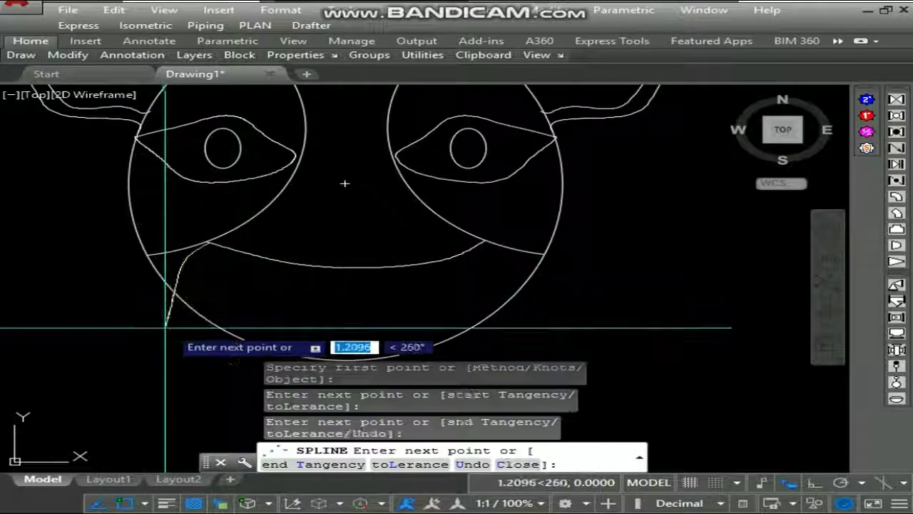
pyautogui.scroll(-3, 204, 299)
pyautogui.press('F3')
pyautogui.moveTo(204, 302); pyautogui.dragTo(203, 282, button='middle')
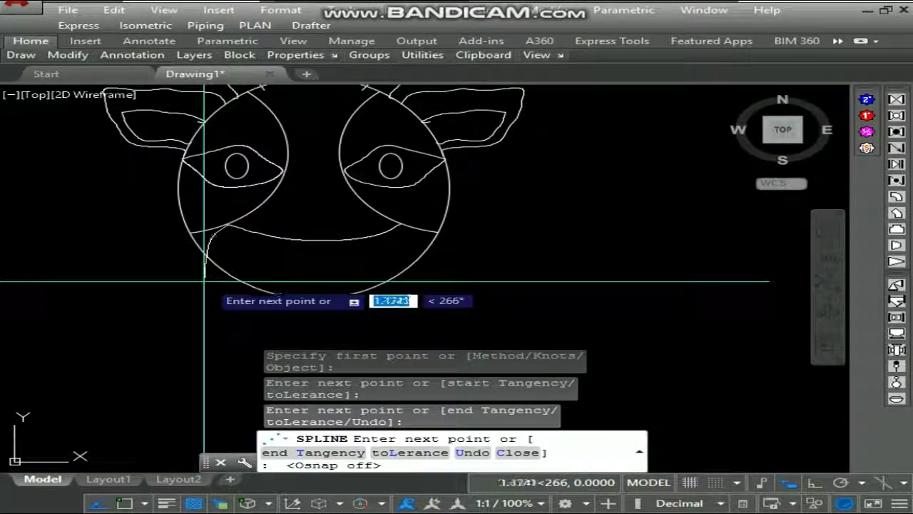
pyautogui.click(204, 278)
# - Continue the muzzle spline around its lower-left corner and along a flat bottom below the head to the lower-right corner
pyautogui.click(219, 310)
pyautogui.click(232, 326)
pyautogui.click(298, 334)
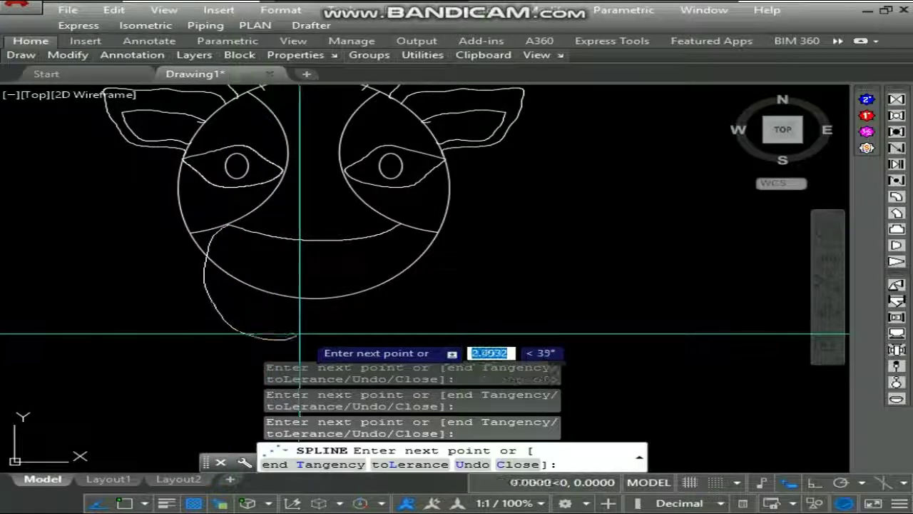
pyautogui.click(356, 334)
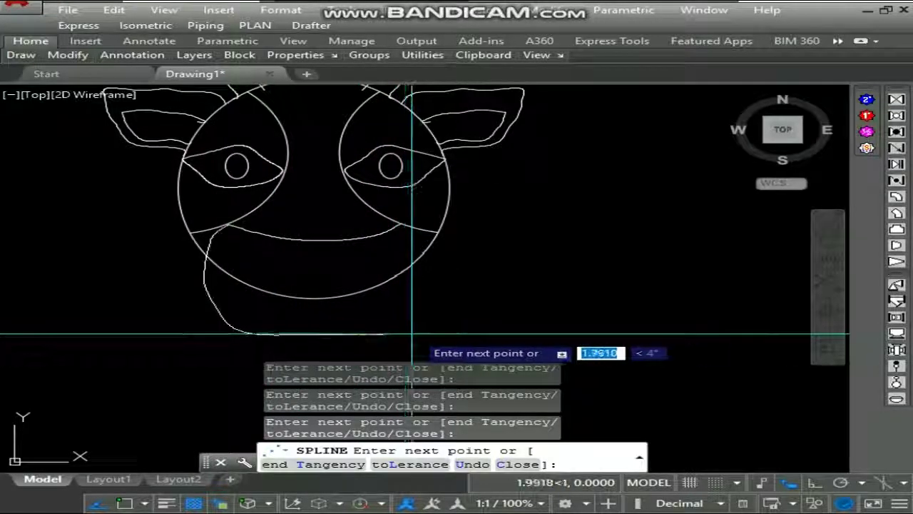
pyautogui.click(409, 333)
pyautogui.hotkey('ctrl', 'z')
pyautogui.click(403, 328)
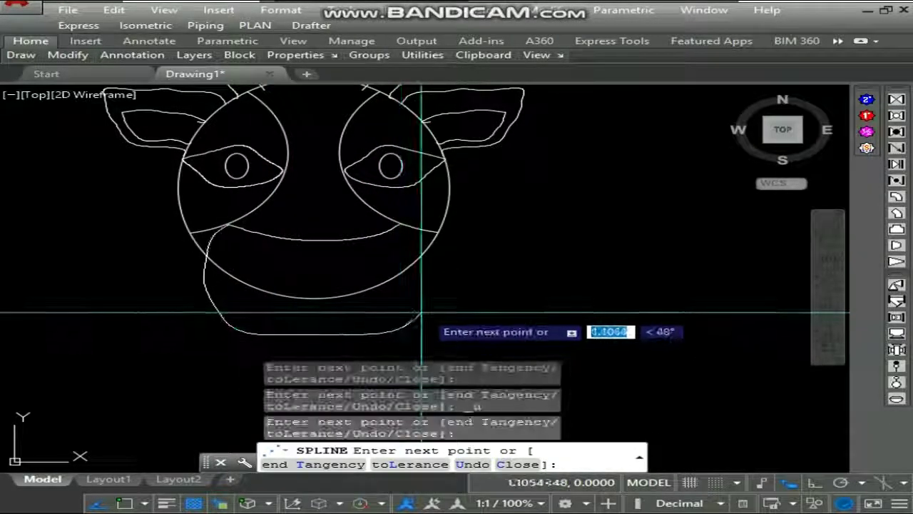
# - Carry the muzzle spline up its right side, end it on the right face arc near the mouth's end, and finish the spline
pyautogui.scroll(2, 436, 254)
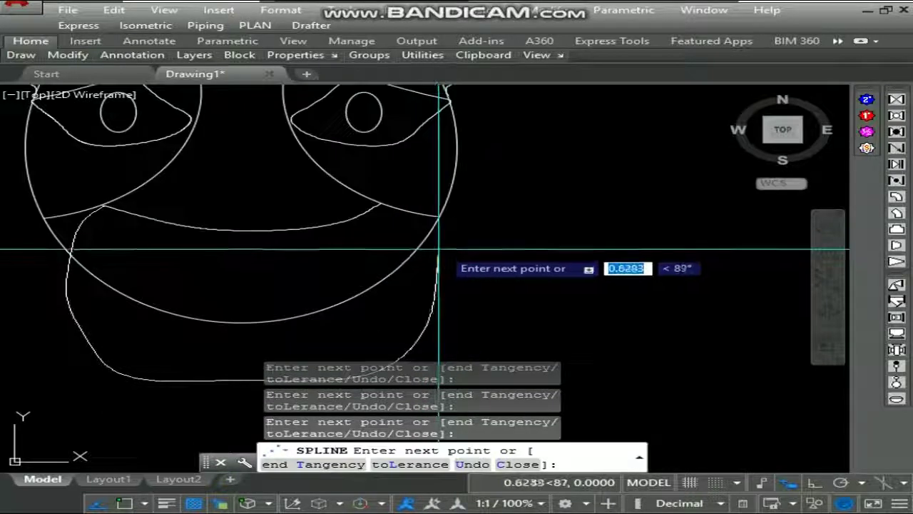
pyautogui.scroll(2, 439, 233)
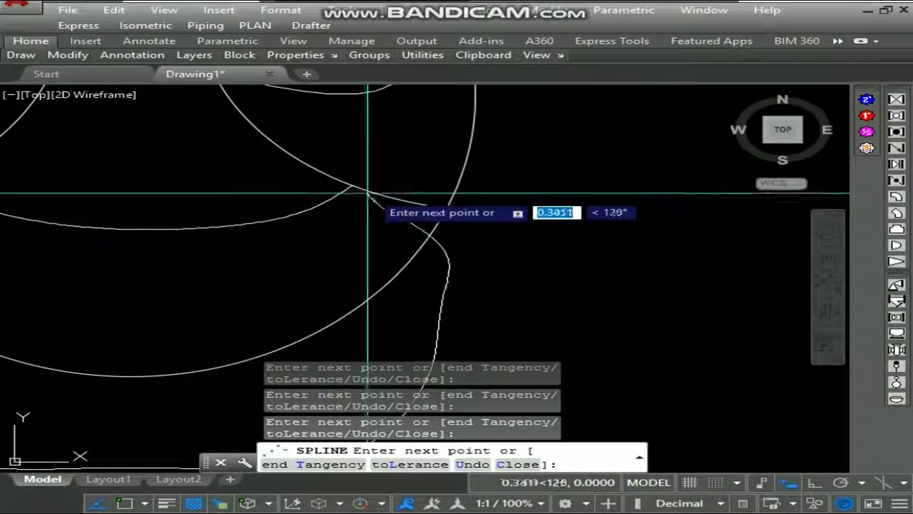
pyautogui.scroll(2, 367, 194)
pyautogui.press('F3')
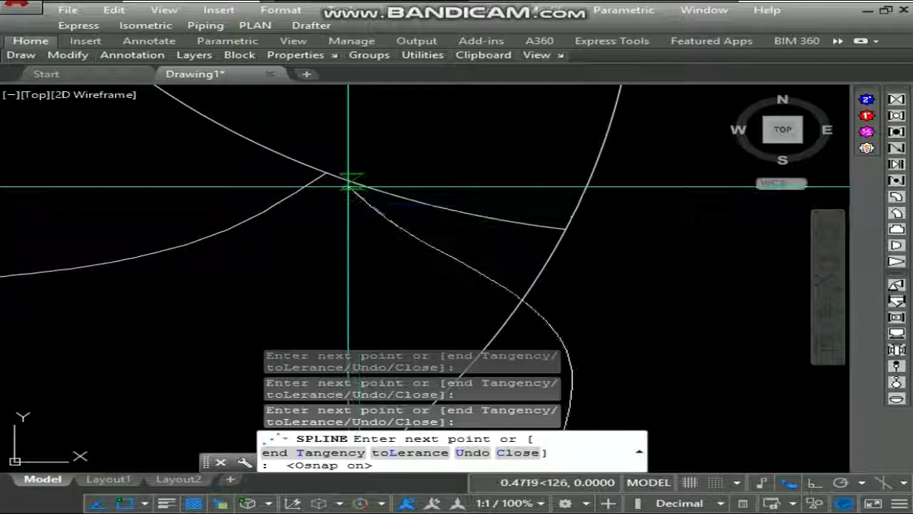
pyautogui.press('Return')
pyautogui.press('Return')
pyautogui.scroll(-6, 458, 188)
pyautogui.press('Escape')
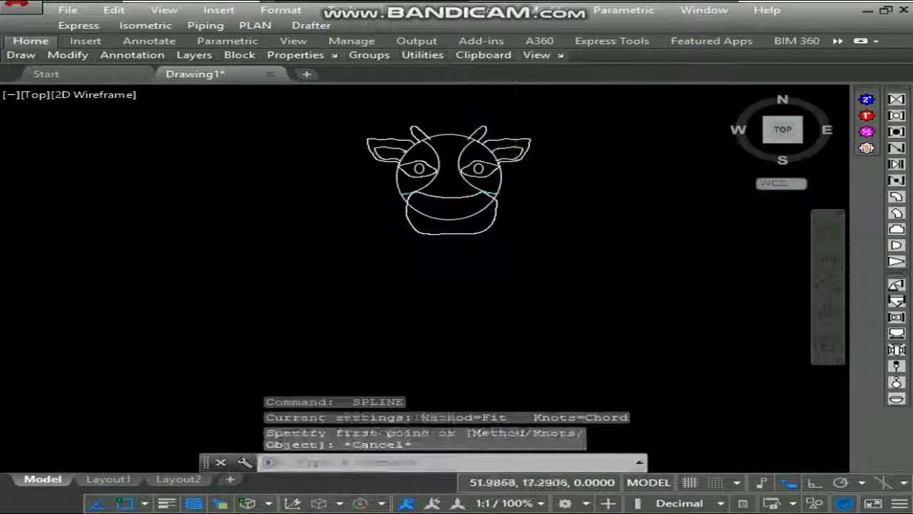
# - Trim away the part of the head ellipse that lies inside the muzzle outline
pyautogui.scroll(1, 510, 191)
pyautogui.scroll(1, 396, 220)
pyautogui.write('tr')
pyautogui.press('Return')
pyautogui.press('Return')
pyautogui.click(405, 254)
pyautogui.press('Escape')
pyautogui.scroll(-2, 405, 254)
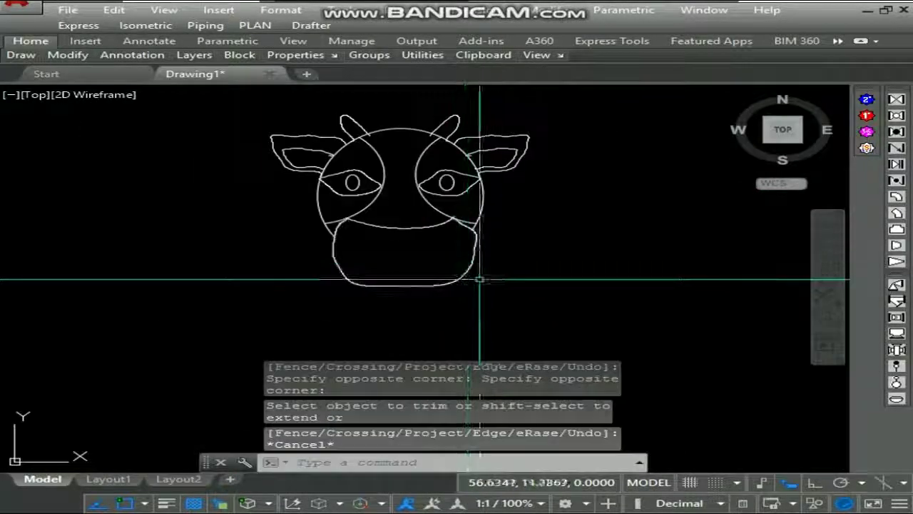
# - Draw a narrow ellipse in the left half of the muzzle as a nostril, slanting down toward the centre
pyautogui.write('el')
pyautogui.press('Return')
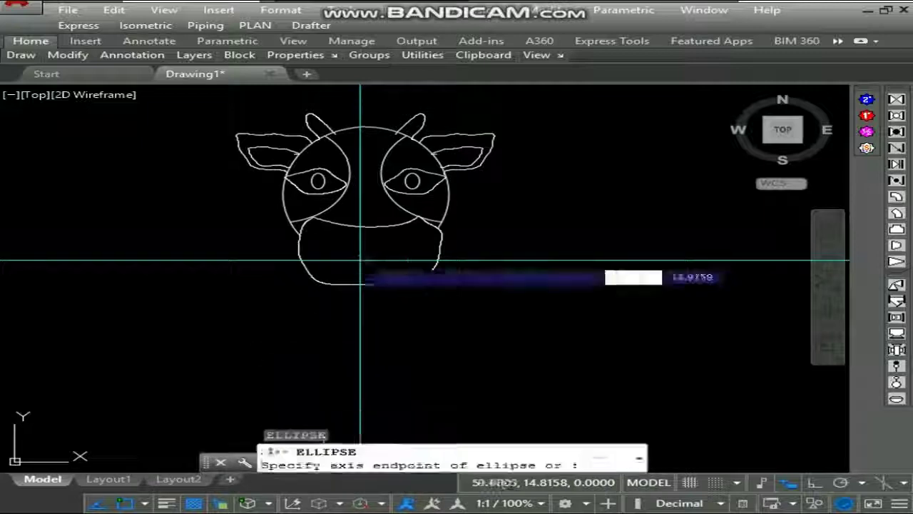
pyautogui.scroll(2, 324, 242)
pyautogui.click(318, 236)
pyautogui.click(346, 279)
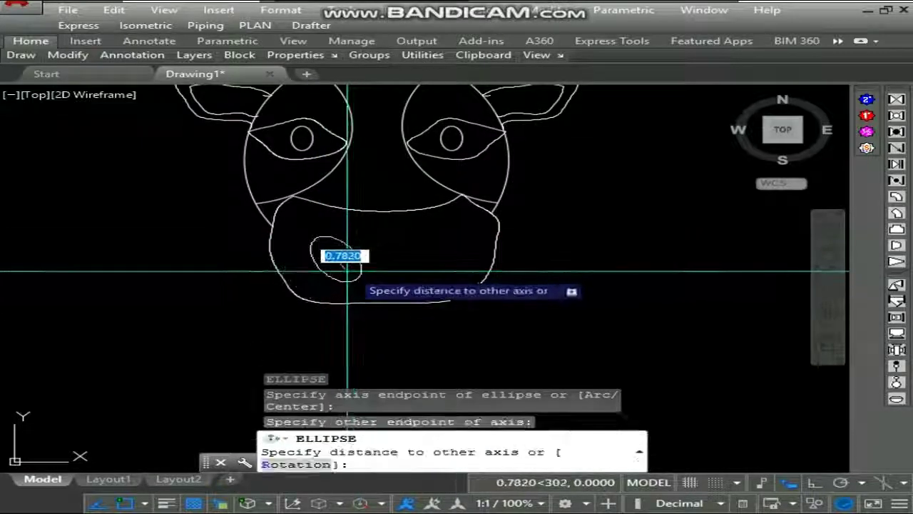
pyautogui.click(344, 256)
# - Mirror the nostril ellipse about a vertical line through the midpoint of the muzzle's bottom, keeping the original
pyautogui.click(331, 268)
pyautogui.press('Return')
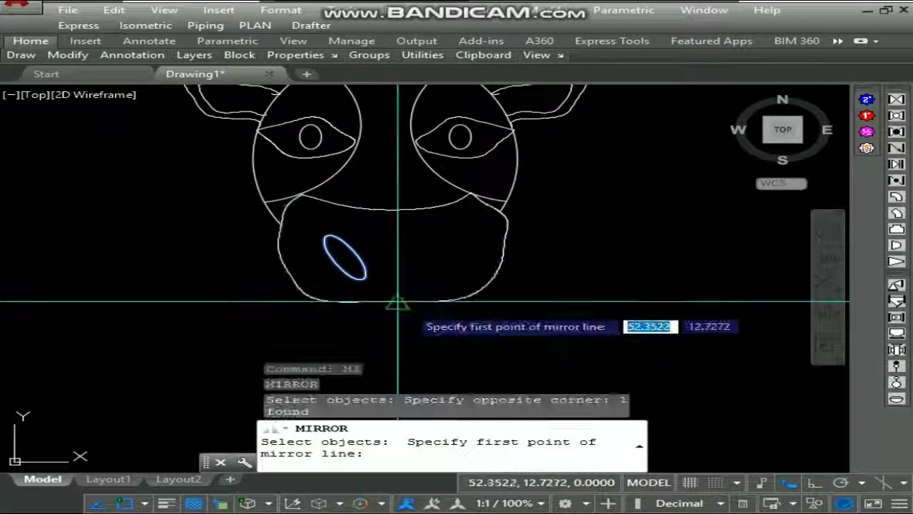
pyautogui.click(398, 302)
pyautogui.press('F8')
pyautogui.click(418, 326)
pyautogui.press('Return')
pyautogui.scroll(-2, 328, 313)
pyautogui.moveTo(380, 273); pyautogui.dragTo(353, 283, button='middle')
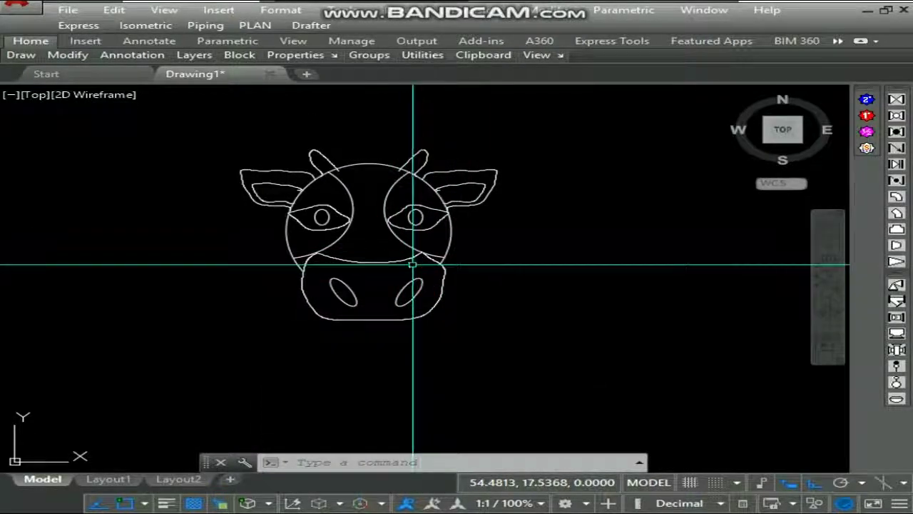
pyautogui.moveTo(442, 246); pyautogui.dragTo(412, 239, button='middle')
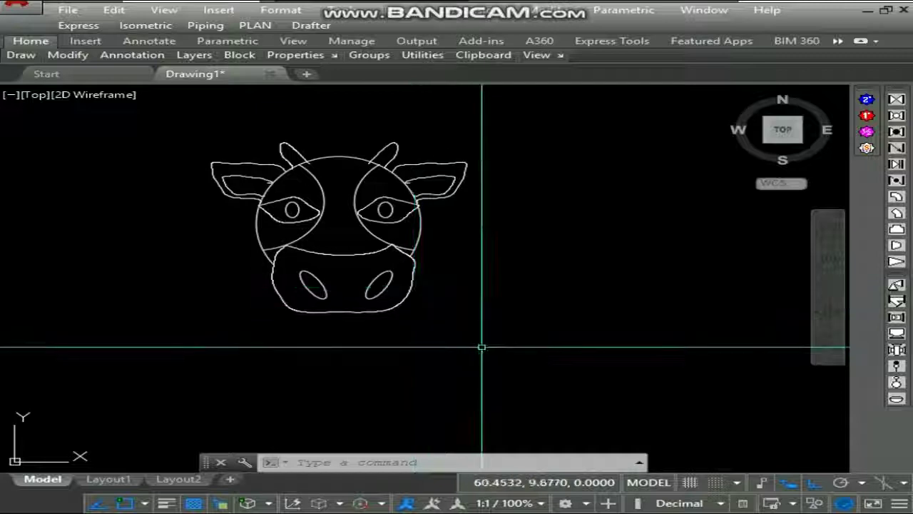
# - Flatten the mouth spline into a shallower, smoother curve by stretching its interior fit points upward
pyautogui.scroll(2, 426, 291)
pyautogui.click(409, 282)
pyautogui.press('Escape')
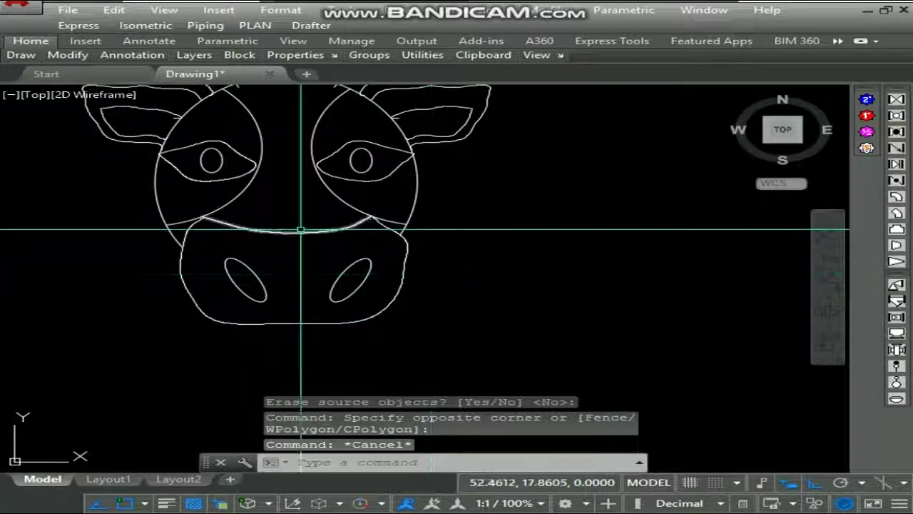
pyautogui.click(300, 230)
pyautogui.scroll(4, 300, 230)
pyautogui.click(216, 247)
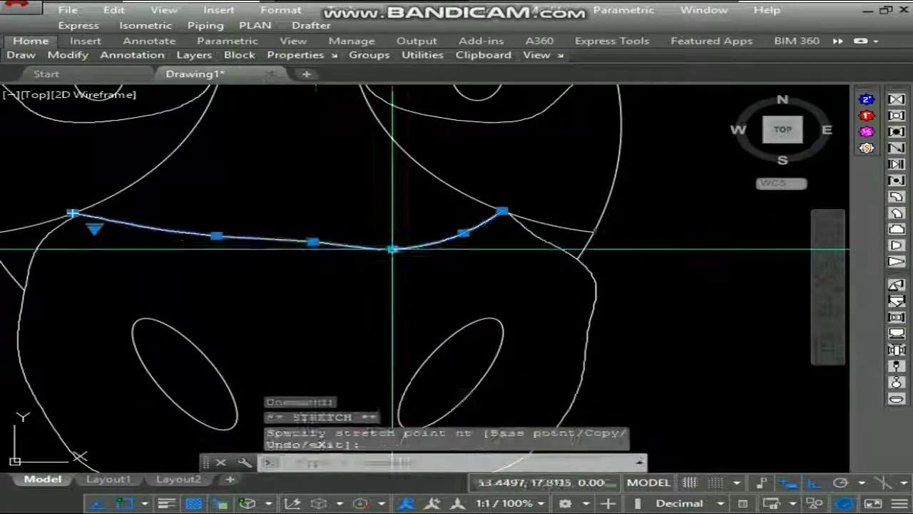
pyautogui.scroll(6, 442, 239)
pyautogui.click(500, 224)
pyautogui.scroll(-10, 499, 218)
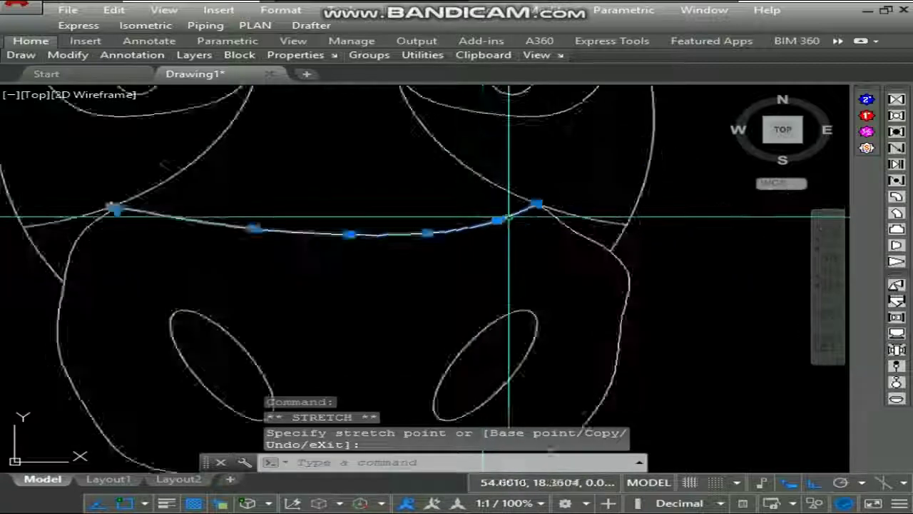
pyautogui.press('Escape')
# - Round the muzzle's upper-right corner by stretching the spline's fit points there
pyautogui.click(563, 232)
pyautogui.click(555, 236)
pyautogui.scroll(6, 556, 235)
pyautogui.click(534, 244)
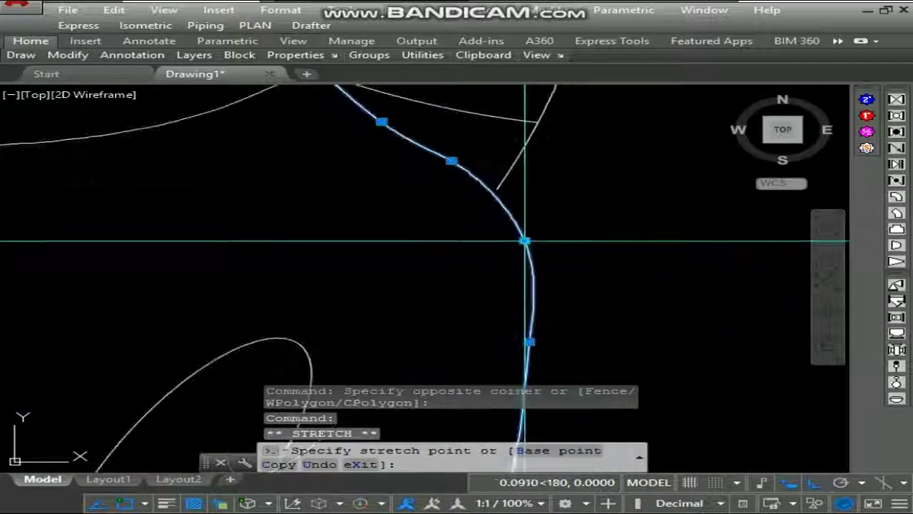
pyautogui.press('Escape')
pyautogui.scroll(-7, 524, 232)
pyautogui.moveTo(523, 226); pyautogui.dragTo(484, 255, button='middle')
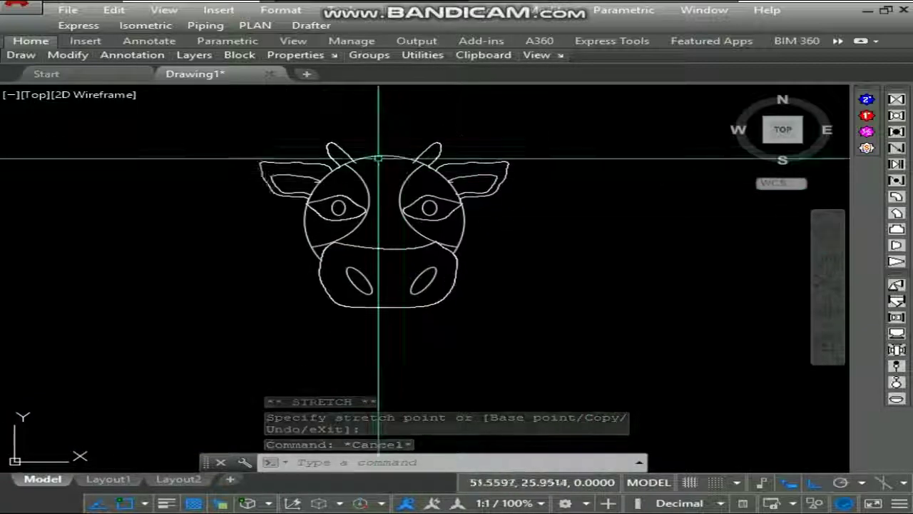
# - Hatch the insides of both ears and the muzzle in one hatch, leaving the two nostrils empty
pyautogui.scroll(2, 378, 157)
pyautogui.moveTo(379, 157)
pyautogui.mouseDown(button='middle')
pyautogui.moveTo(397, 191)
pyautogui.moveTo(377, 159)
pyautogui.mouseUp(button='middle')
pyautogui.scroll(-2, 376, 159)
pyautogui.scroll(2, 378, 202)
pyautogui.moveTo(378, 202)
pyautogui.mouseDown(button='middle')
pyautogui.moveTo(379, 238)
pyautogui.moveTo(395, 235)
pyautogui.mouseUp(button='middle')
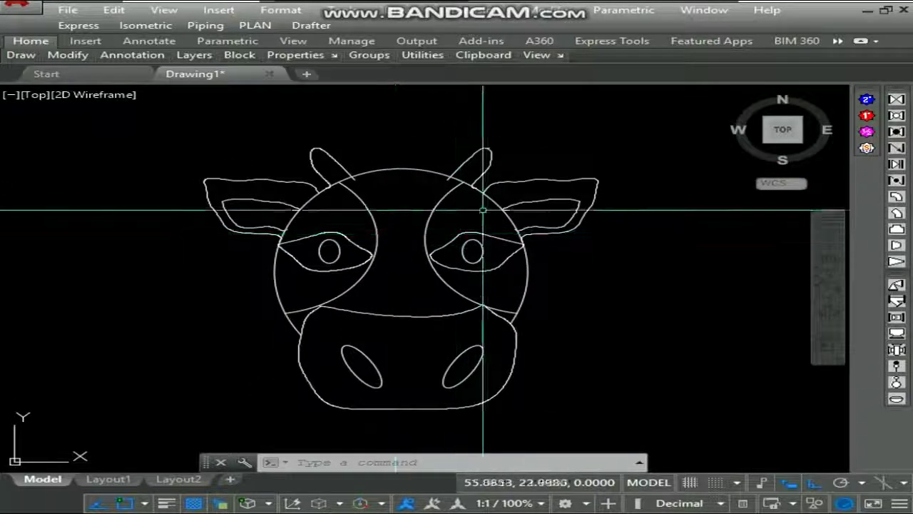
pyautogui.moveTo(529, 235); pyautogui.dragTo(406, 214, button='middle')
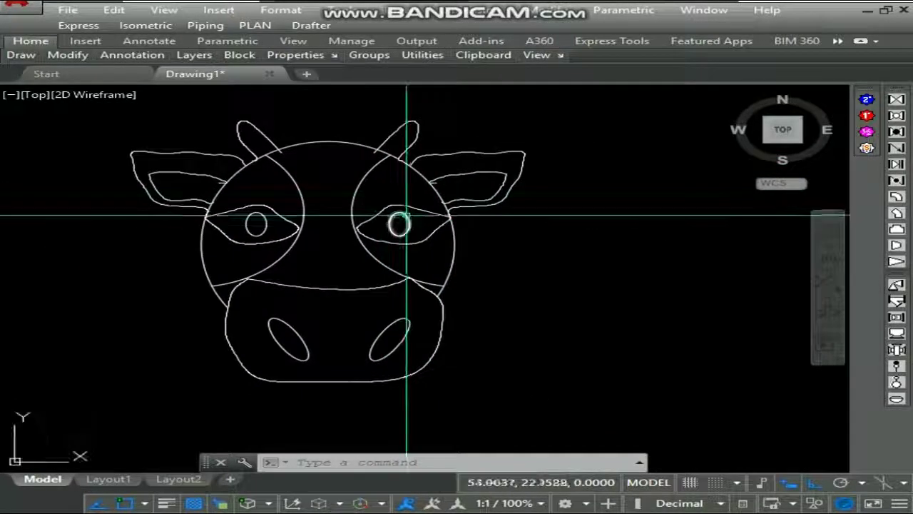
pyautogui.scroll(2, 491, 190)
pyautogui.click(493, 192)
pyautogui.scroll(-2, 607, 210)
pyautogui.click(241, 192)
pyautogui.scroll(-2, 328, 192)
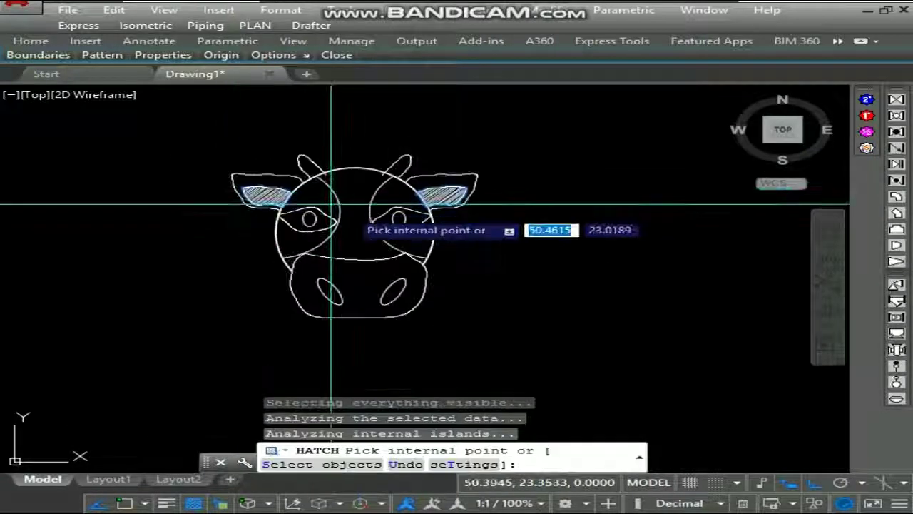
pyautogui.scroll(2, 357, 262)
pyautogui.click(359, 278)
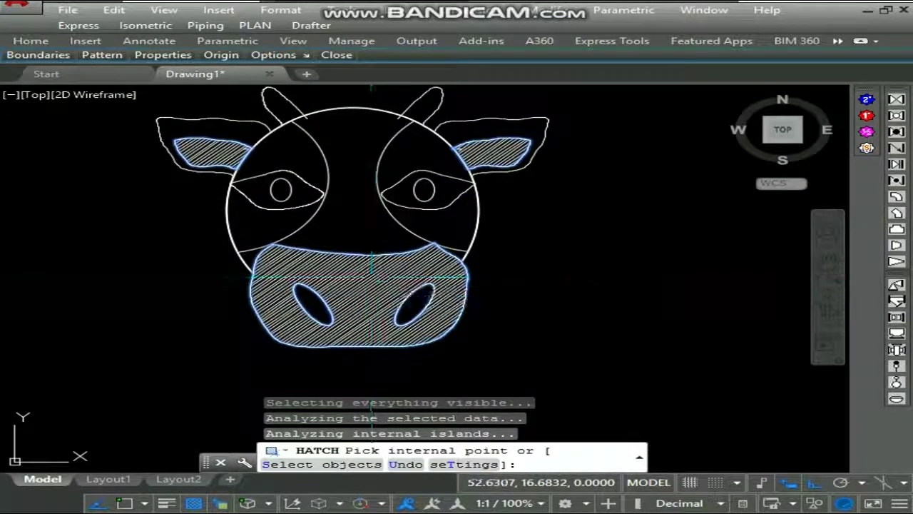
pyautogui.press('Escape')
# - Change the ear and muzzle hatch to the SOLID pattern and colour it magenta
pyautogui.click(498, 150)
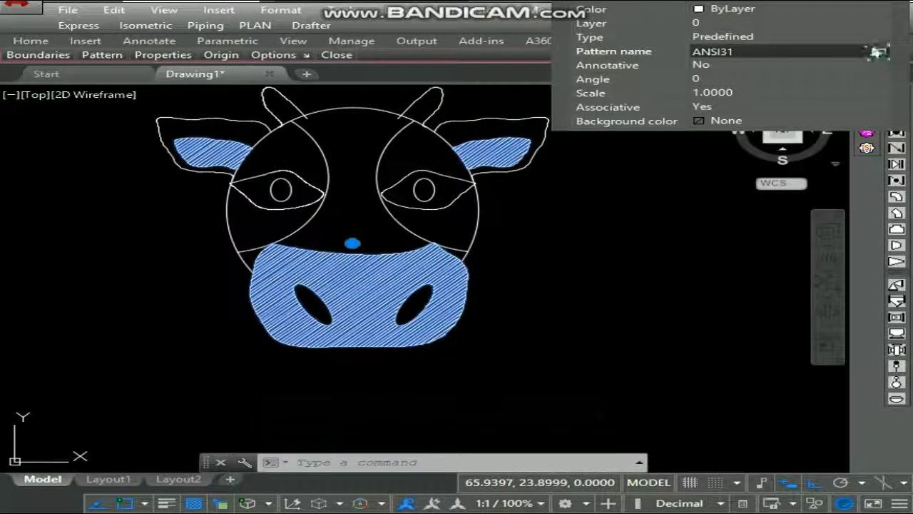
pyautogui.click(874, 52)
pyautogui.click(184, 111)
pyautogui.click(191, 386)
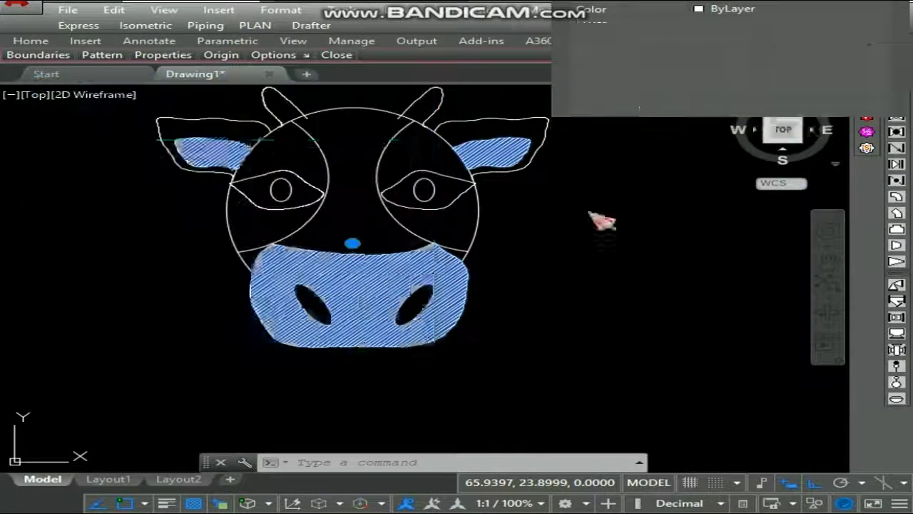
pyautogui.click(882, 9)
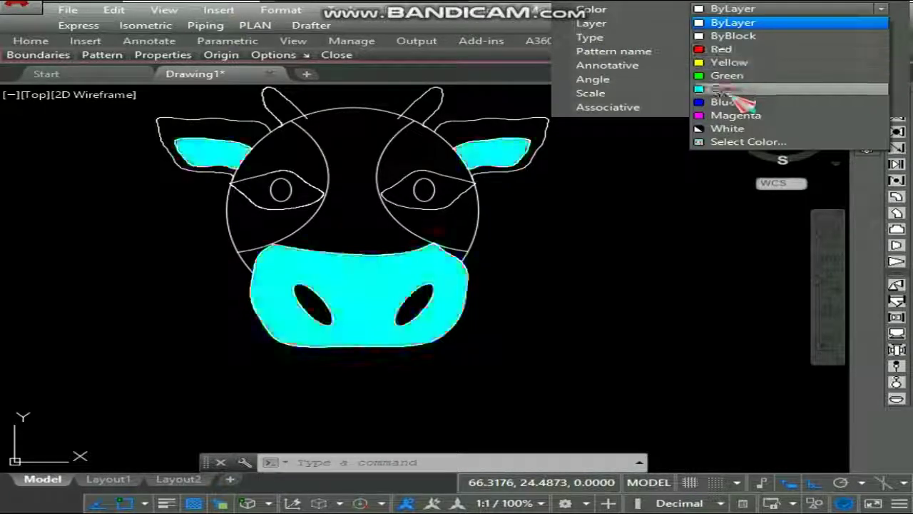
pyautogui.click(734, 115)
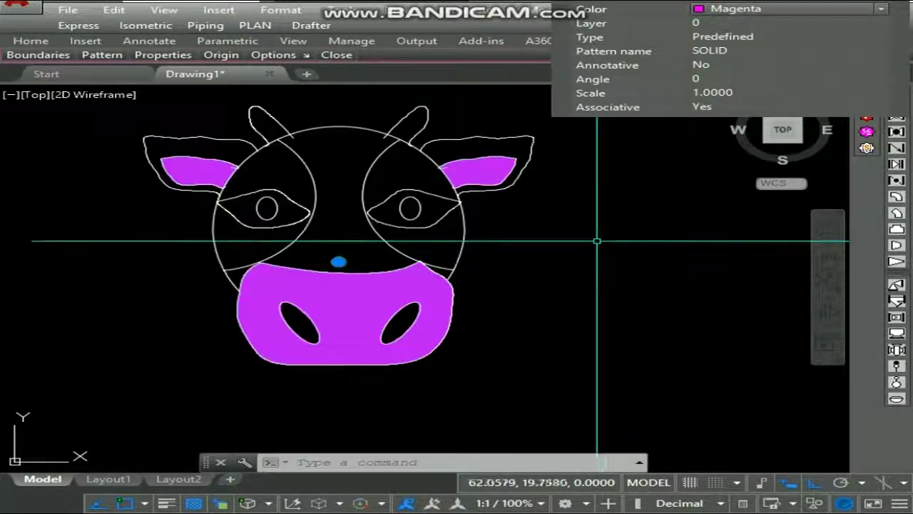
pyautogui.press('Escape')
pyautogui.click(609, 236)
pyautogui.click(543, 255)
# - Try to reshape the right nostril ellipse by stretching its side point, and undo the stretch
pyautogui.scroll(2, 443, 257)
pyautogui.click(390, 323)
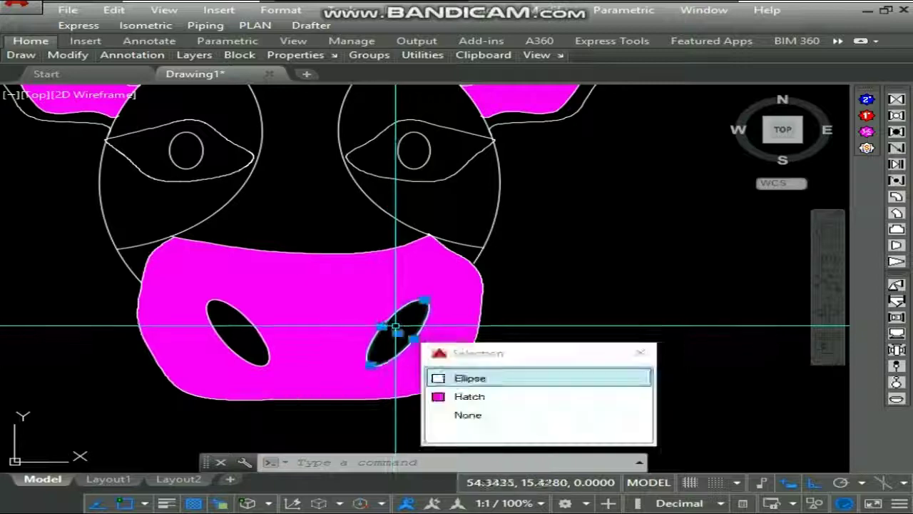
pyautogui.scroll(2, 382, 326)
pyautogui.click(381, 326)
pyautogui.click(363, 318)
pyautogui.press('Escape')
pyautogui.scroll(-2, 420, 290)
pyautogui.scroll(-1, 431, 286)
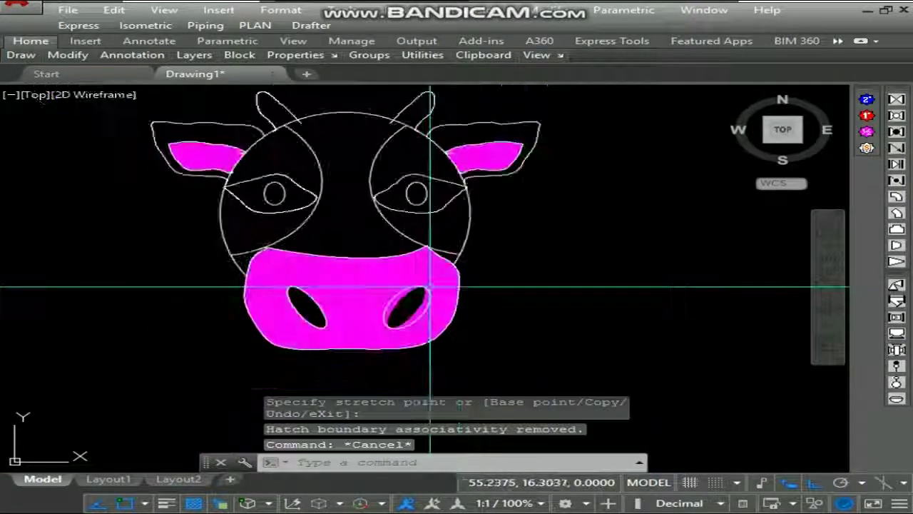
pyautogui.hotkey('ctrl', 'z')
pyautogui.hotkey('ctrl', 'z')
pyautogui.scroll(-2, 493, 293)
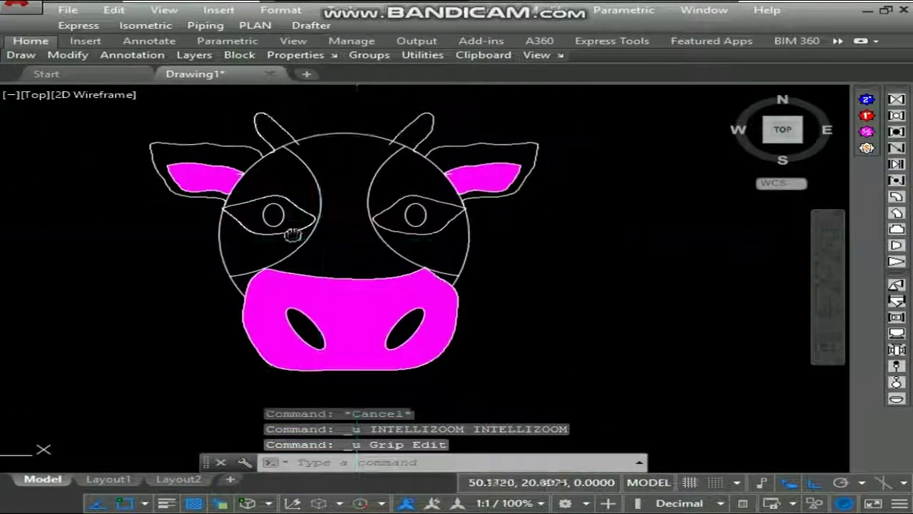
# - Draw a narrow wedge-shaped polyline in the outer corner of the left eye, ending on the lower eyelid
pyautogui.scroll(3, 314, 229)
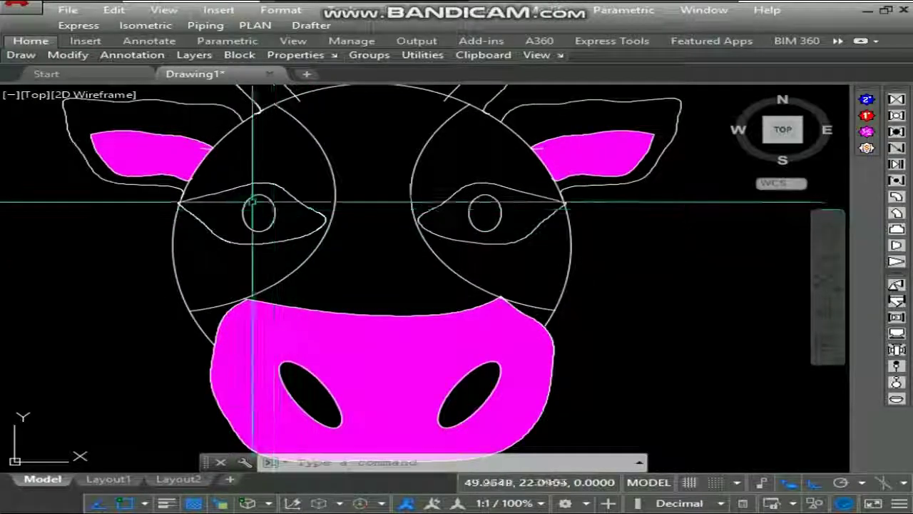
pyautogui.scroll(2, 271, 223)
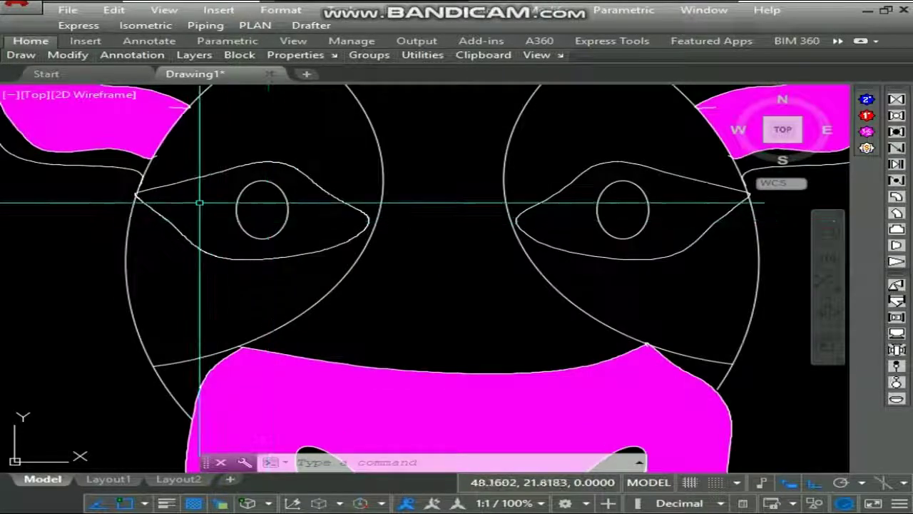
pyautogui.scroll(-2, 191, 193)
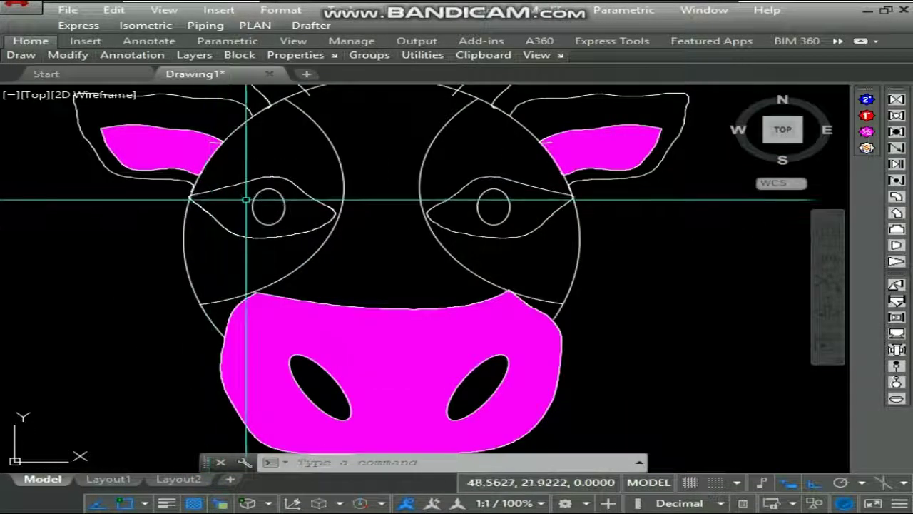
pyautogui.scroll(-2, 246, 200)
pyautogui.write('r')
pyautogui.press('Escape')
pyautogui.write('pl')
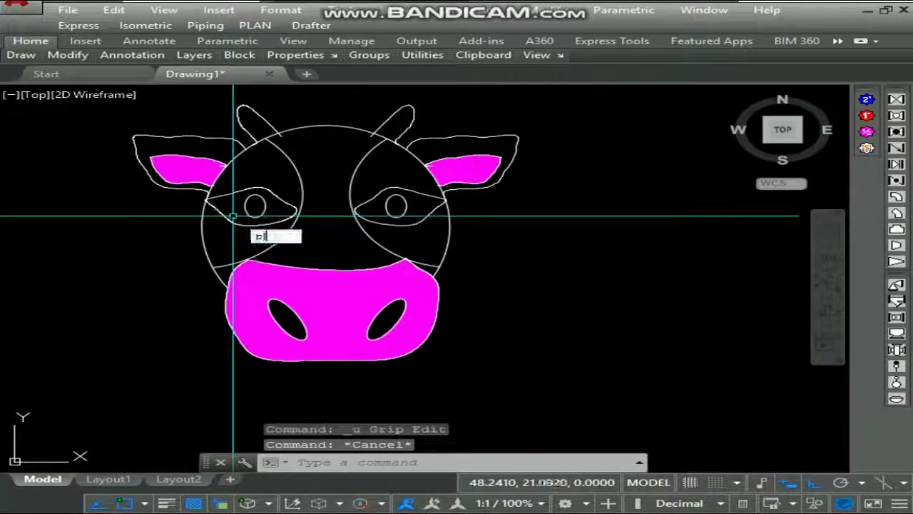
pyautogui.press('Return')
pyautogui.scroll(3, 198, 204)
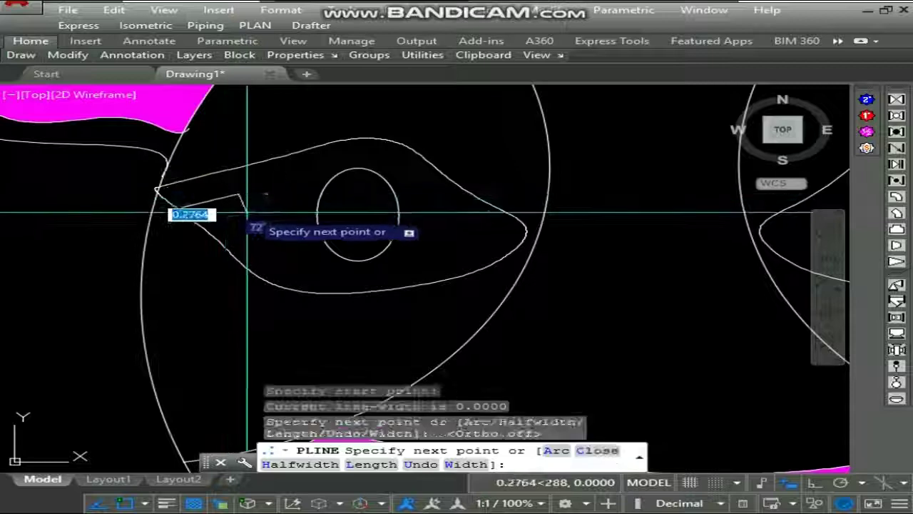
pyautogui.click(247, 212)
pyautogui.click(257, 277)
pyautogui.click(283, 296)
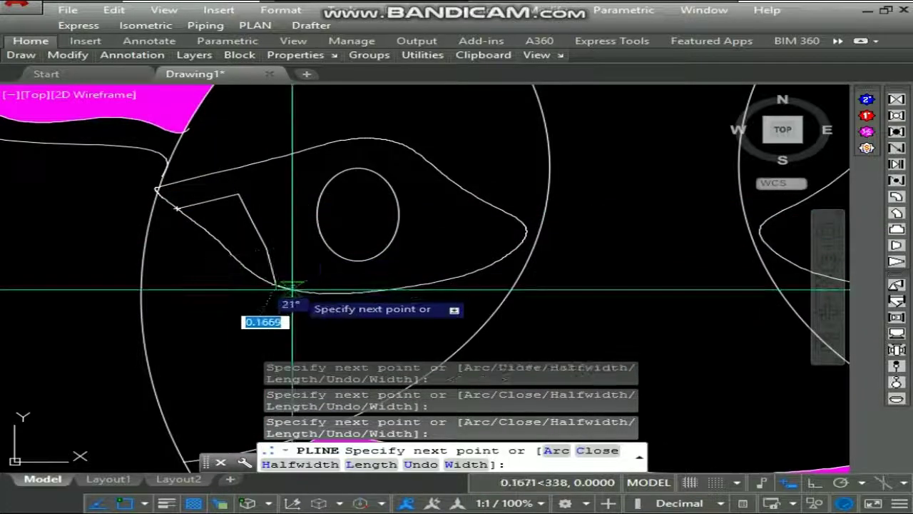
pyautogui.press('Return')
# - Hatch the wedge enclosed by the polyline and the lower eyelid in the left eye's outer corner
pyautogui.scroll(-3, 237, 232)
pyautogui.moveTo(236, 232); pyautogui.dragTo(183, 191, button='middle')
pyautogui.write('h')
pyautogui.press('Return')
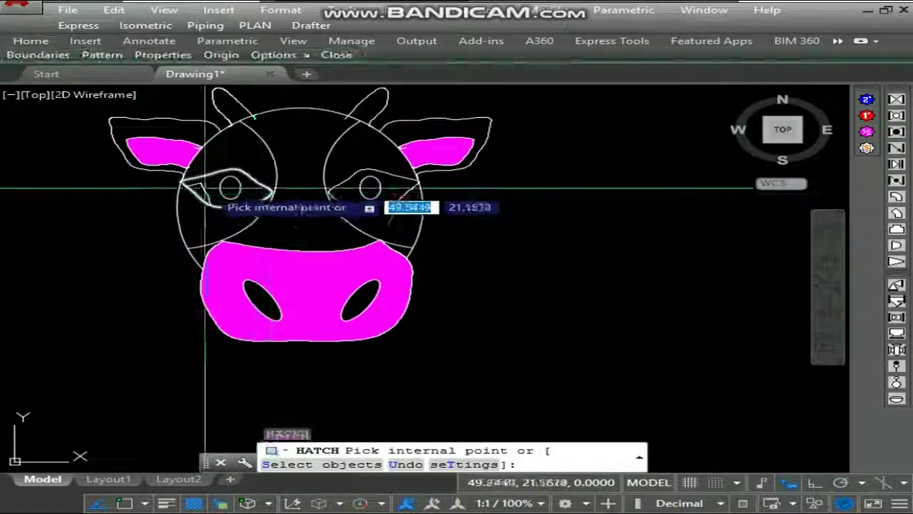
pyautogui.scroll(3, 205, 194)
pyautogui.click(197, 194)
pyautogui.press('Escape')
pyautogui.click(196, 191)
pyautogui.press('Escape')
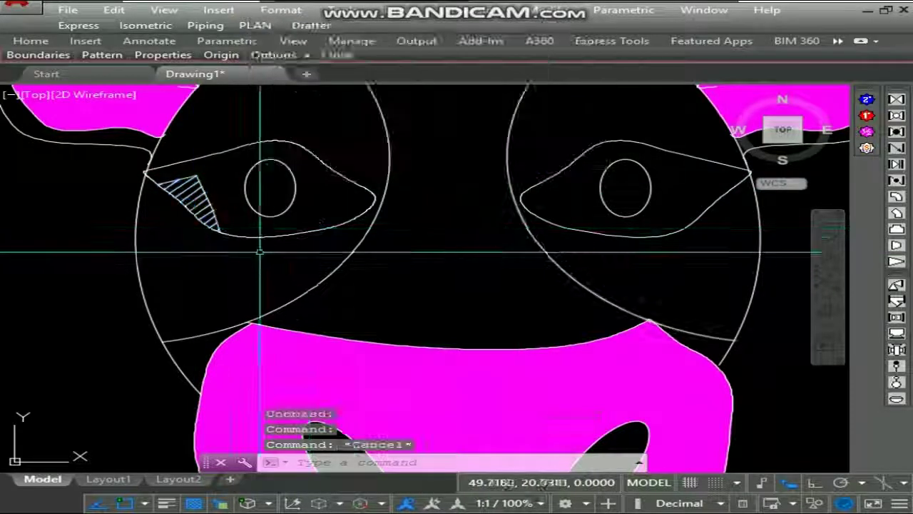
# - Match the wedge's hatch to the muzzle's solid fill and set its colour to white
pyautogui.write('ma')
pyautogui.press('Return')
pyautogui.click(270, 345)
pyautogui.click(199, 197)
pyautogui.press('Escape')
pyautogui.press('Escape')
pyautogui.click(199, 196)
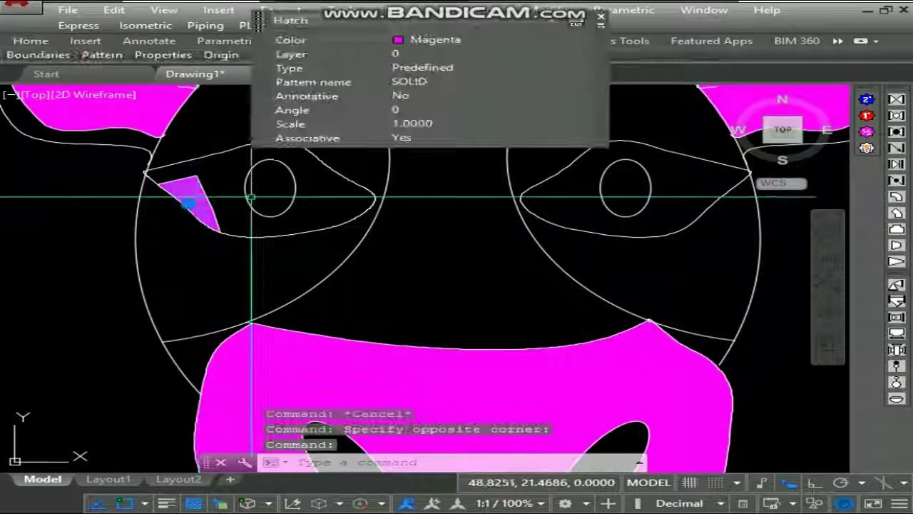
pyautogui.click(580, 41)
pyautogui.click(427, 159)
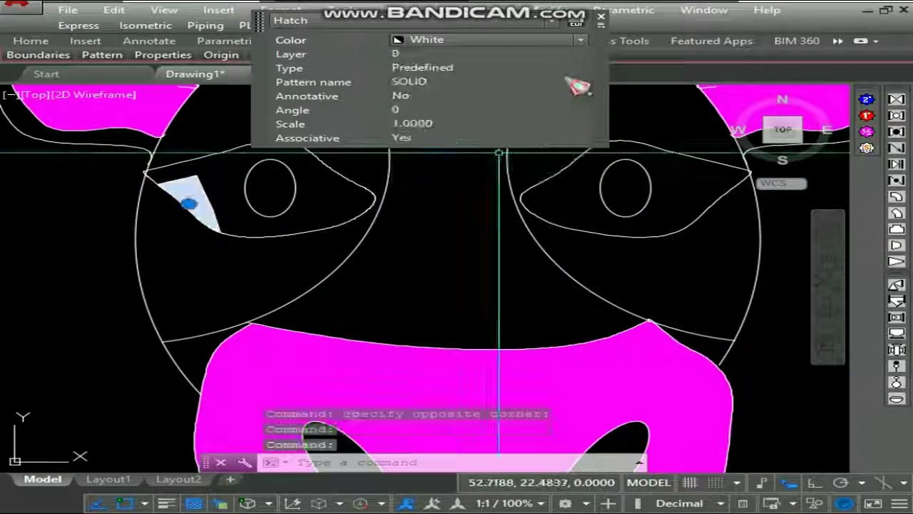
pyautogui.press('Escape')
# - Mirror the white wedge into the right eye about the head's vertical centreline, keeping the original
pyautogui.scroll(-4, 421, 226)
pyautogui.moveTo(419, 227); pyautogui.dragTo(284, 228, button='middle')
pyautogui.scroll(2, 241, 224)
pyautogui.write('mi')
pyautogui.press('Return')
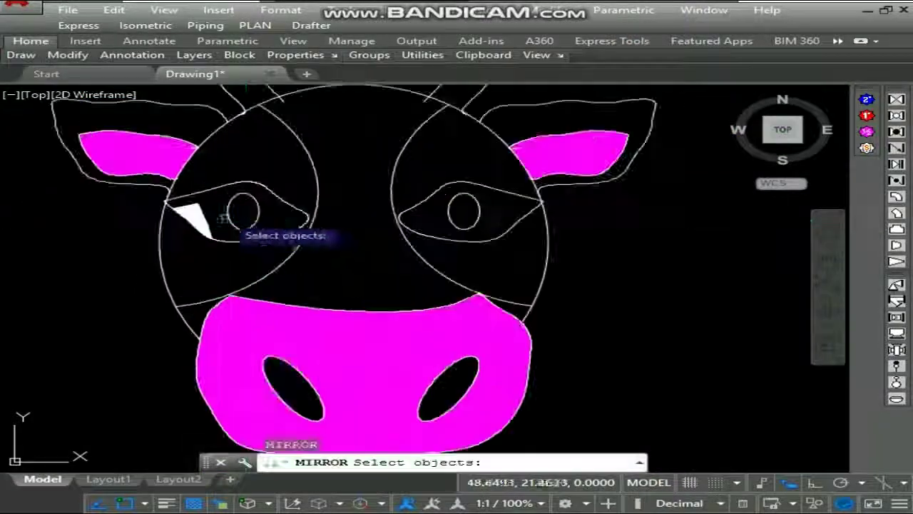
pyautogui.click(223, 218)
pyautogui.click(197, 215)
pyautogui.press('Return')
pyautogui.click(303, 138)
pyautogui.moveTo(308, 124); pyautogui.dragTo(293, 158, button='middle')
pyautogui.press('F8')
pyautogui.click(279, 125)
pyautogui.press('Return')
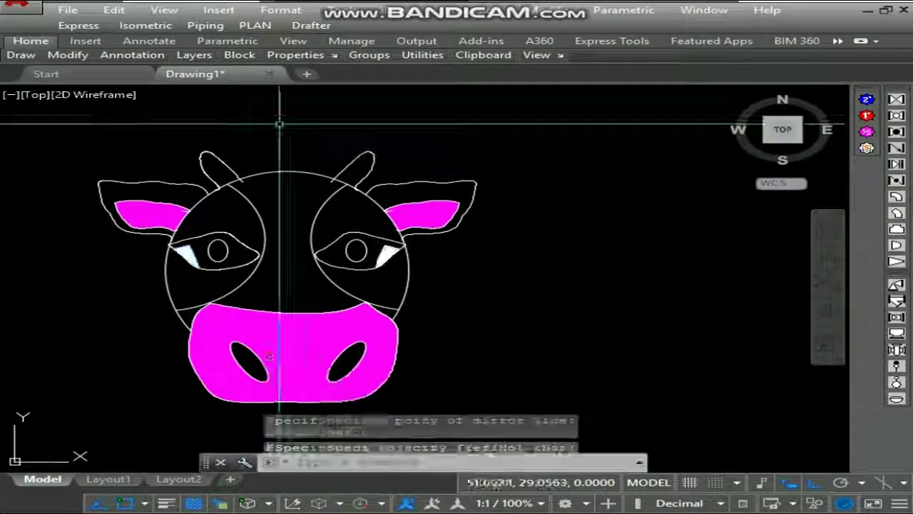
# - Draw a closed, tapering crescent-shaped polyline in the inner corner of the left eye, above the lower eyelid
pyautogui.scroll(2, 314, 266)
pyautogui.moveTo(315, 266); pyautogui.dragTo(352, 222, button='middle')
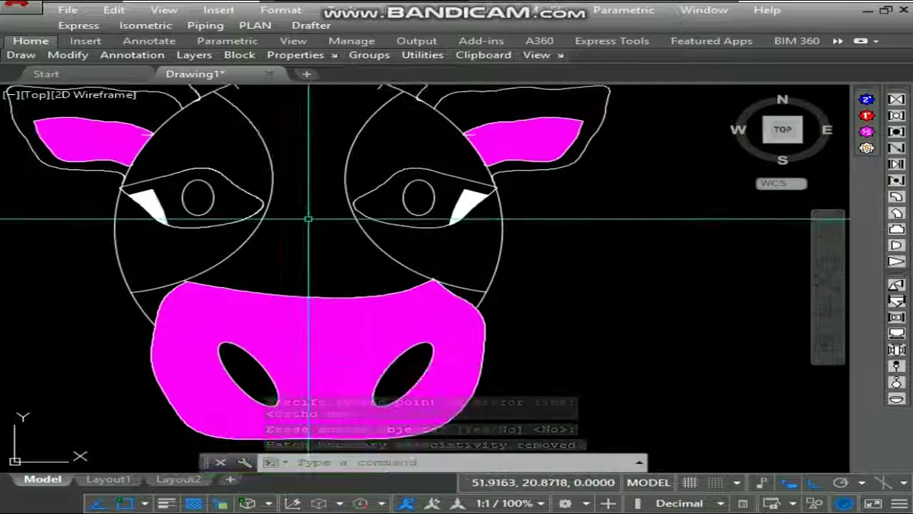
pyautogui.scroll(-3, 286, 213)
pyautogui.write('pl')
pyautogui.press('Return')
pyautogui.scroll(5, 262, 210)
pyautogui.scroll(2, 266, 210)
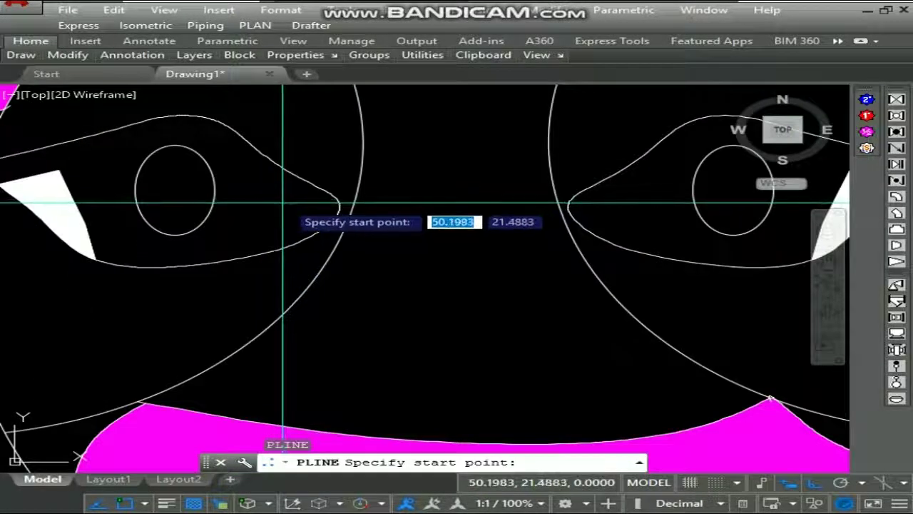
pyautogui.press('F8')
pyautogui.scroll(-2, 299, 206)
pyautogui.scroll(2, 304, 208)
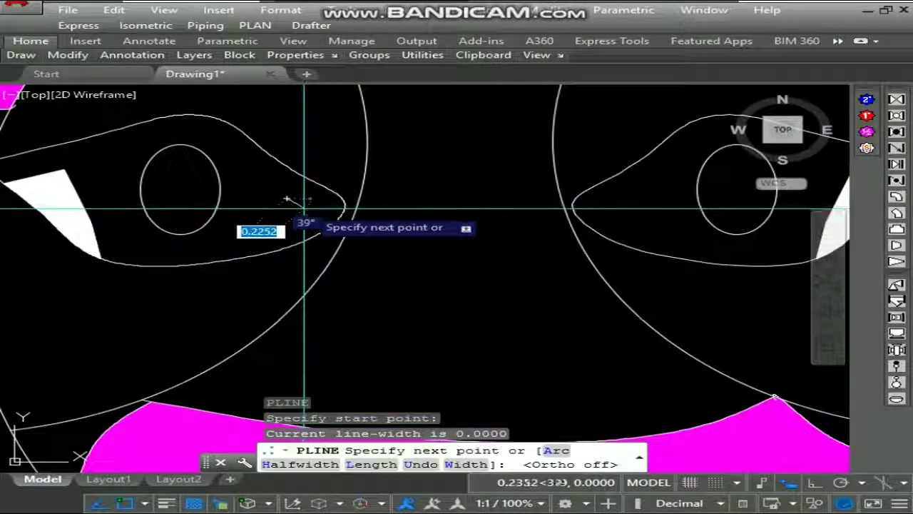
pyautogui.click(279, 224)
pyautogui.press('F3')
pyautogui.scroll(2, 285, 224)
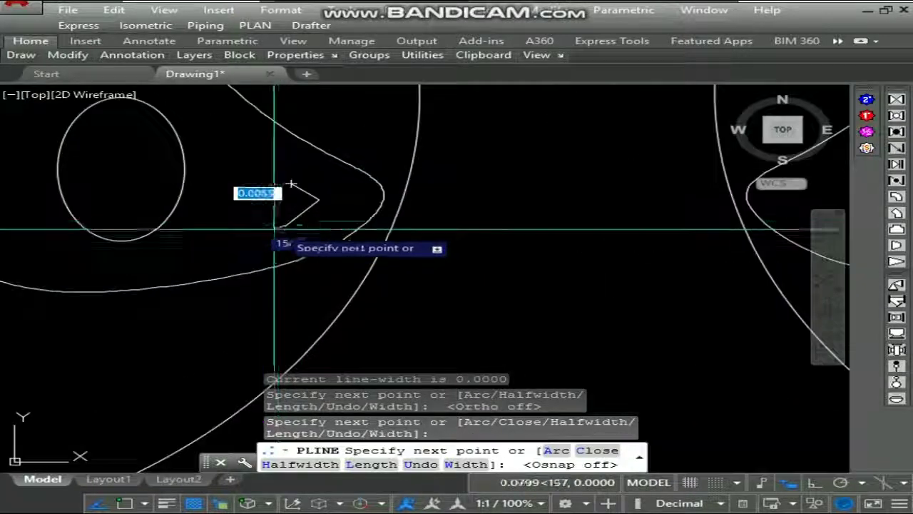
pyautogui.click(260, 241)
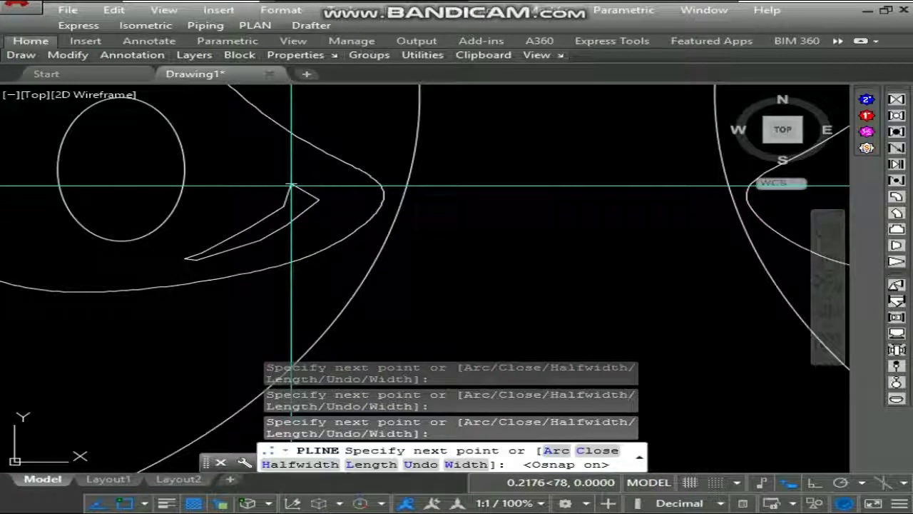
pyautogui.press('Escape')
# - Smooth the upper edge of the crescent by stretching its polyline grips
pyautogui.scroll(2, 150, 235)
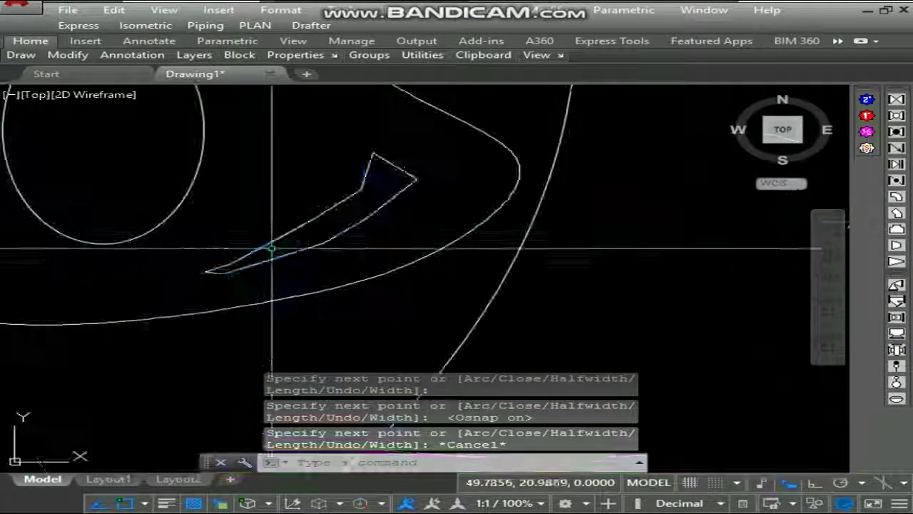
pyautogui.click(274, 249)
pyautogui.click(259, 239)
pyautogui.scroll(4, 347, 193)
pyautogui.click(392, 182)
pyautogui.scroll(3, 435, 181)
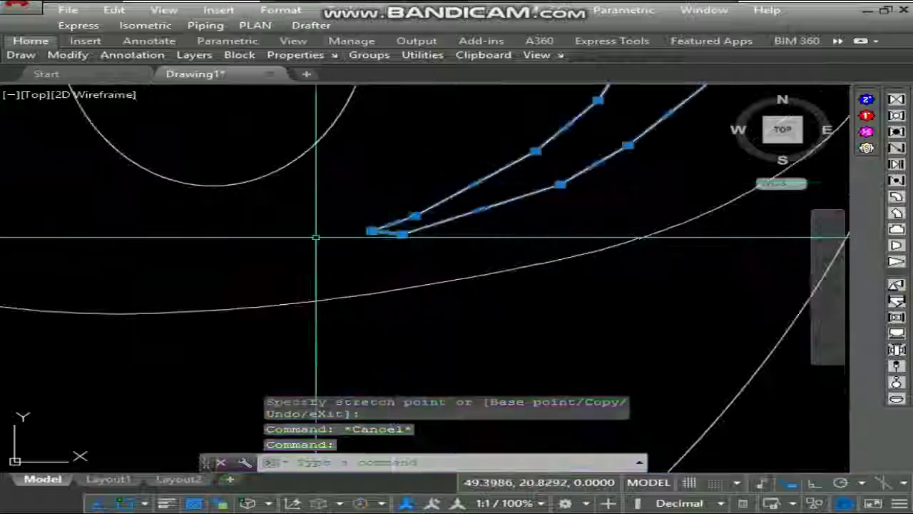
# - Hatch the crescent and match its fill to the solid white wedge in the eye's outer corner
pyautogui.scroll(-5, 316, 234)
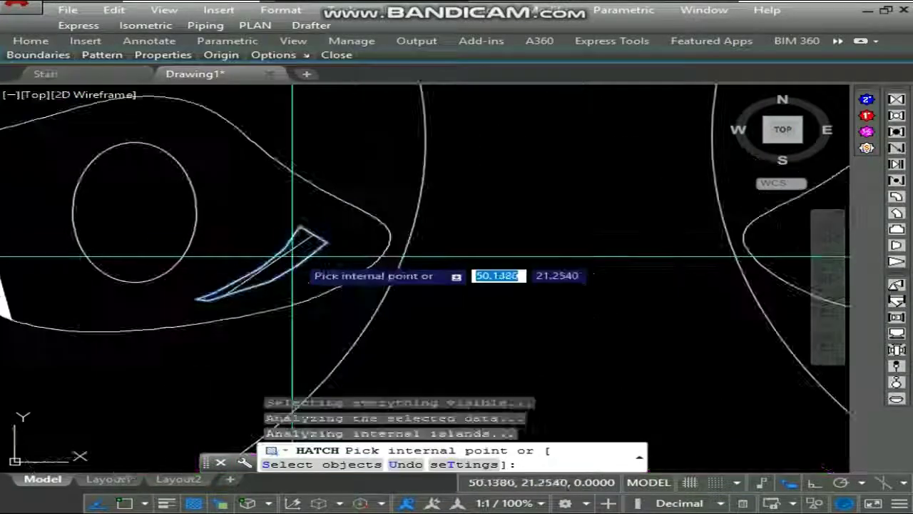
pyautogui.press('Escape')
pyautogui.scroll(-3, 423, 265)
pyautogui.write('ma')
pyautogui.press('Return')
pyautogui.click(326, 261)
pyautogui.scroll(3, 340, 229)
pyautogui.click(340, 229)
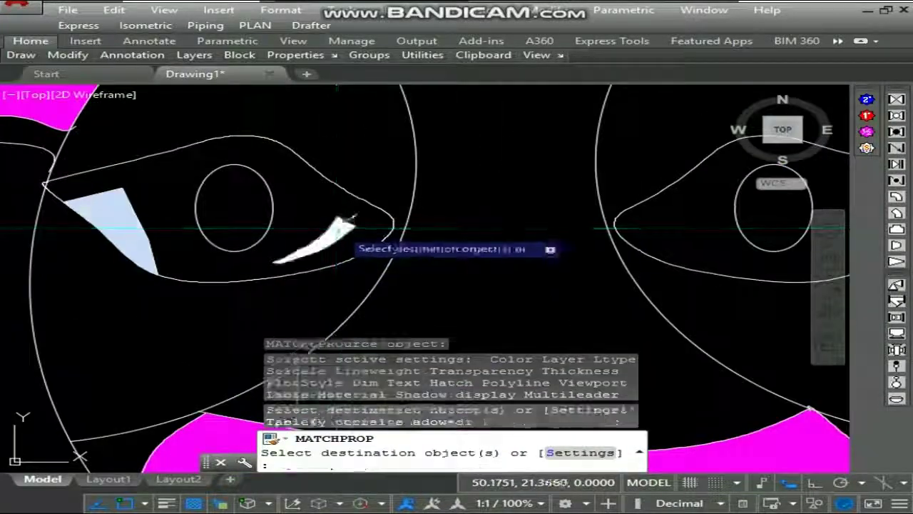
pyautogui.press('Escape')
# - Mirror the crescent outline and its white fill into the right eye about the head's vertical centreline, keeping the originals
pyautogui.scroll(-3, 332, 247)
pyautogui.scroll(3, 332, 246)
pyautogui.write('mi')
pyautogui.click(320, 202)
pyautogui.click(280, 230)
pyautogui.scroll(-3, 299, 214)
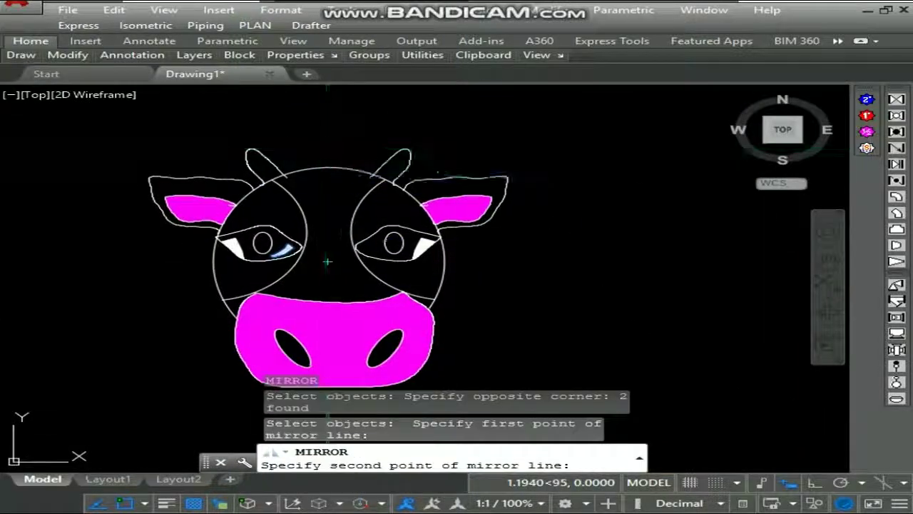
pyautogui.click(329, 150)
pyautogui.press('Return')
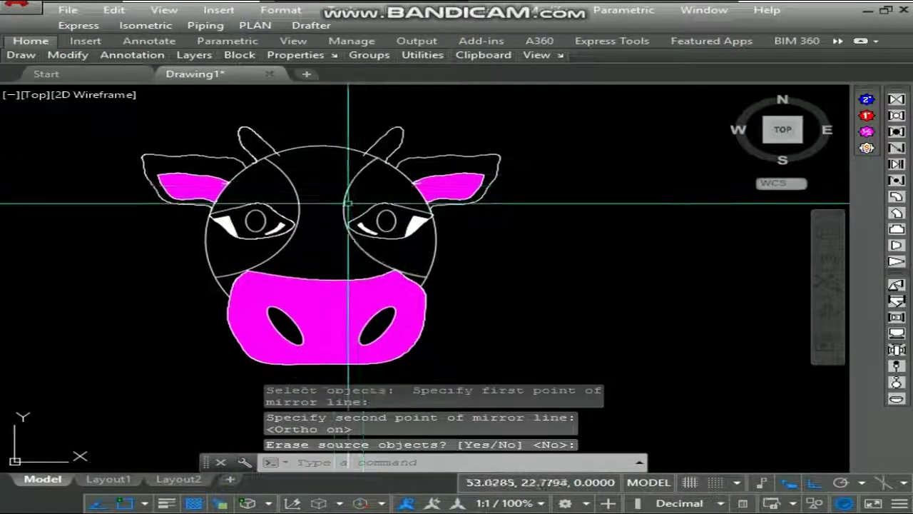
pyautogui.scroll(3, 337, 143)
pyautogui.scroll(-3, 433, 195)
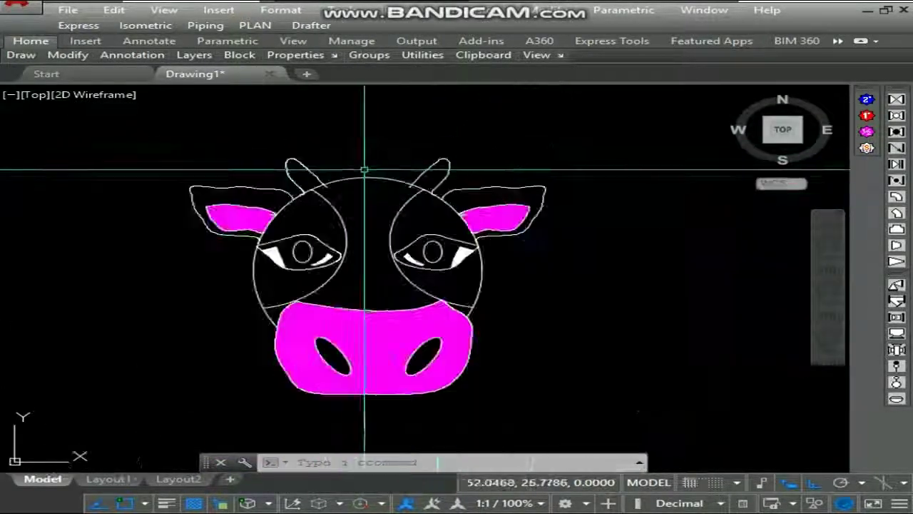
# - Try hatching the outer areas of both ears and both eye patches in one operation, and undo it
pyautogui.write('h')
pyautogui.press('Return')
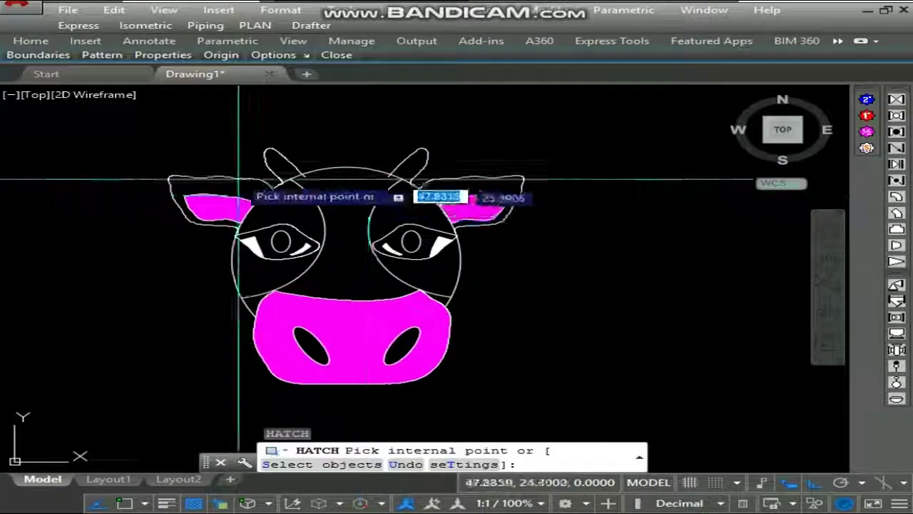
pyautogui.scroll(2, 241, 187)
pyautogui.click(515, 222)
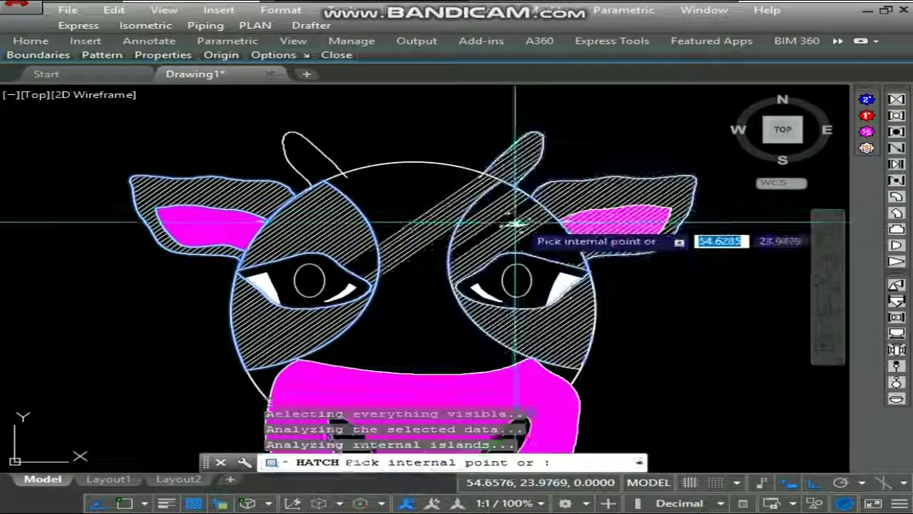
pyautogui.press('Return')
pyautogui.click(443, 222)
pyautogui.press('Escape')
pyautogui.scroll(-2, 471, 194)
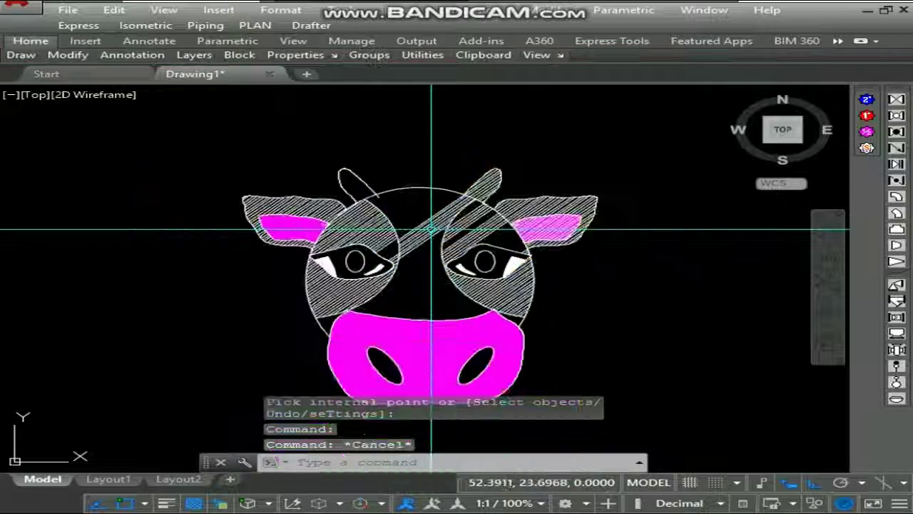
pyautogui.hotkey('ctrl', 'z')
pyautogui.hotkey('ctrl', 'z')
# - Try again to hatch the right ear together with both eye patches, and undo that hatch
pyautogui.scroll(2, 440, 214)
pyautogui.write('h')
pyautogui.press('Return')
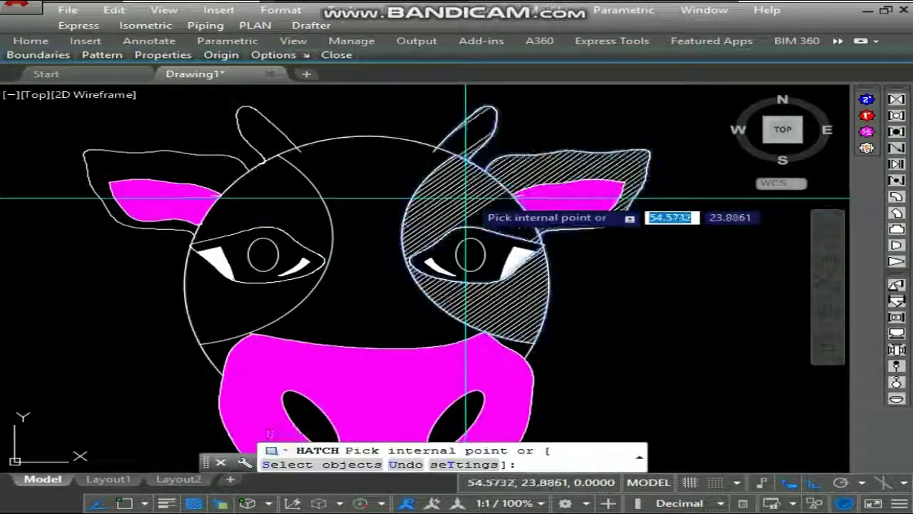
pyautogui.click(274, 193)
pyautogui.press('Escape')
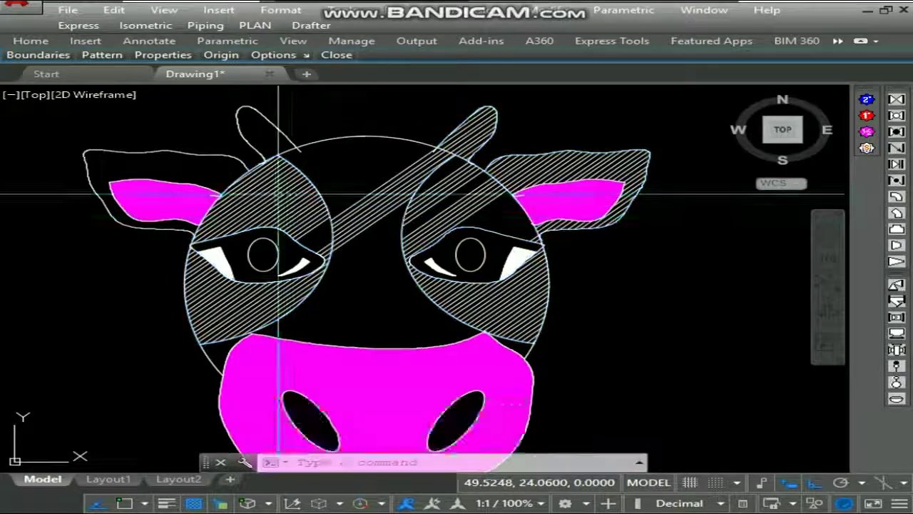
pyautogui.click(285, 204)
pyautogui.hotkey('ctrl', 'z')
pyautogui.scroll(-3, 307, 213)
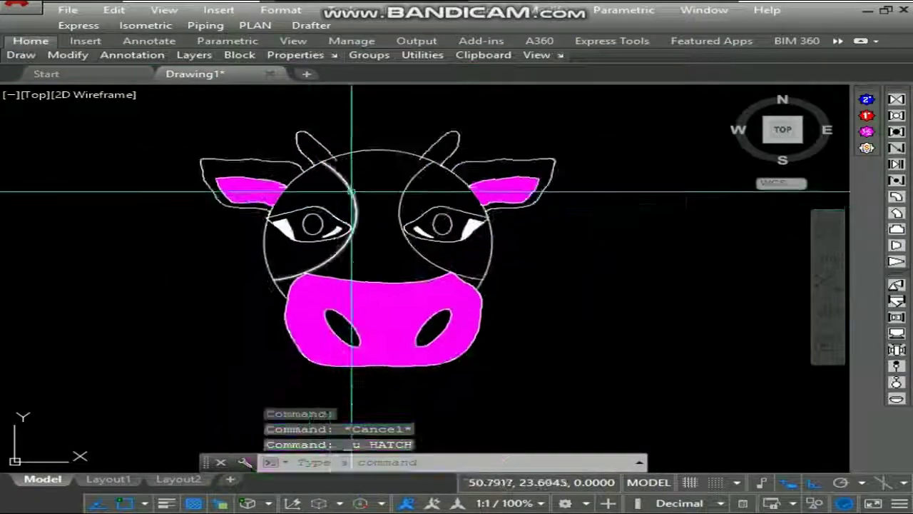
# - Hatch the left ear's outer area and left eye patch, and match the hatch to the muzzle's solid fill
pyautogui.write('h')
pyautogui.press('Return')
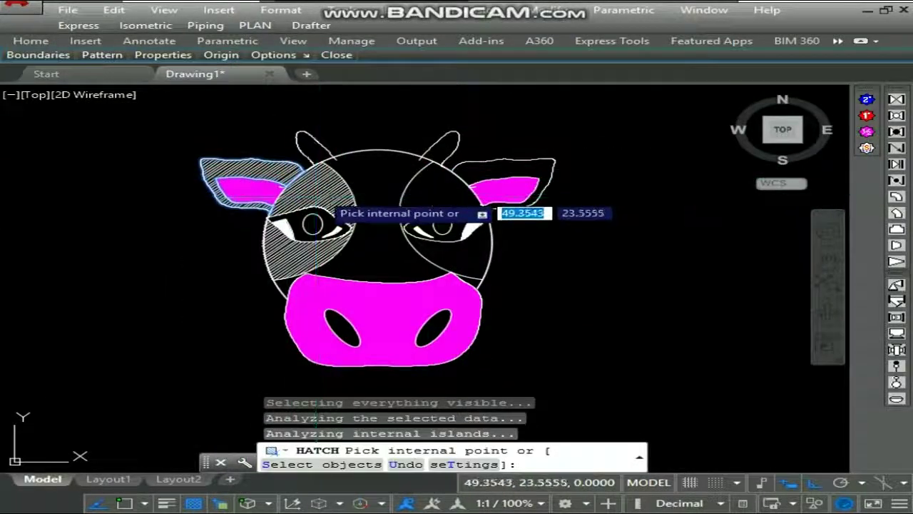
pyautogui.press('Return')
pyautogui.write('ma')
pyautogui.press('Return')
pyautogui.click(371, 300)
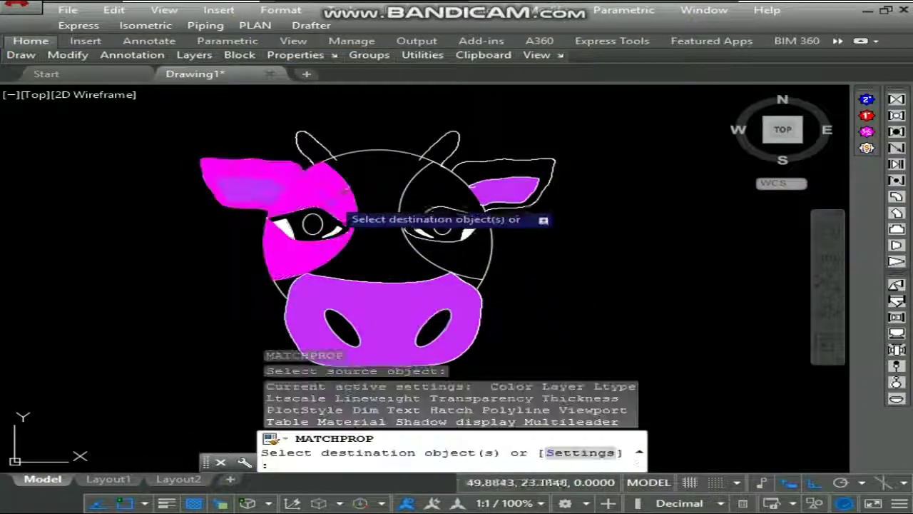
pyautogui.click(324, 193)
pyautogui.press('Escape')
# - Set the fill of the left ear and eye patch to grey index colour 252
pyautogui.click(323, 194)
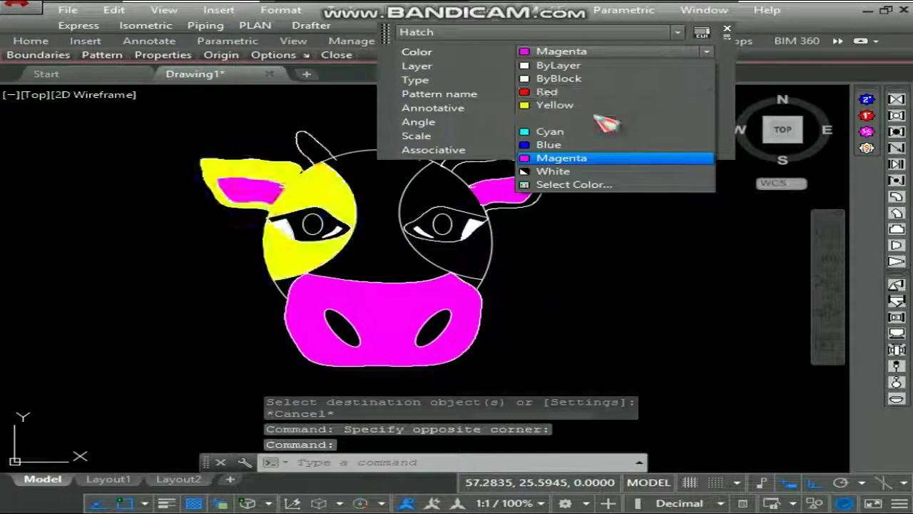
pyautogui.click(584, 186)
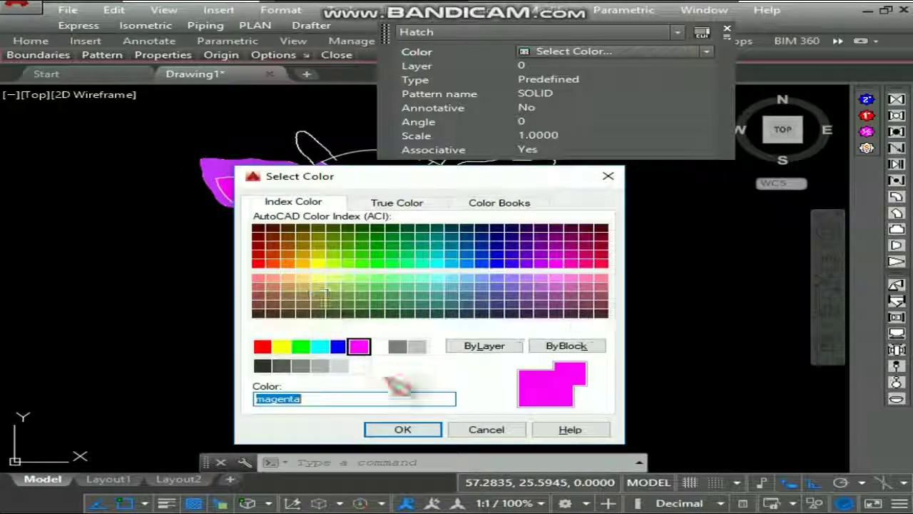
pyautogui.write('grey')
pyautogui.click(402, 428)
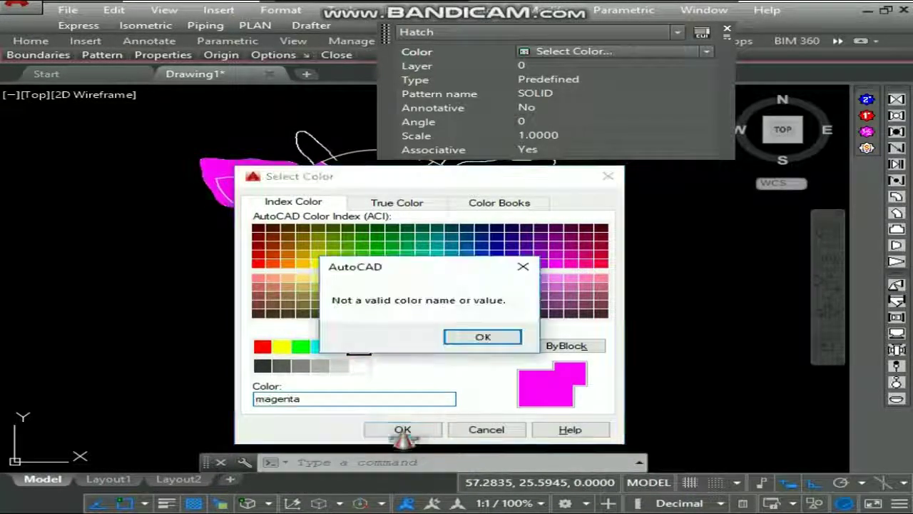
pyautogui.click(482, 337)
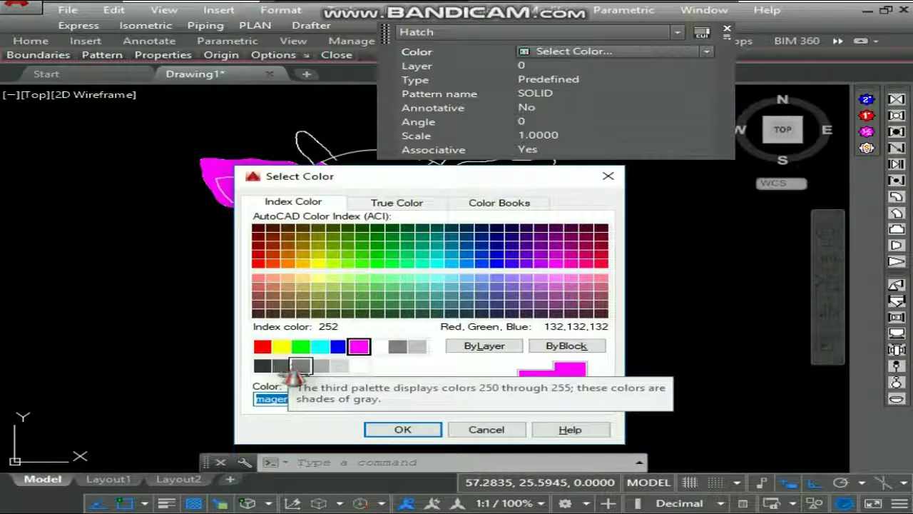
pyautogui.click(402, 429)
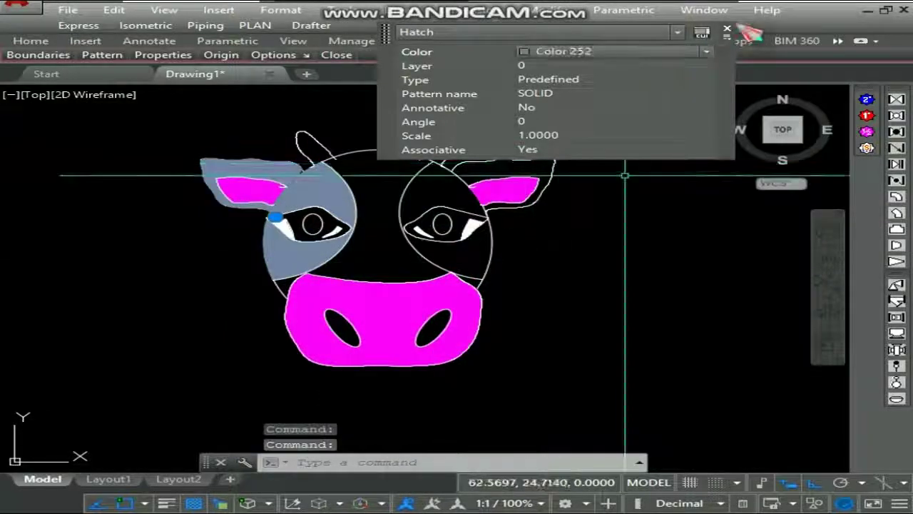
pyautogui.press('Escape')
pyautogui.scroll(1, 342, 214)
pyautogui.scroll(-1, 343, 214)
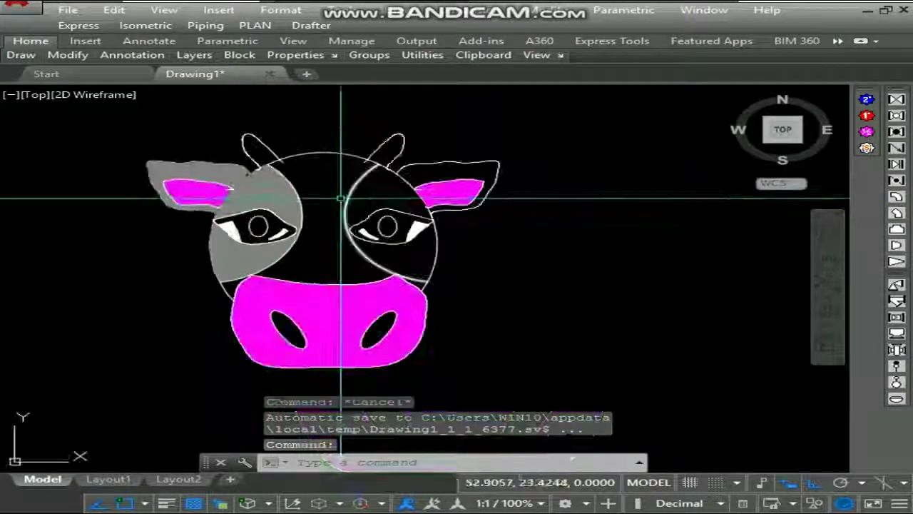
# - Hatch the right eye patch and the right ear in one operation
pyautogui.moveTo(392, 189); pyautogui.dragTo(376, 188, button='middle')
pyautogui.press('space')
pyautogui.scroll(2, 443, 187)
pyautogui.click(439, 190)
pyautogui.click(531, 157)
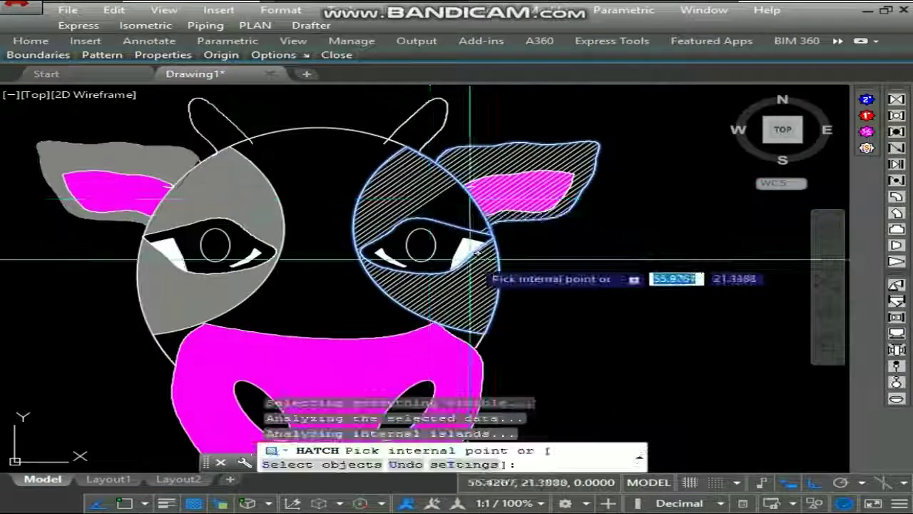
pyautogui.click(470, 259)
pyautogui.press('space')
# - Match the right eye patch and ear hatch to the solid grey fill of the left side
pyautogui.scroll(-2, 433, 228)
pyautogui.write('ma')
pyautogui.click(317, 214)
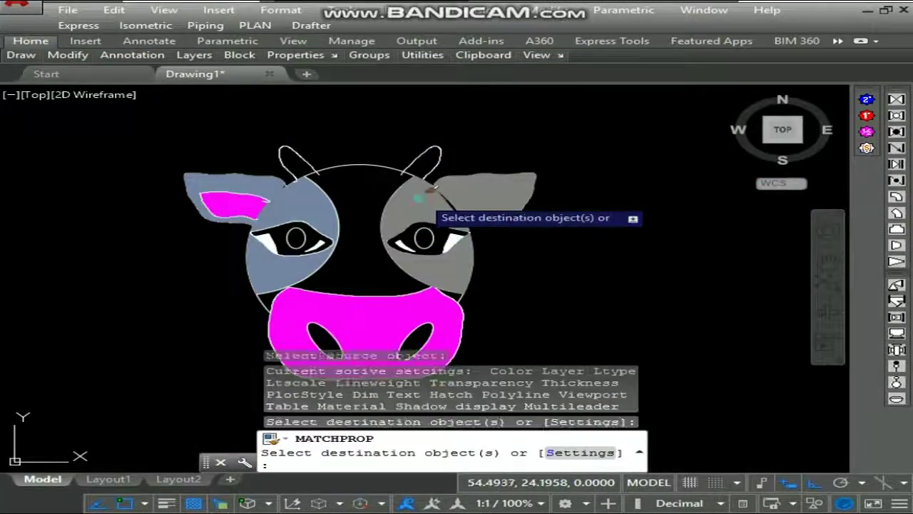
pyautogui.click(442, 193)
pyautogui.press('space')
pyautogui.scroll(-3, 309, 152)
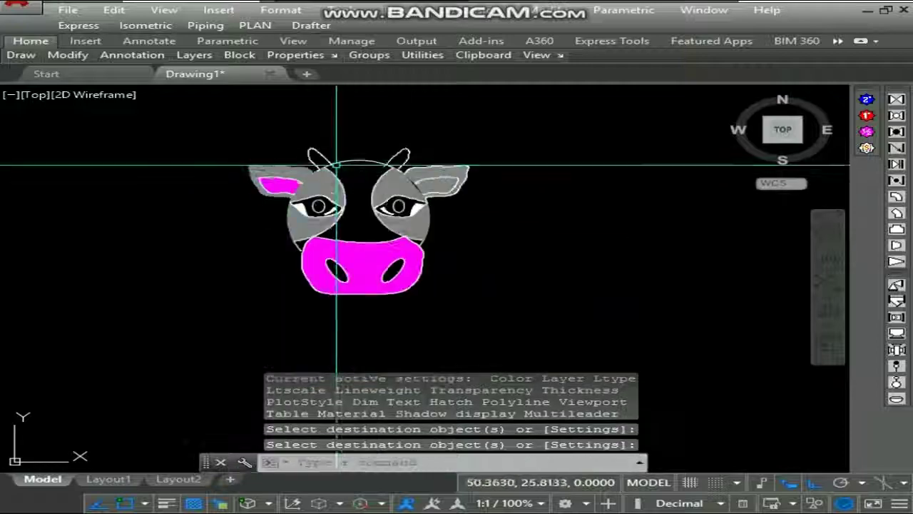
# - Hatch both horns in one operation
pyautogui.scroll(3, 309, 147)
pyautogui.click(308, 146)
pyautogui.scroll(3, 435, 139)
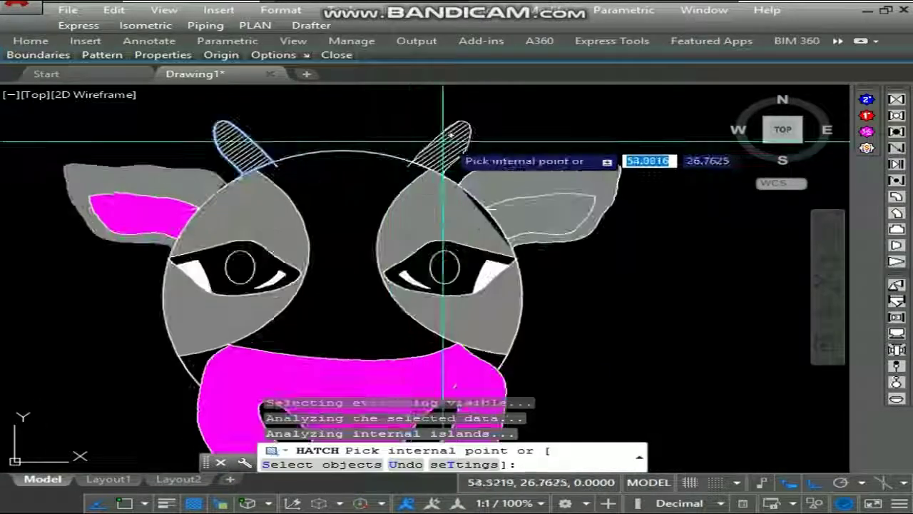
pyautogui.click(444, 141)
pyautogui.press('space')
pyautogui.press('Escape')
# - Match the horns' hatch to the solid grey fill of the left ear and eye patch
pyautogui.scroll(-3, 406, 150)
pyautogui.write('ma')
pyautogui.press('space')
pyautogui.scroll(4, 294, 168)
pyautogui.click(295, 168)
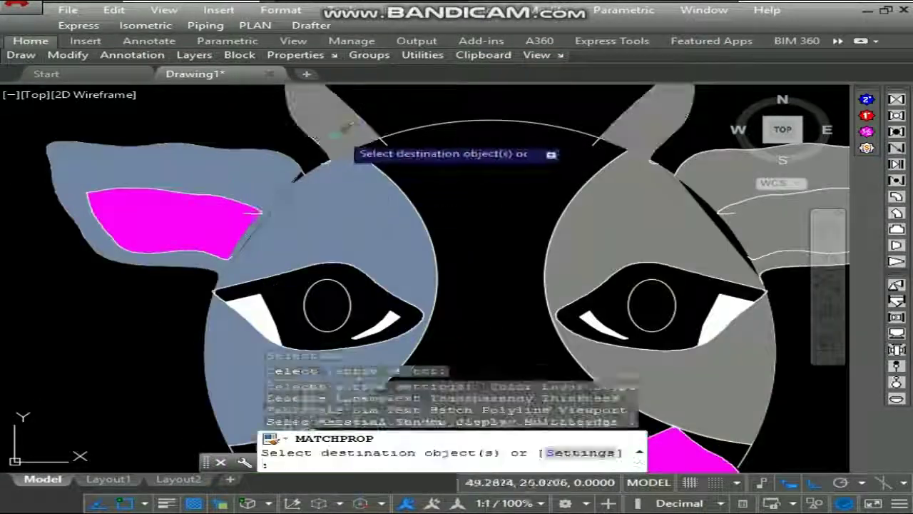
pyautogui.click(343, 126)
pyautogui.press('Escape')
# - Set the horns' fill to orange-brown index colour 32
pyautogui.scroll(-4, 342, 126)
pyautogui.scroll(2, 452, 123)
pyautogui.click(453, 129)
pyautogui.click(707, 8)
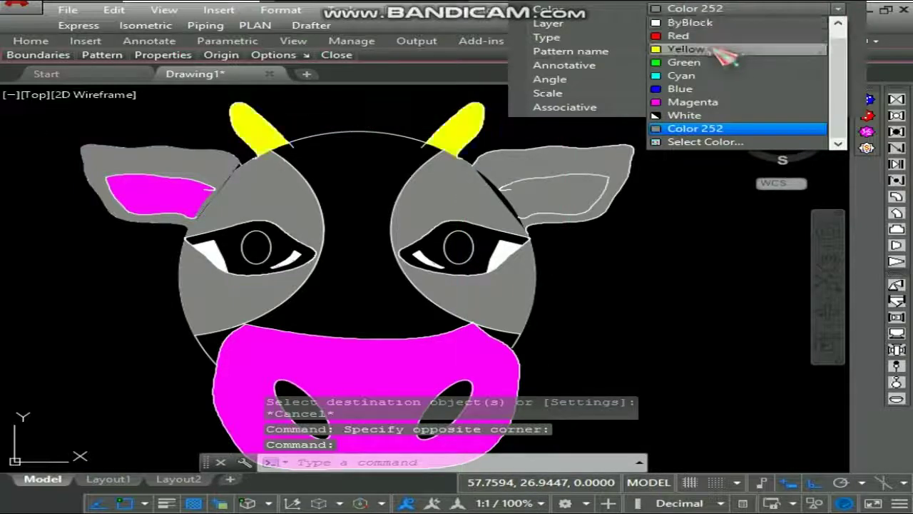
pyautogui.click(705, 142)
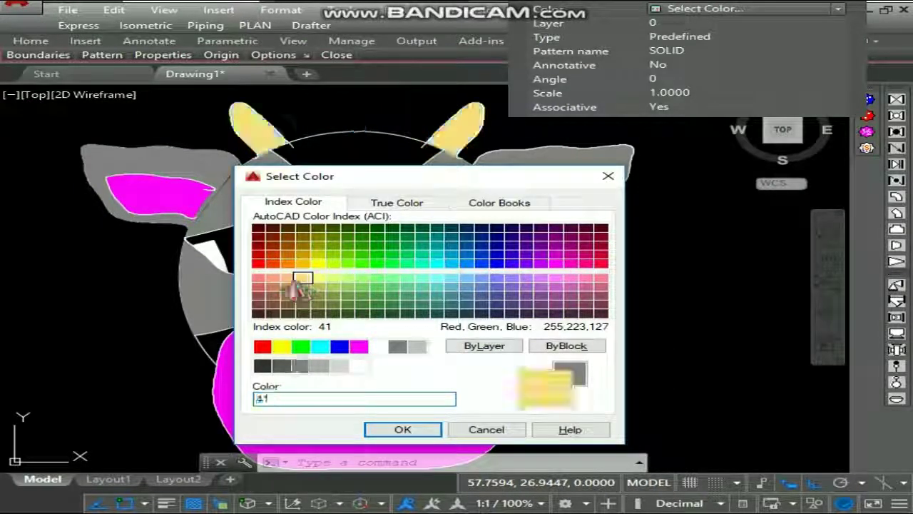
pyautogui.click(287, 254)
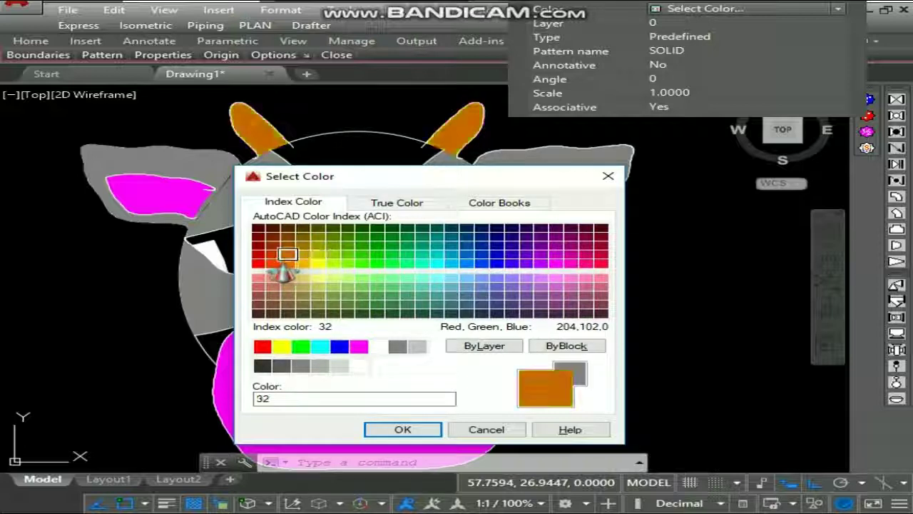
pyautogui.click(302, 255)
pyautogui.click(272, 254)
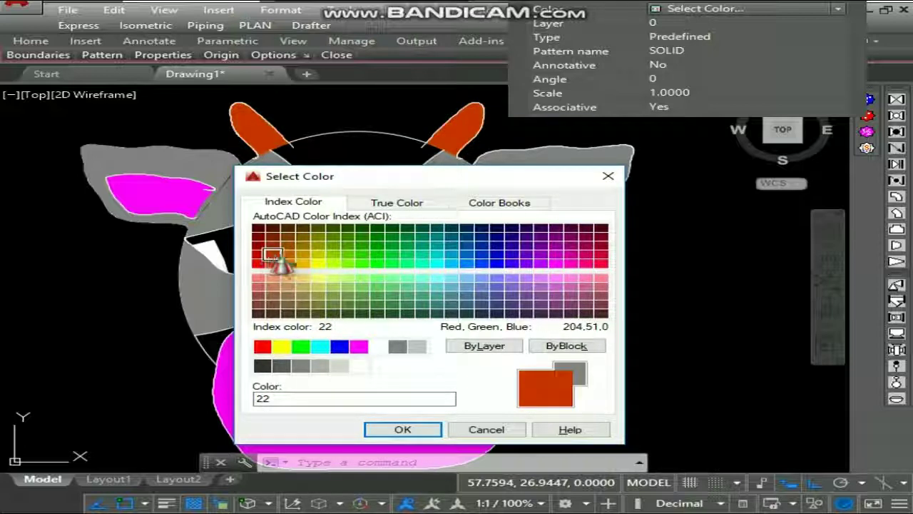
pyautogui.click(287, 255)
pyautogui.click(403, 430)
pyautogui.scroll(-2, 336, 171)
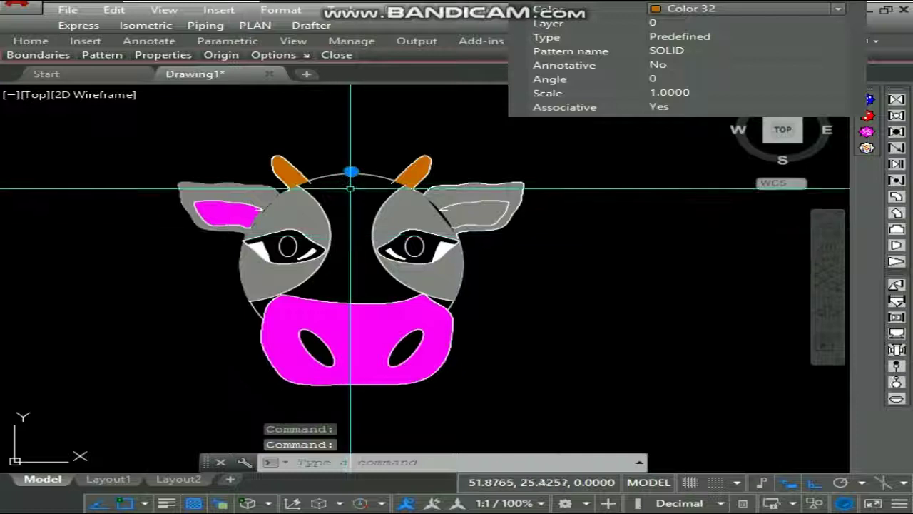
pyautogui.press('Escape')
pyautogui.click(330, 165)
pyautogui.press('Escape')
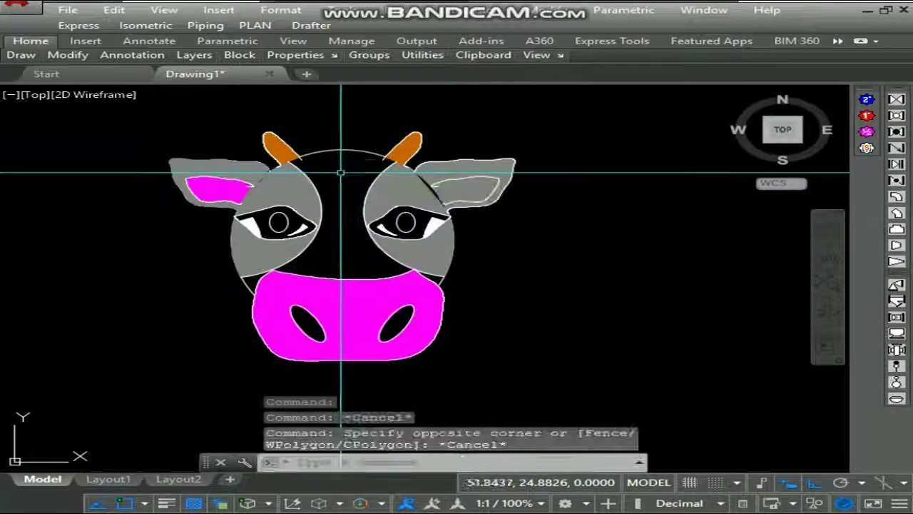
# - Hatch the forehead area between the eye patches and match it to the solid grey fill of the right eye patch
pyautogui.write('h')
pyautogui.press('Return')
pyautogui.click(328, 175)
pyautogui.press('Escape')
pyautogui.write('ma')
pyautogui.press('Return')
pyautogui.scroll(2, 304, 175)
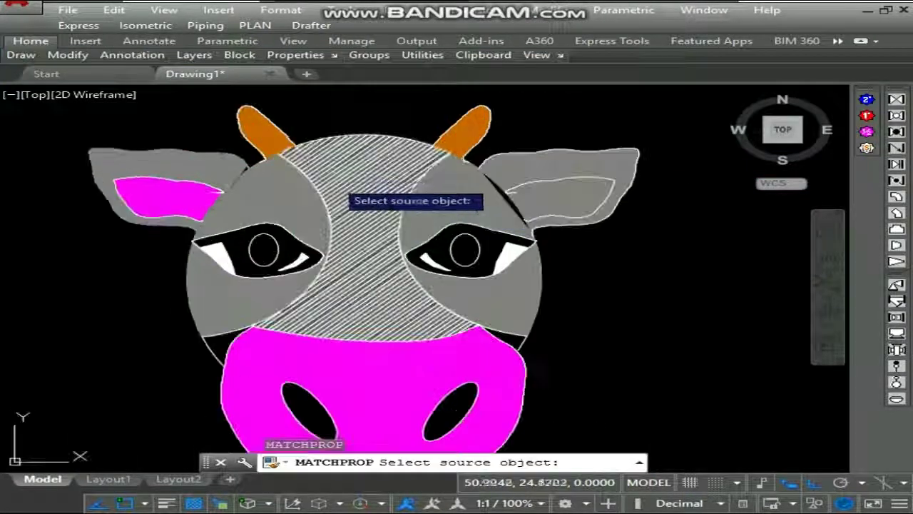
pyautogui.click(464, 187)
pyautogui.click(372, 182)
pyautogui.press('Escape')
# - Set the forehead fill to light blue index colour 141
pyautogui.click(367, 180)
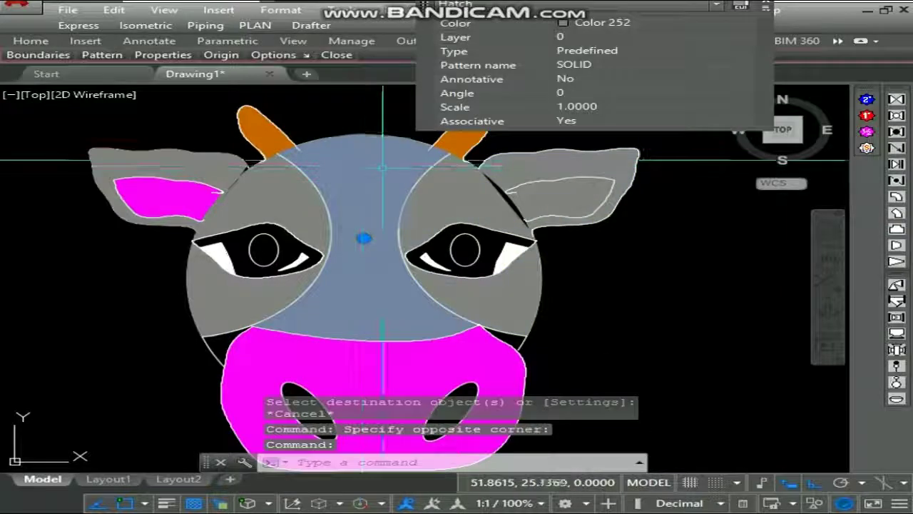
pyautogui.click(746, 24)
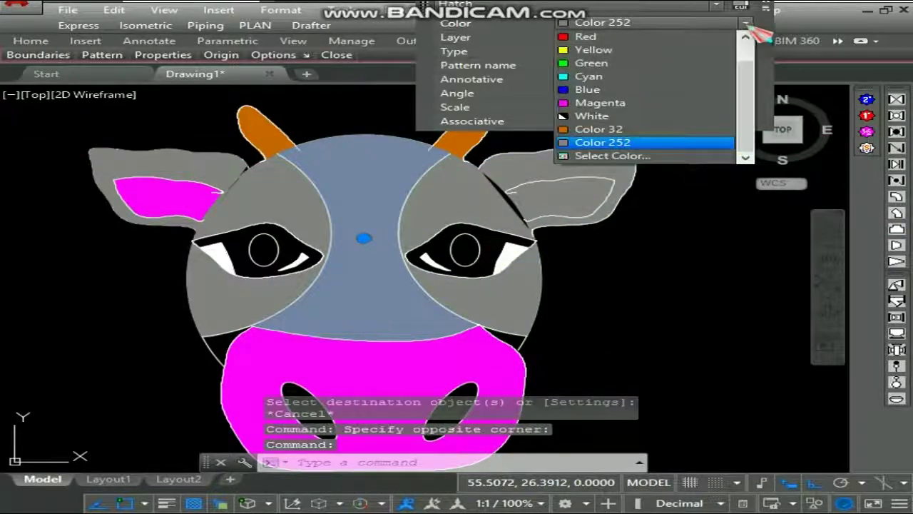
pyautogui.click(621, 155)
pyautogui.moveTo(452, 179); pyautogui.dragTo(659, 194)
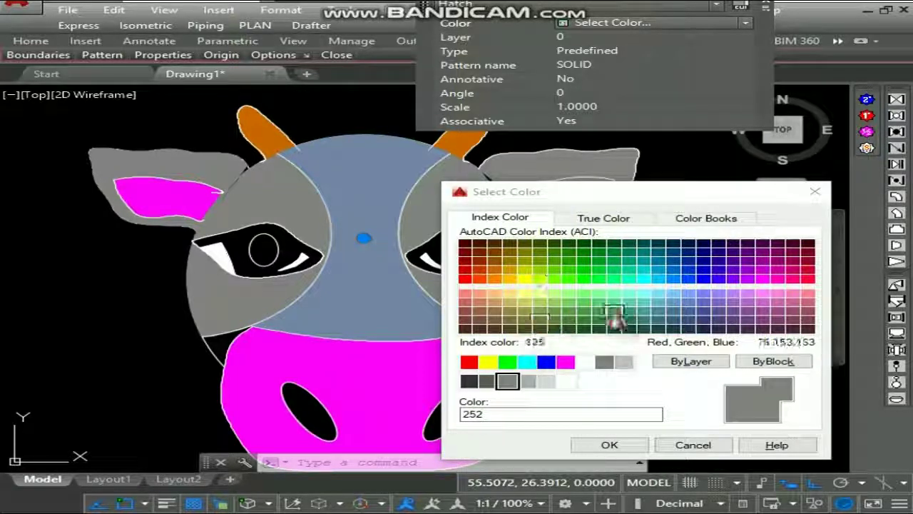
pyautogui.click(643, 296)
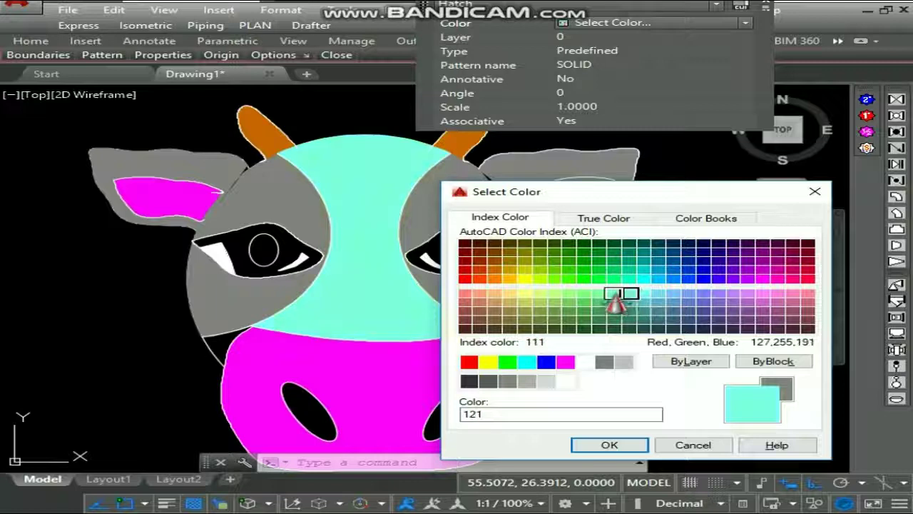
pyautogui.click(629, 279)
pyautogui.click(643, 294)
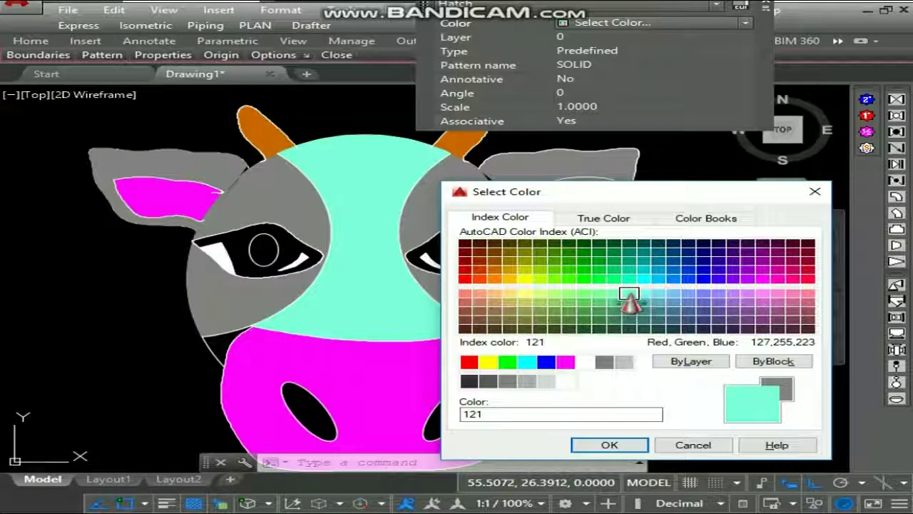
pyautogui.click(658, 294)
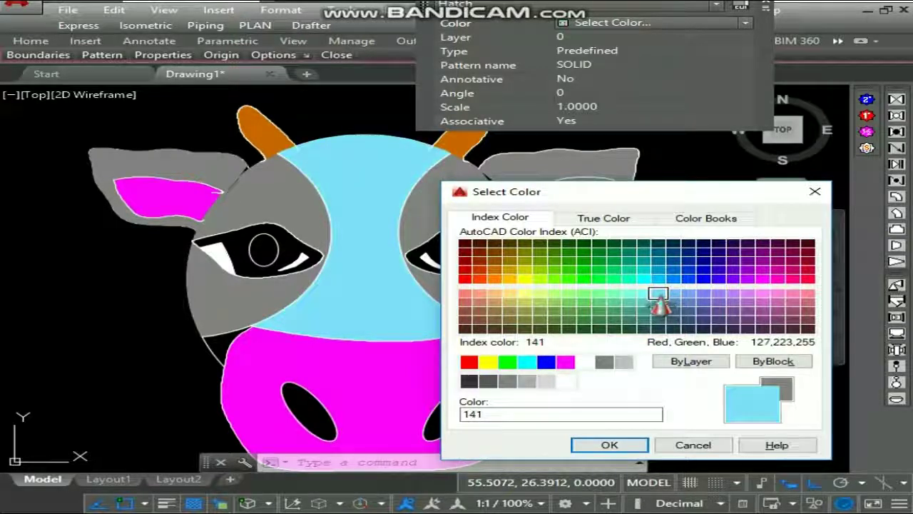
pyautogui.click(610, 444)
# - Close the quick properties display of the forehead hatch to clear the drawing area
pyautogui.scroll(-2, 333, 275)
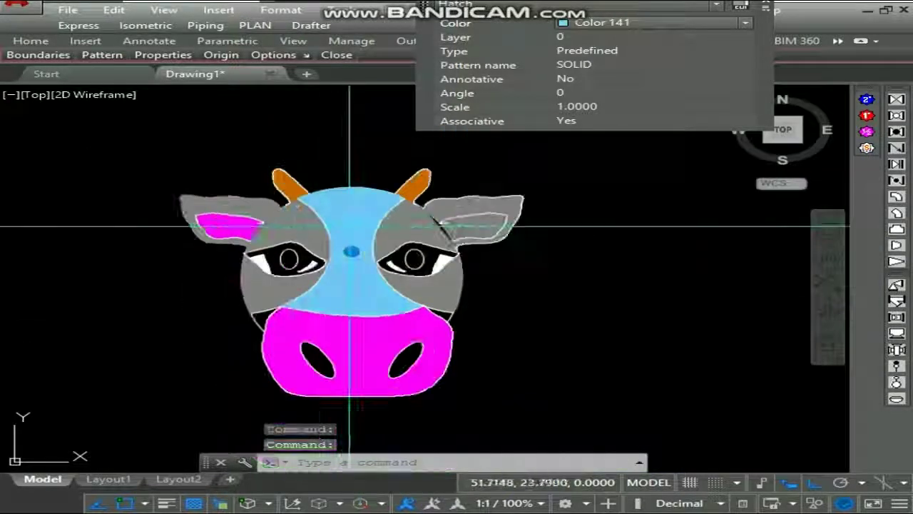
pyautogui.click(642, 230)
pyautogui.click(643, 229)
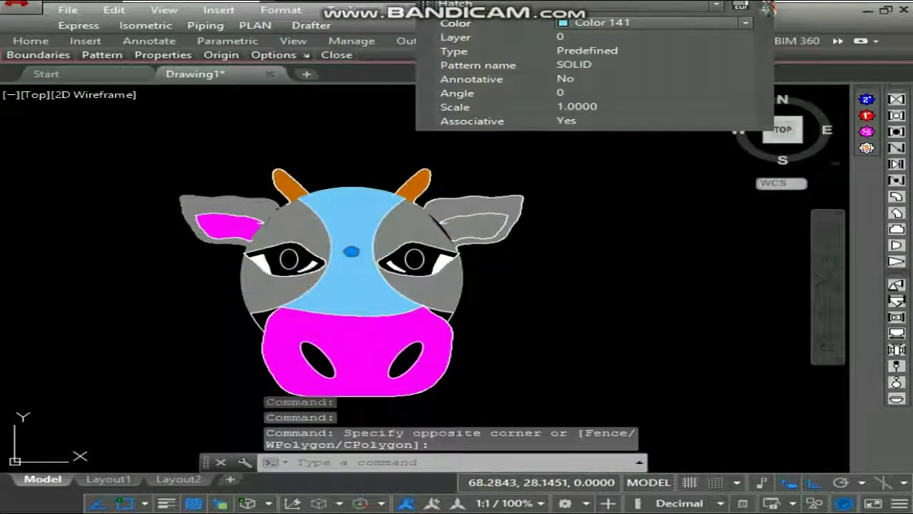
pyautogui.moveTo(767, 7); pyautogui.dragTo(769, 47)
pyautogui.click(768, 39)
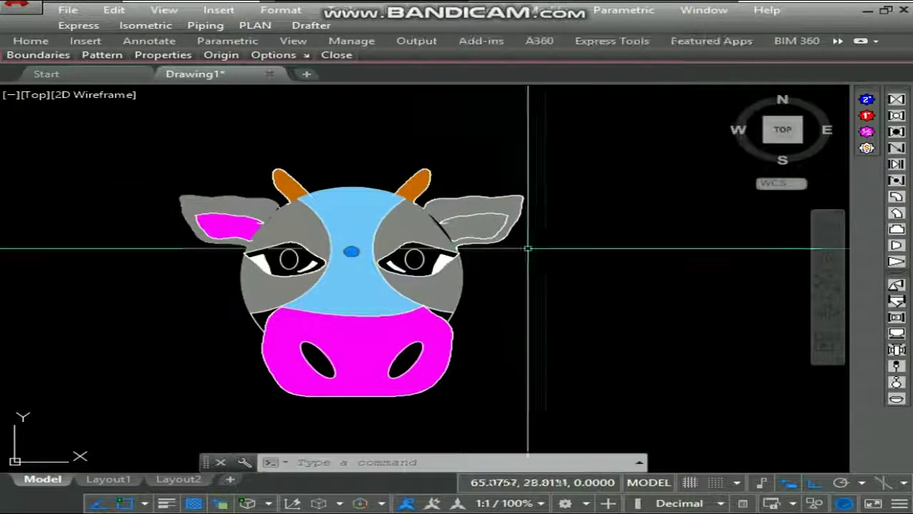
pyautogui.moveTo(345, 249)
pyautogui.mouseDown(button='middle')
pyautogui.moveTo(344, 234)
pyautogui.moveTo(314, 238)
pyautogui.mouseUp(button='middle')
pyautogui.moveTo(402, 238); pyautogui.dragTo(486, 217, button='middle')
pyautogui.press('Escape')
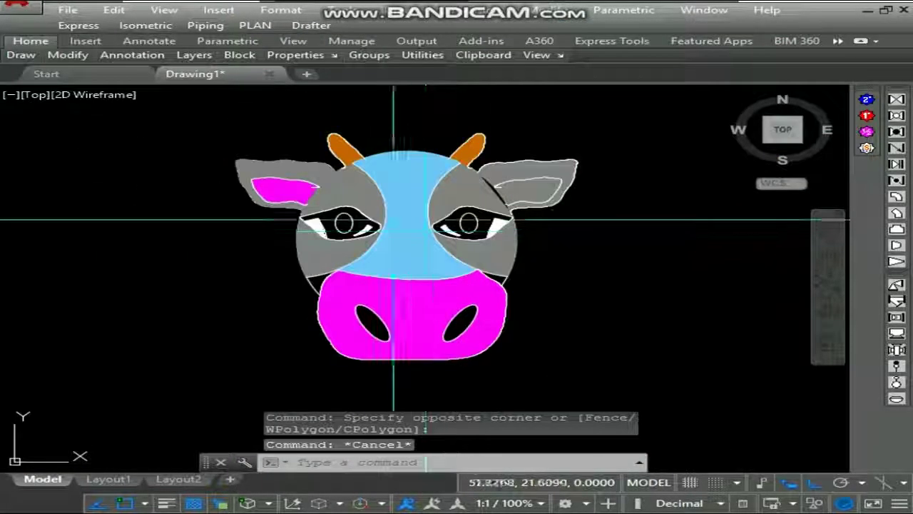
pyautogui.scroll(-2, 347, 244)
pyautogui.scroll(2, 309, 279)
pyautogui.moveTo(358, 284); pyautogui.dragTo(295, 284, button='middle')
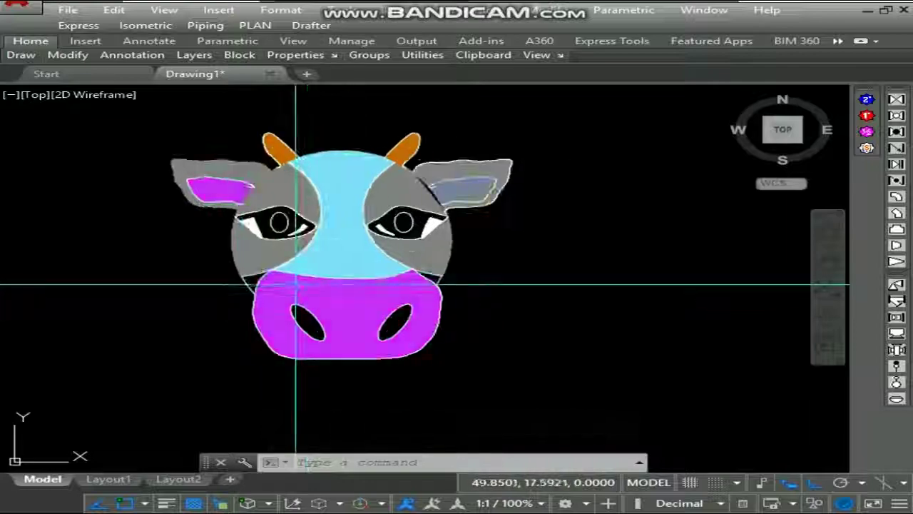
pyautogui.write('h')
pyautogui.press('Return')
pyautogui.scroll(2, 254, 279)
pyautogui.click(252, 281)
pyautogui.scroll(4, 539, 277)
pyautogui.click(572, 277)
pyautogui.press('Escape')
pyautogui.scroll(-4, 431, 277)
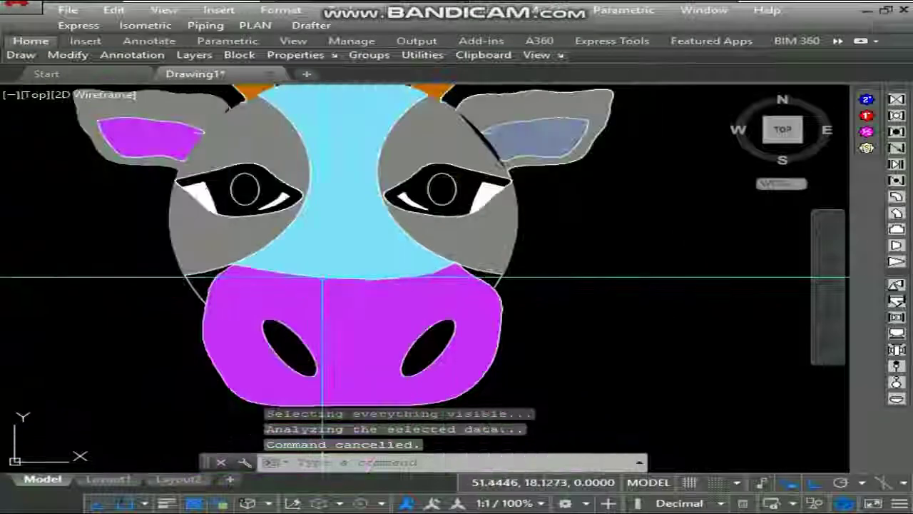
# - Try to hatch the small gaps between the eye patches and the muzzle on both sides of the face
pyautogui.write('h')
pyautogui.press('Return')
pyautogui.scroll(2, 227, 276)
pyautogui.click(192, 284)
pyautogui.click(651, 279)
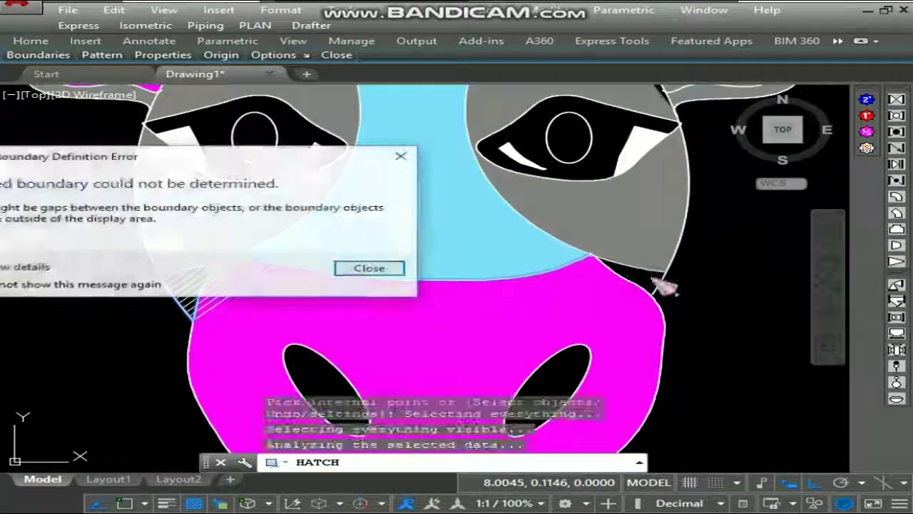
pyautogui.click(369, 267)
pyautogui.scroll(2, 611, 278)
pyautogui.click(635, 292)
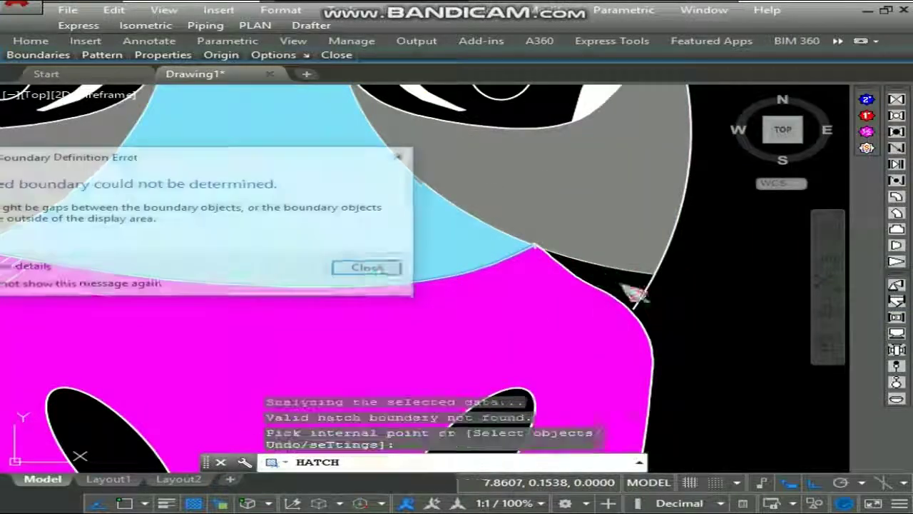
pyautogui.click(369, 267)
pyautogui.press('Escape')
# - Erase the line hatch in the gap beside the muzzle's left upper corner
pyautogui.scroll(-5, 472, 275)
pyautogui.scroll(5, 325, 277)
pyautogui.click(324, 279)
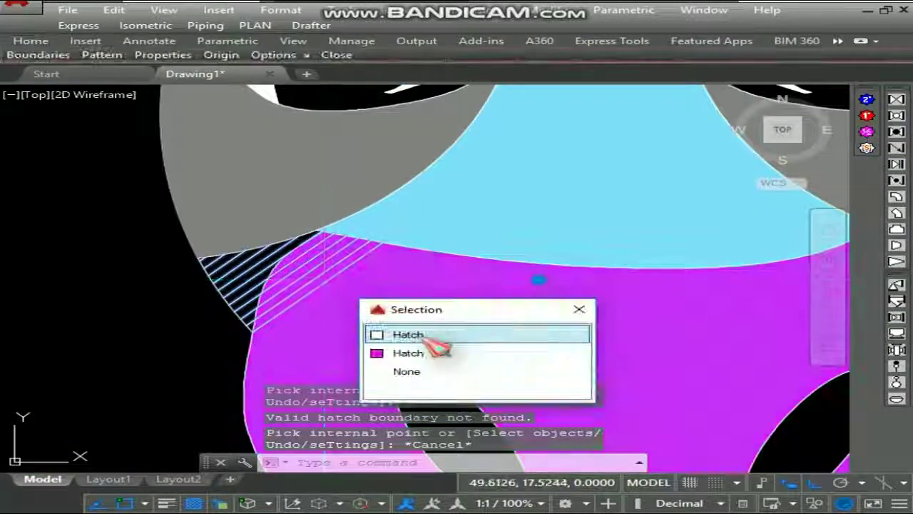
pyautogui.click(422, 338)
pyautogui.write('e')
pyautogui.press('Return')
# - Trace a polyline around the gap between the right eye patch, the face outline and the muzzle, with ortho off
pyautogui.scroll(-5, 347, 319)
pyautogui.moveTo(417, 308); pyautogui.dragTo(309, 286, button='middle')
pyautogui.write('pl')
pyautogui.press('Escape')
pyautogui.write('p')
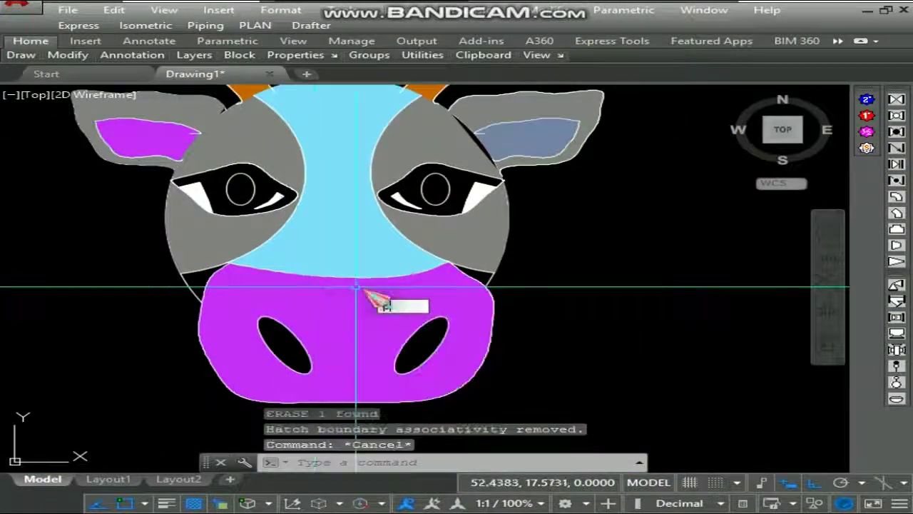
pyautogui.write('l')
pyautogui.press('Return')
pyautogui.scroll(6, 471, 268)
pyautogui.scroll(5, 421, 260)
pyautogui.click(258, 200)
pyautogui.scroll(-2, 367, 244)
pyautogui.click(407, 259)
pyautogui.scroll(-4, 418, 268)
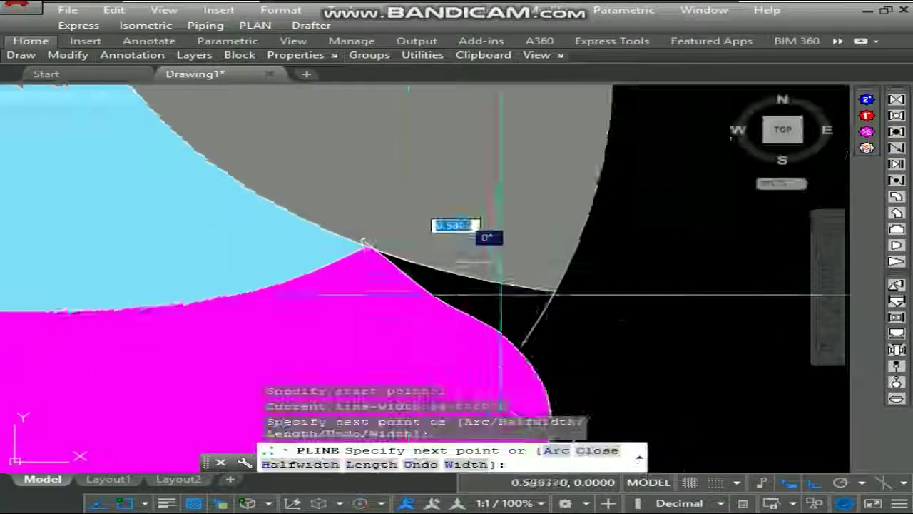
pyautogui.scroll(2, 501, 292)
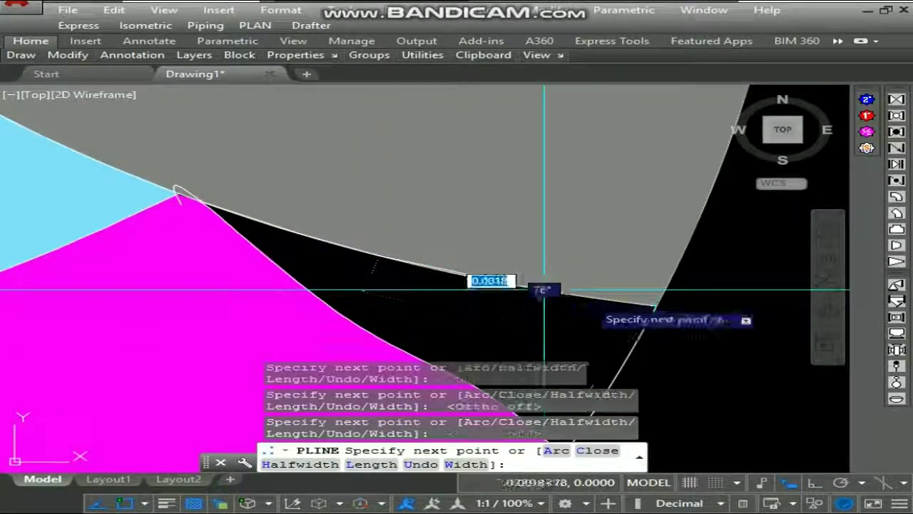
pyautogui.scroll(-2, 695, 200)
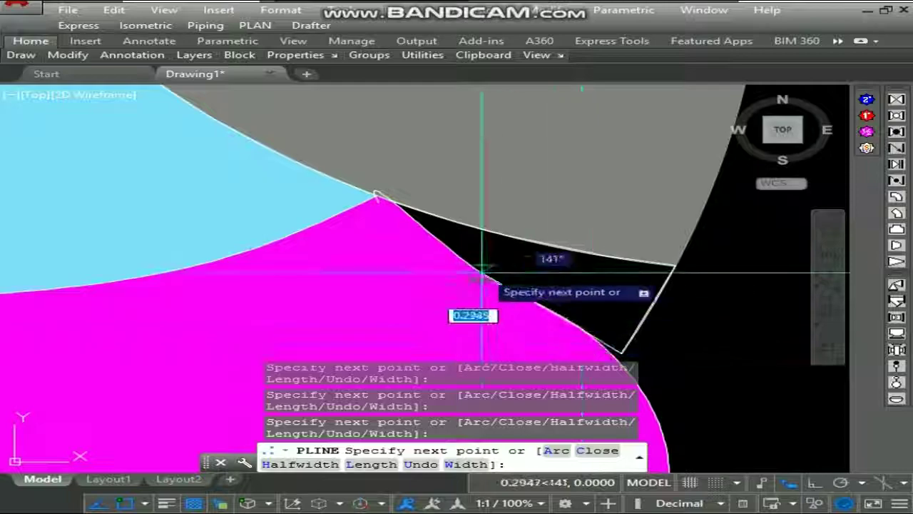
pyautogui.press('Return')
# - Hatch the outlined gap between the right eye patch and the muzzle
pyautogui.scroll(-8, 580, 235)
pyautogui.write('h')
pyautogui.press('Return')
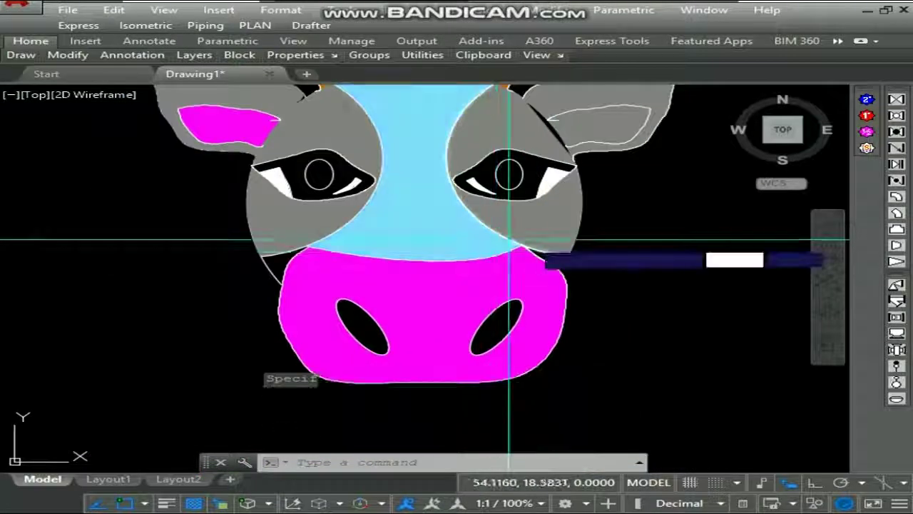
pyautogui.scroll(6, 539, 261)
pyautogui.click(558, 260)
pyautogui.scroll(-2, 555, 259)
pyautogui.press('Return')
# - Match the right gap's hatch to the solid white fill in the corner of the right eye
pyautogui.scroll(-6, 521, 248)
pyautogui.write('ma')
pyautogui.press('Return')
pyautogui.click(510, 200)
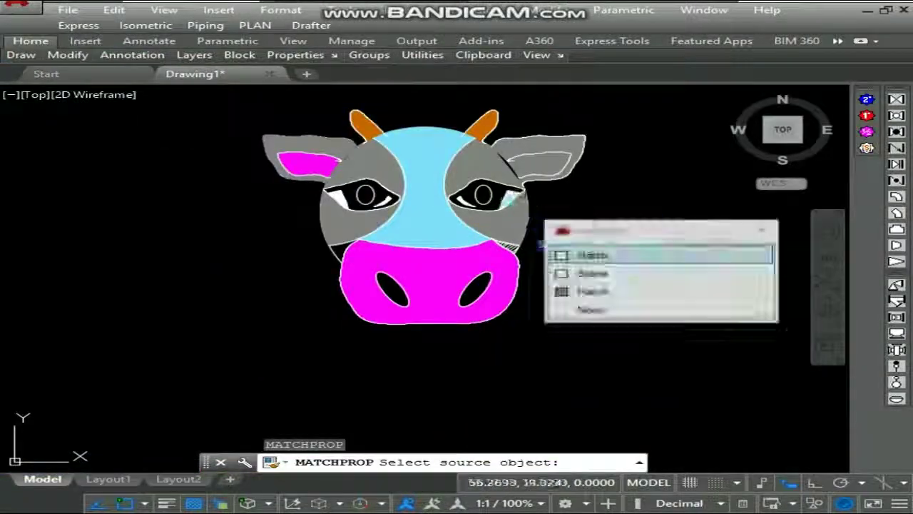
pyautogui.click(591, 255)
pyautogui.scroll(2, 515, 247)
pyautogui.scroll(-2, 510, 248)
# - Mirror the white gap hatch to the left side about the face's vertical centre line, keeping the original
pyautogui.write('mi')
pyautogui.press('Return')
pyautogui.scroll(6, 518, 248)
pyautogui.click(487, 239)
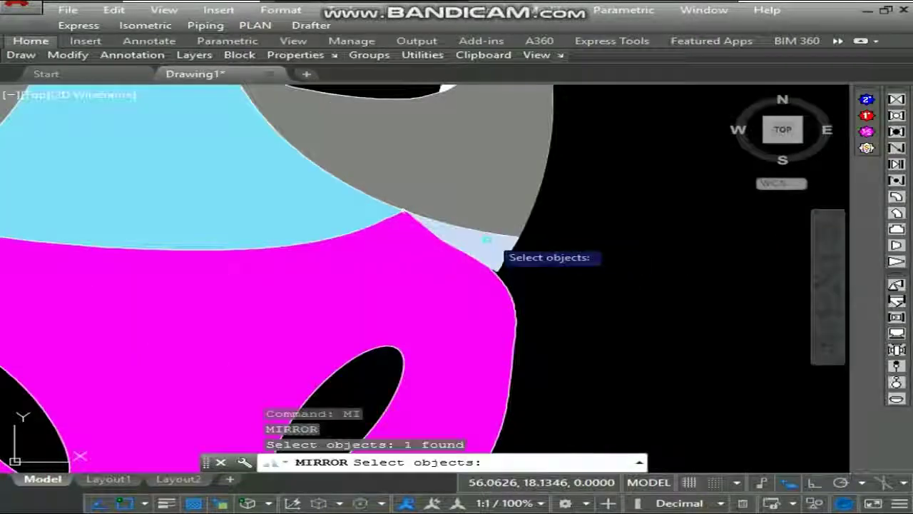
pyautogui.press('Return')
pyautogui.scroll(-8, 517, 234)
pyautogui.click(466, 279)
pyautogui.click(466, 319)
pyautogui.press('Return')
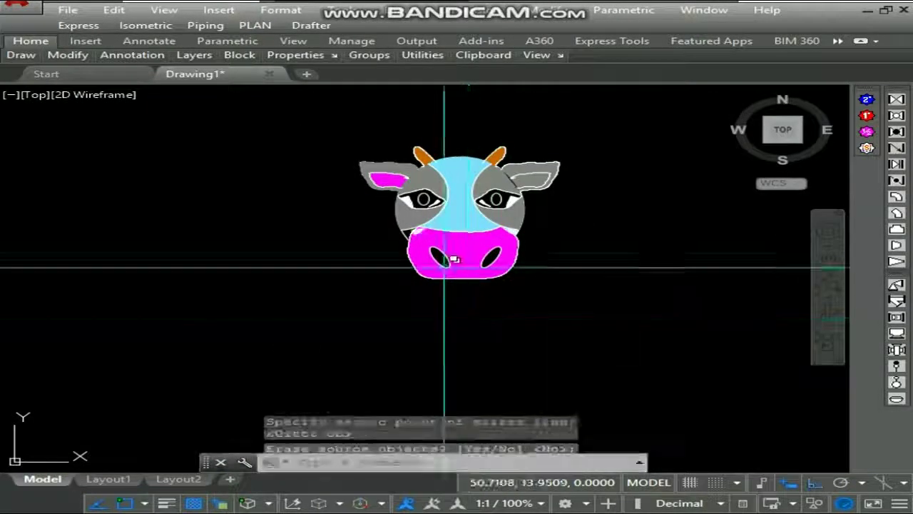
# - Move the mirrored white hatch with ortho off into the gap between the left eye patch and the muzzle
pyautogui.scroll(4, 434, 269)
pyautogui.write('m')
pyautogui.press('Return')
pyautogui.scroll(4, 402, 179)
pyautogui.click(402, 181)
pyautogui.click(481, 243)
pyautogui.press('Return')
pyautogui.click(405, 186)
pyautogui.scroll(2, 358, 189)
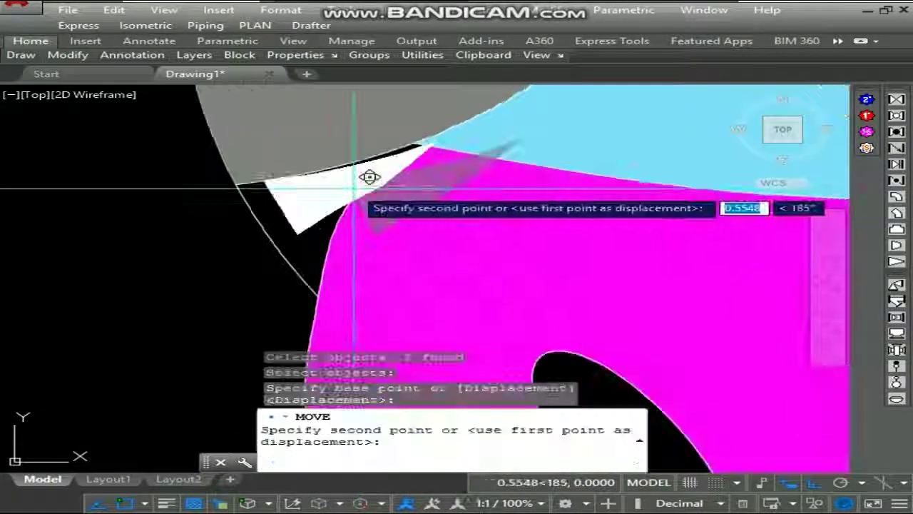
pyautogui.press('F8')
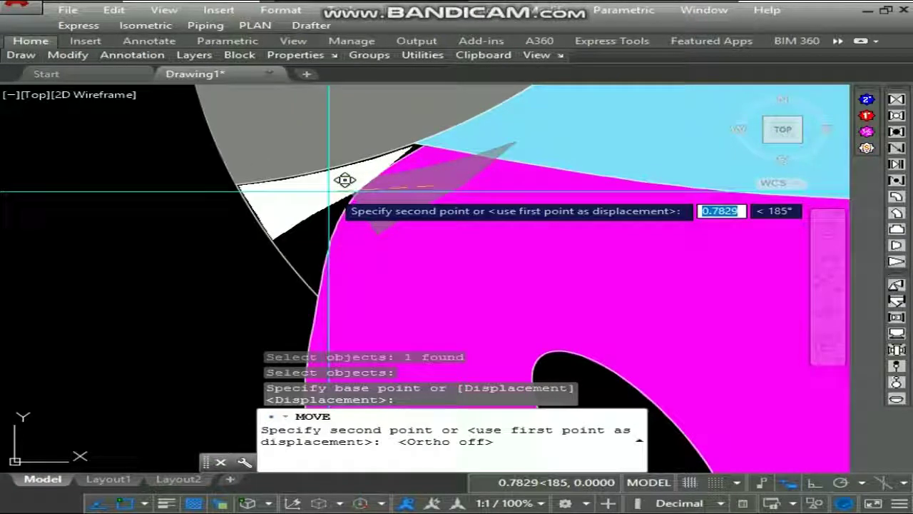
pyautogui.click(329, 196)
pyautogui.scroll(-9, 264, 210)
pyautogui.scroll(2, 315, 188)
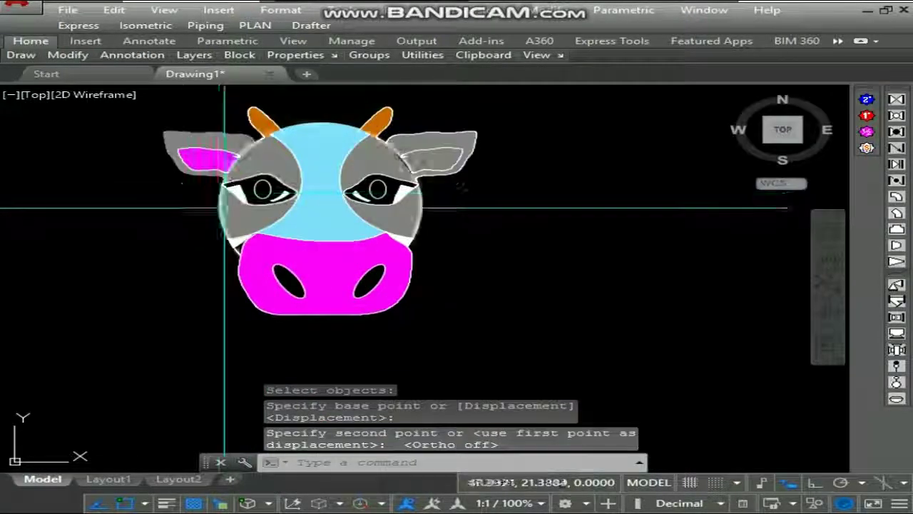
pyautogui.scroll(-2, 318, 207)
pyautogui.moveTo(546, 276)
pyautogui.mouseDown(button='middle')
pyautogui.moveTo(566, 258)
pyautogui.moveTo(619, 289)
pyautogui.mouseUp(button='middle')
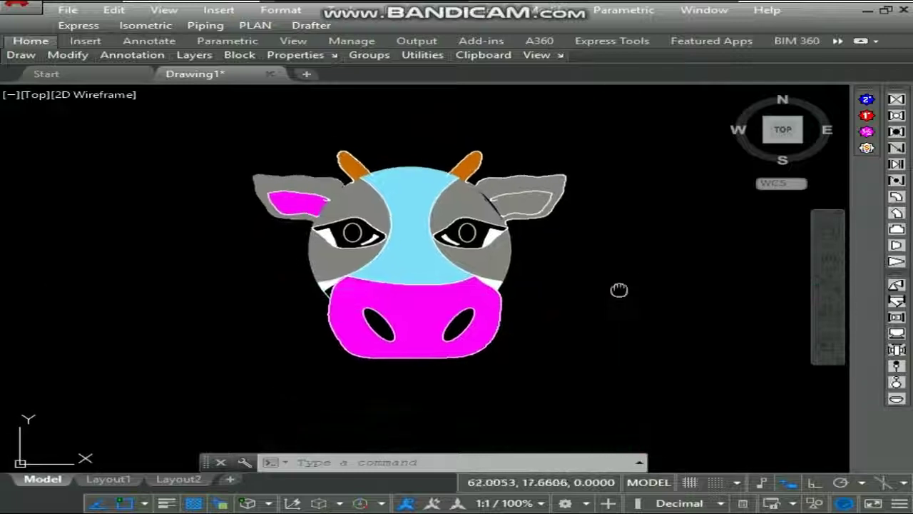
pyautogui.scroll(2, 552, 338)
pyautogui.scroll(-2, 570, 337)
pyautogui.scroll(2, 566, 316)
pyautogui.moveTo(523, 245); pyautogui.dragTo(583, 283, button='middle')
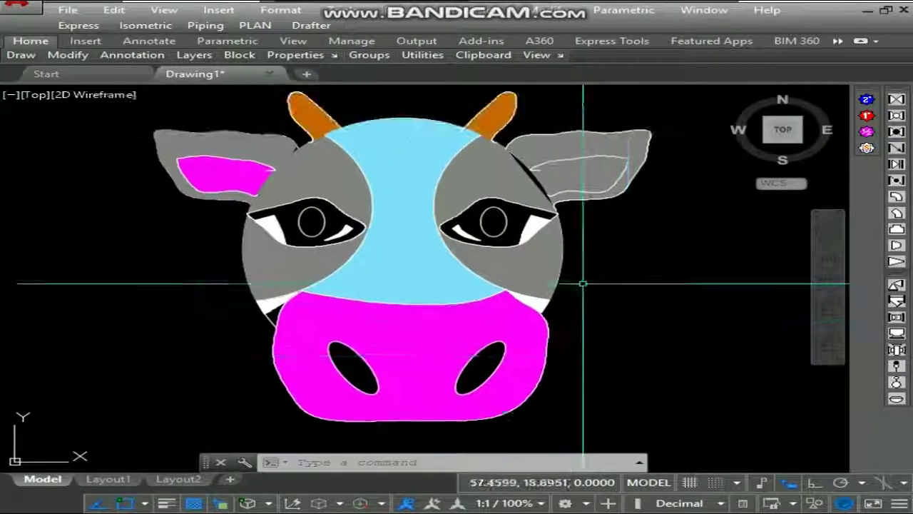
pyautogui.scroll(-2, 503, 266)
pyautogui.scroll(2, 509, 252)
# - Try to match the right inner ear to the muzzle's magenta fill, and inspect the properties of the right ear's hatch
pyautogui.write('ma')
pyautogui.press('space')
pyautogui.click(482, 330)
pyautogui.scroll(2, 569, 187)
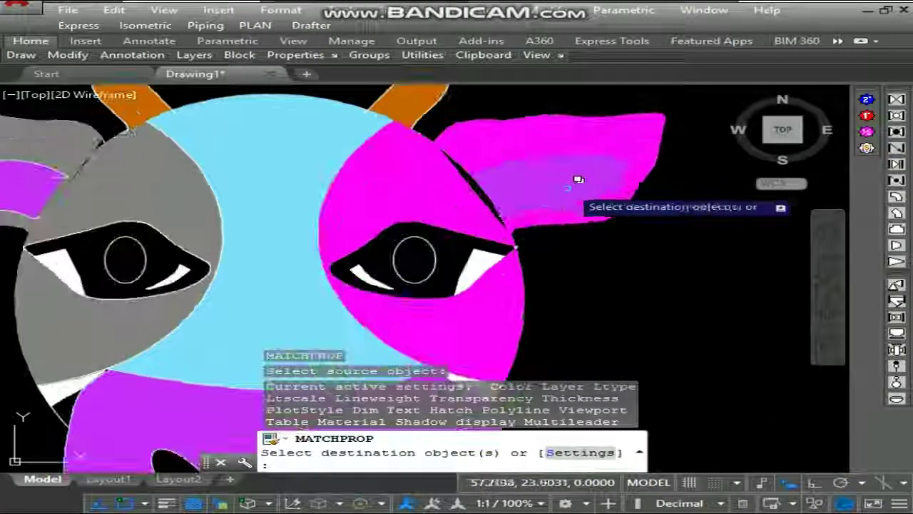
pyautogui.press('Escape')
pyautogui.click(548, 180)
pyautogui.click(560, 181)
pyautogui.scroll(2, 561, 180)
pyautogui.scroll(-4, 449, 190)
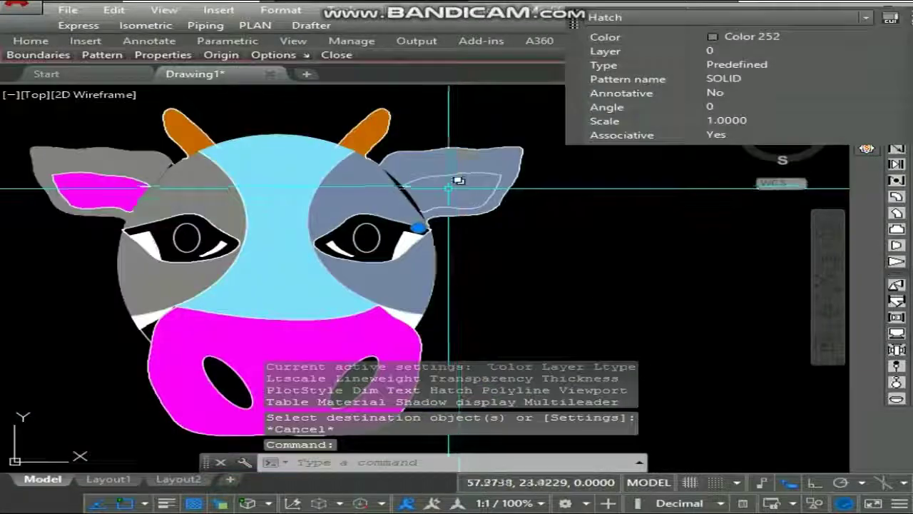
pyautogui.press('Escape')
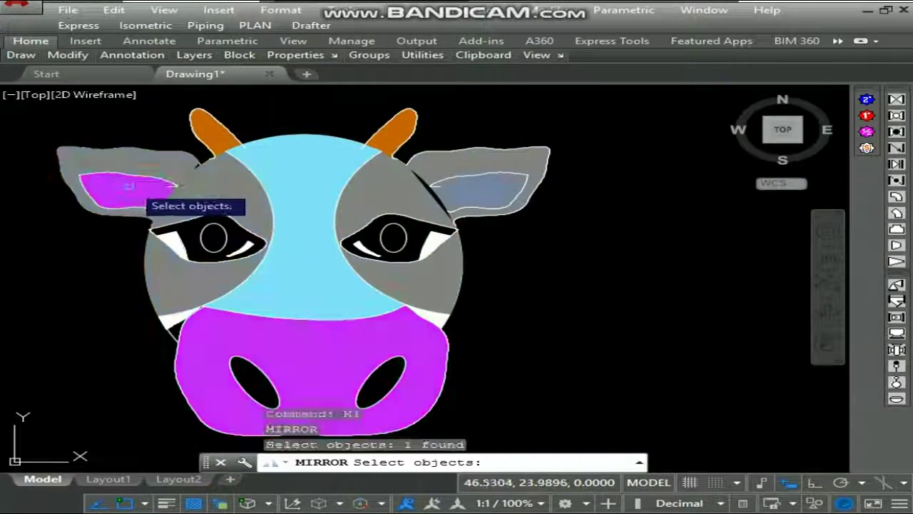
pyautogui.press('Escape')
pyautogui.press('Escape')
pyautogui.press('Escape')
pyautogui.scroll(2, 139, 190)
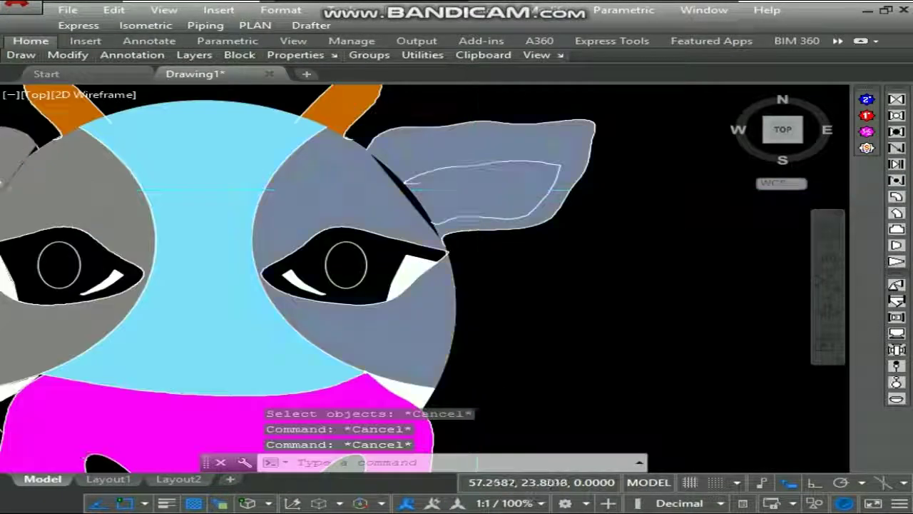
pyautogui.scroll(-2, 143, 190)
pyautogui.click(316, 347)
pyautogui.press('Escape')
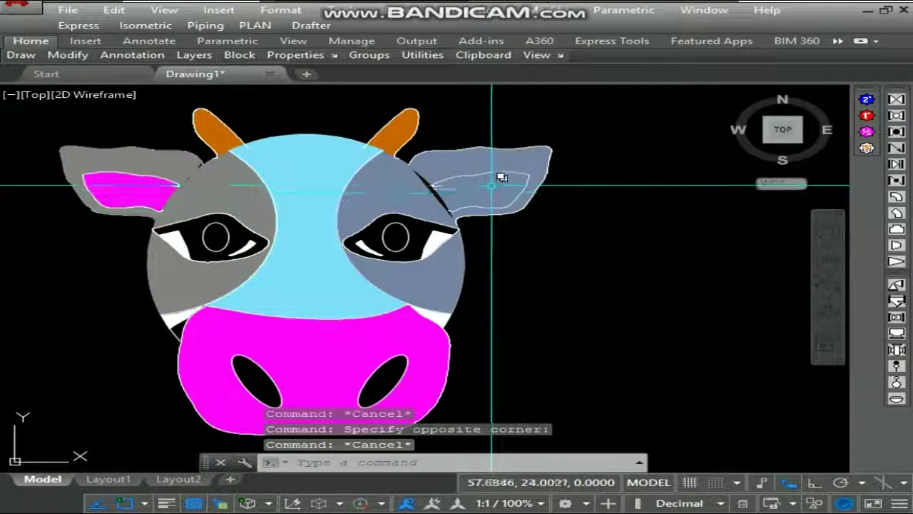
pyautogui.scroll(2, 490, 184)
pyautogui.press('Escape')
pyautogui.scroll(2, 468, 174)
pyautogui.scroll(-4, 482, 205)
pyautogui.moveTo(623, 265); pyautogui.dragTo(626, 247, button='middle')
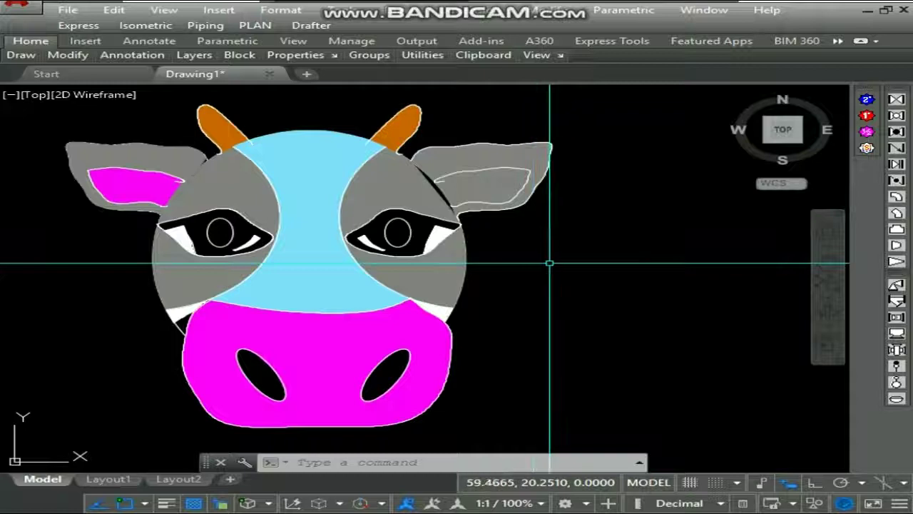
pyautogui.press('Escape')
pyautogui.press('Escape')
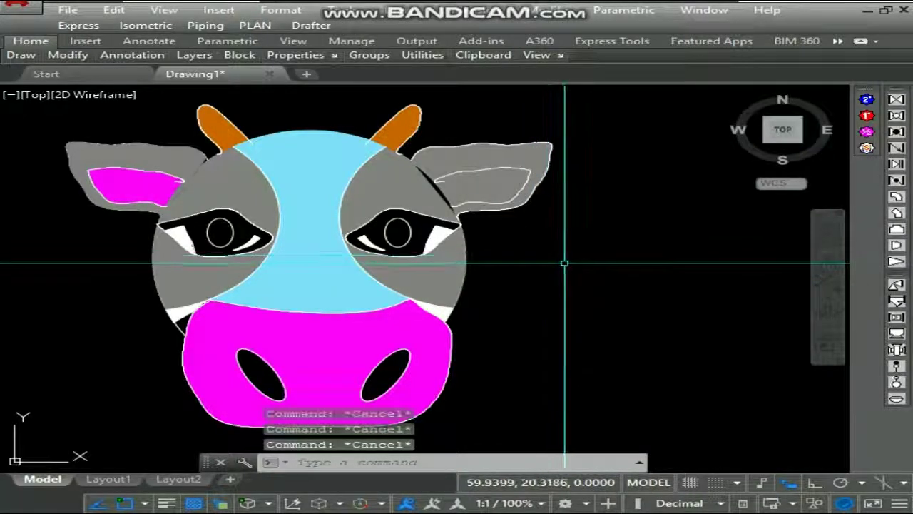
# - Start a spline along the right inner ear's upper edge and trace it inward to the tip beside the eye patch
pyautogui.write('spl')
pyautogui.press('Return')
pyautogui.scroll(5, 500, 179)
pyautogui.click(521, 170)
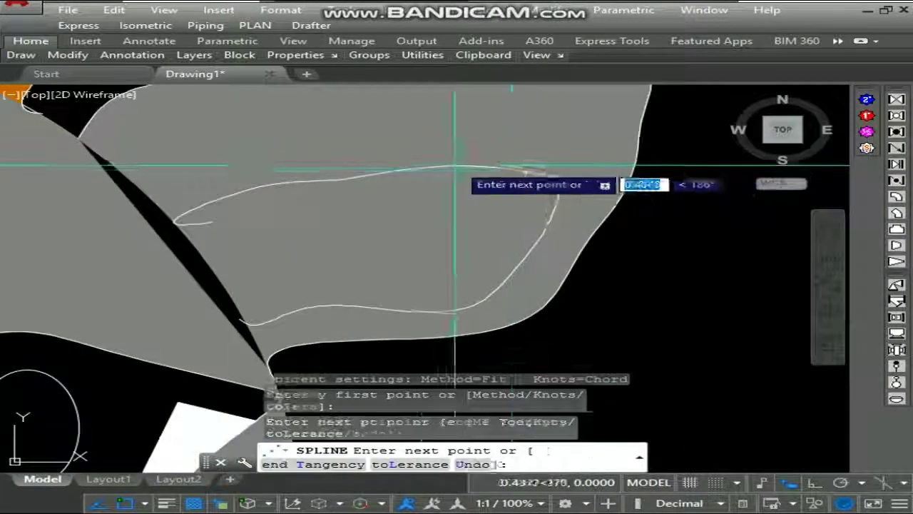
pyautogui.click(392, 171)
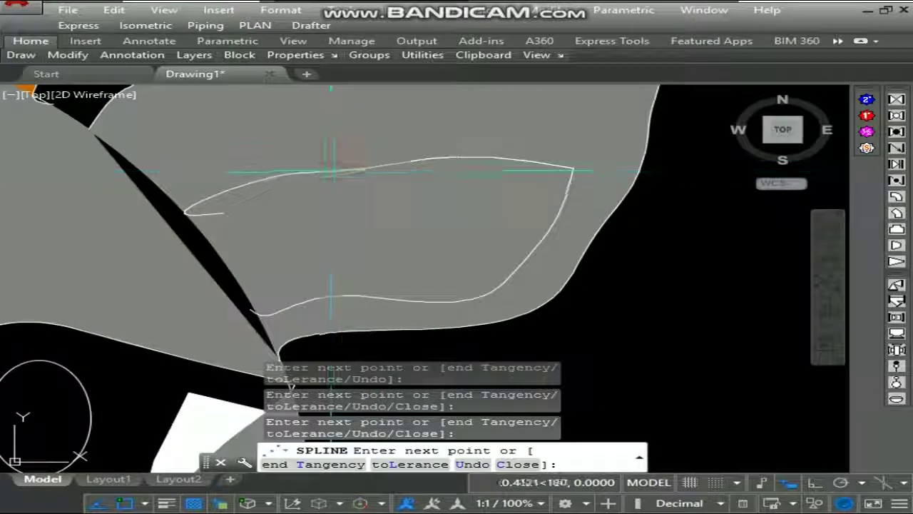
pyautogui.scroll(-8, 331, 172)
pyautogui.scroll(8, 431, 211)
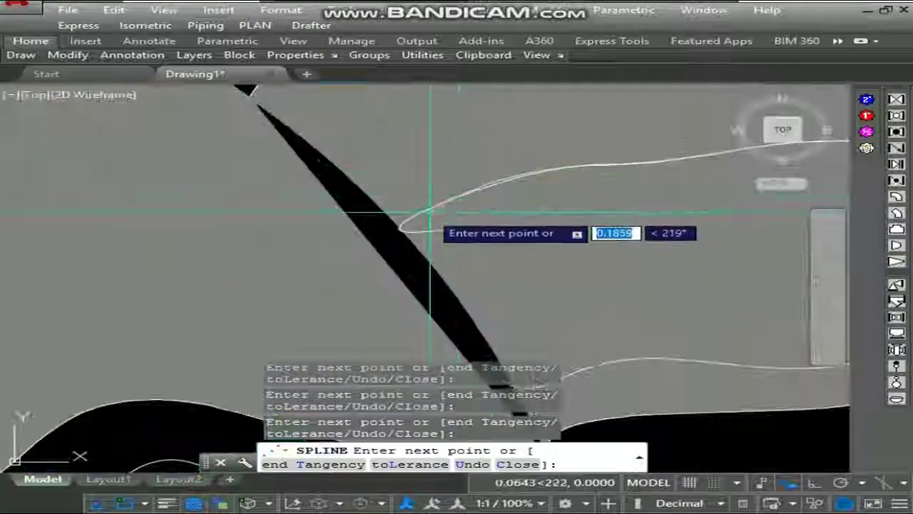
pyautogui.click(401, 229)
# - Continue the spline down the head side and along the inner ear's lower and outer edges, finishing at the outer corner
pyautogui.scroll(-4, 444, 272)
pyautogui.scroll(4, 456, 293)
pyautogui.moveTo(465, 311); pyautogui.dragTo(422, 268, button='middle')
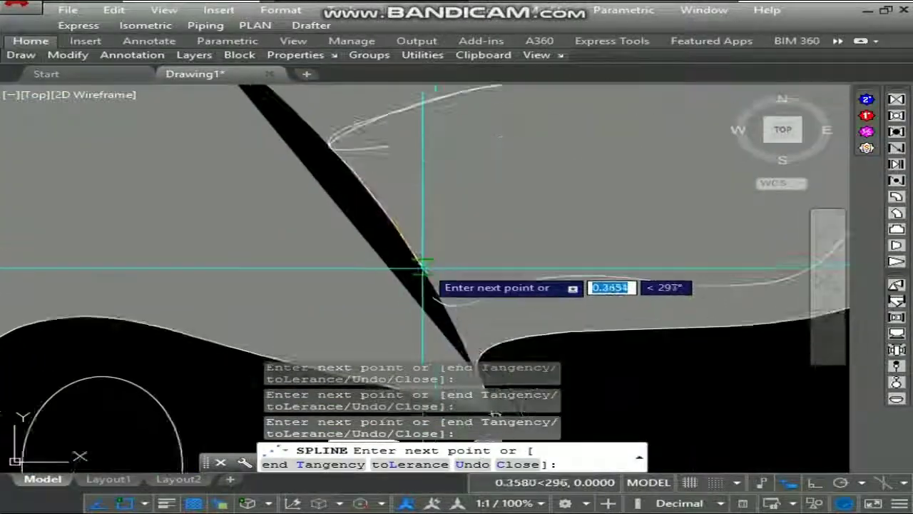
pyautogui.scroll(-2, 546, 251)
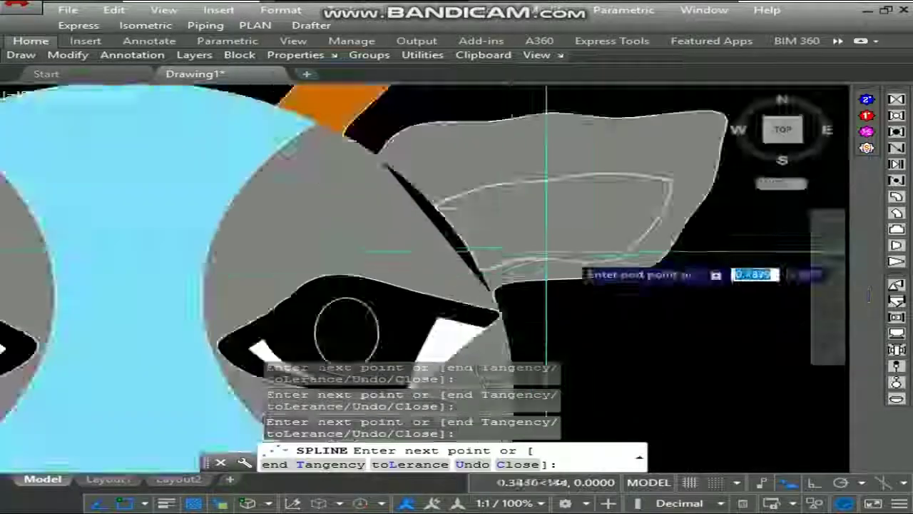
pyautogui.scroll(4, 546, 251)
pyautogui.click(635, 284)
pyautogui.click(686, 273)
pyautogui.moveTo(729, 244); pyautogui.dragTo(322, 284, button='middle')
pyautogui.click(323, 283)
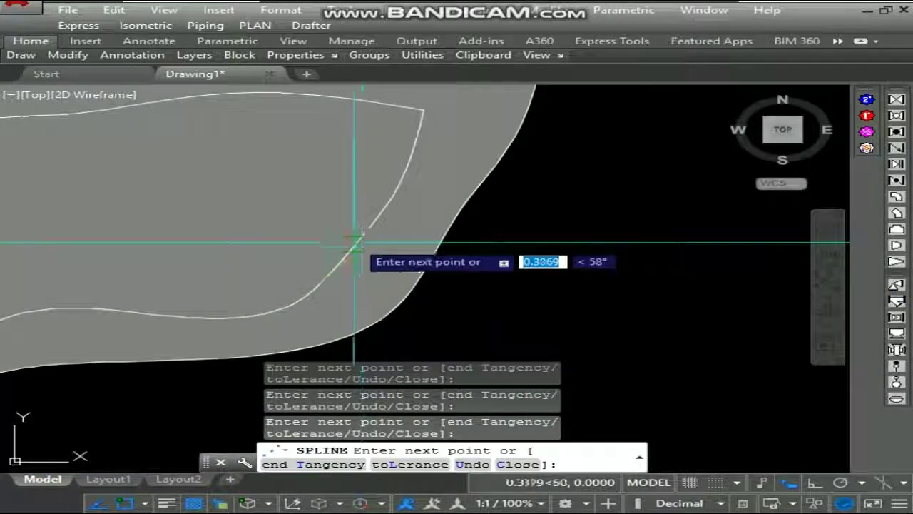
pyautogui.scroll(4, 433, 214)
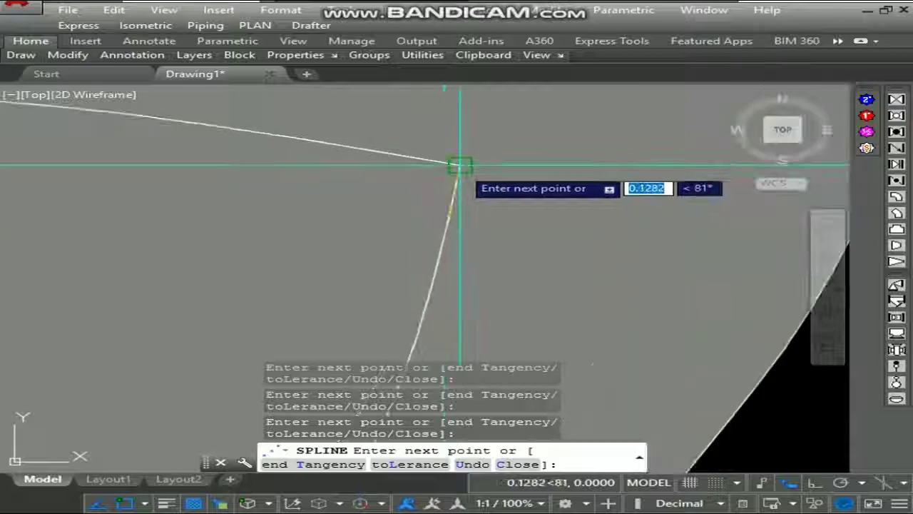
pyautogui.press('Return')
pyautogui.press('Return')
pyautogui.scroll(-10, 566, 190)
pyautogui.press('Escape')
# - Hatch the area inside the right inner ear's spline outline
pyautogui.moveTo(473, 189); pyautogui.dragTo(497, 199, button='middle')
pyautogui.write('h')
pyautogui.press('Return')
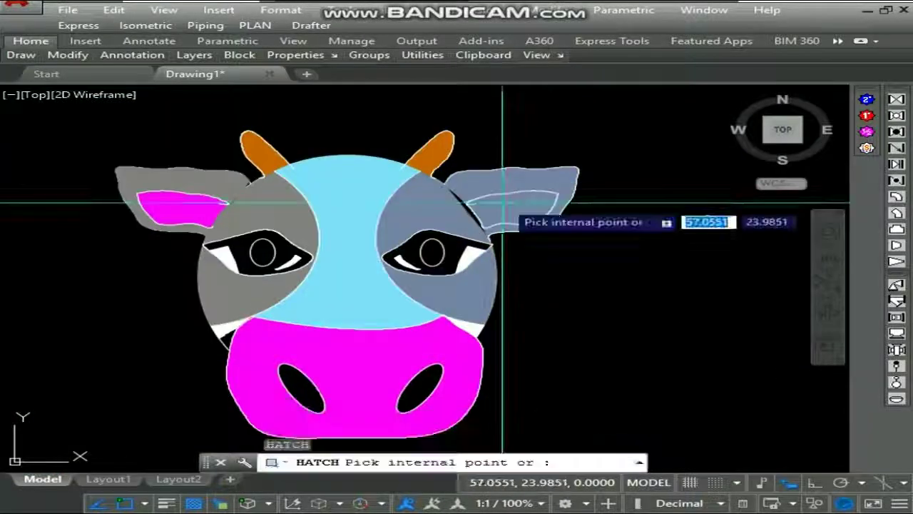
pyautogui.scroll(2, 515, 204)
pyautogui.click(528, 202)
pyautogui.press('Return')
# - Match the right inner ear's hatch to the muzzle's solid magenta fill
pyautogui.scroll(-2, 505, 201)
pyautogui.write('ma')
pyautogui.press('Return')
pyautogui.click(450, 336)
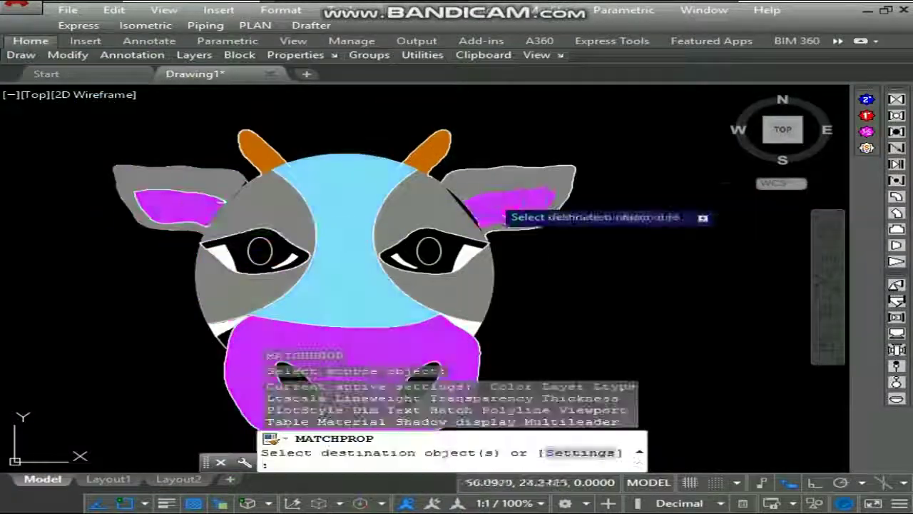
pyautogui.click(529, 205)
pyautogui.click(540, 198)
pyautogui.press('Escape')
# - Frame the cow head, select the screen area around it for a screenshot, and dismiss the save dialog
pyautogui.scroll(-9, 413, 139)
pyautogui.scroll(5, 431, 153)
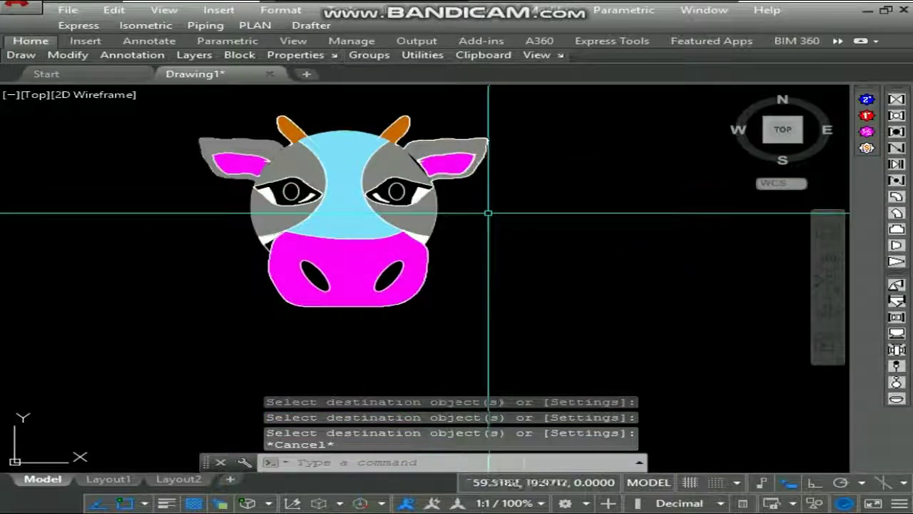
pyautogui.scroll(4, 286, 143)
pyautogui.scroll(-2, 287, 153)
pyautogui.scroll(2, 435, 168)
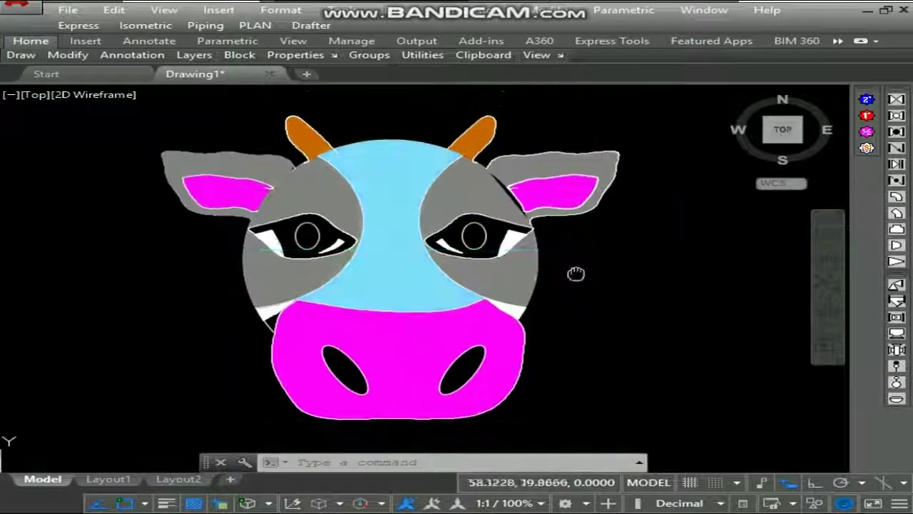
pyautogui.press('Print')
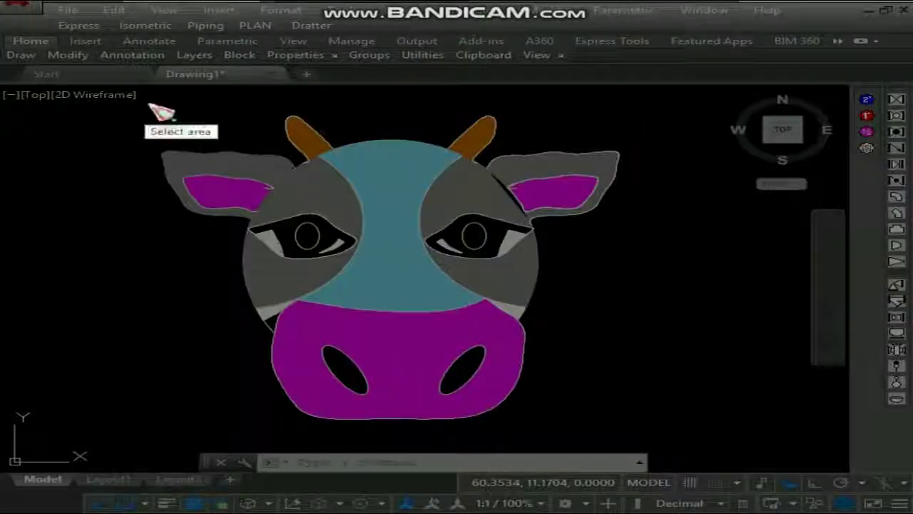
pyautogui.moveTo(137, 99); pyautogui.dragTo(637, 439)
pyautogui.click(607, 465)
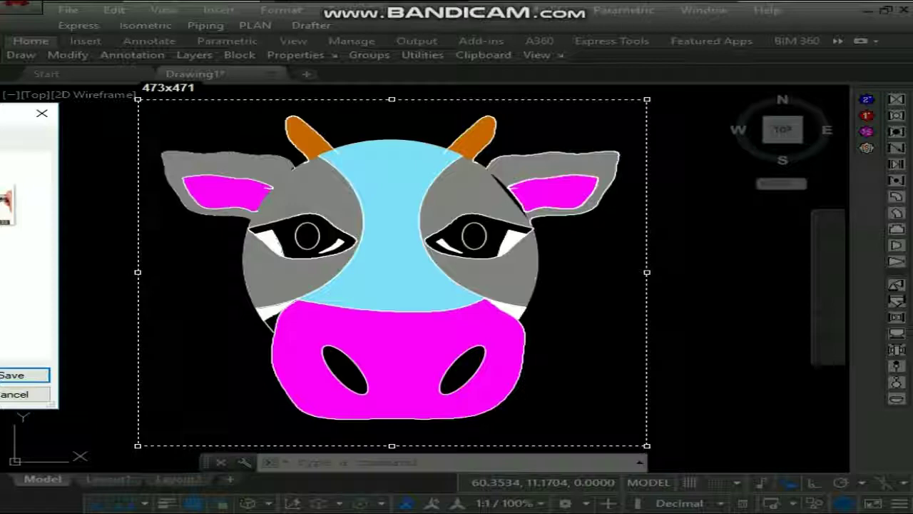
pyautogui.click(44, 114)
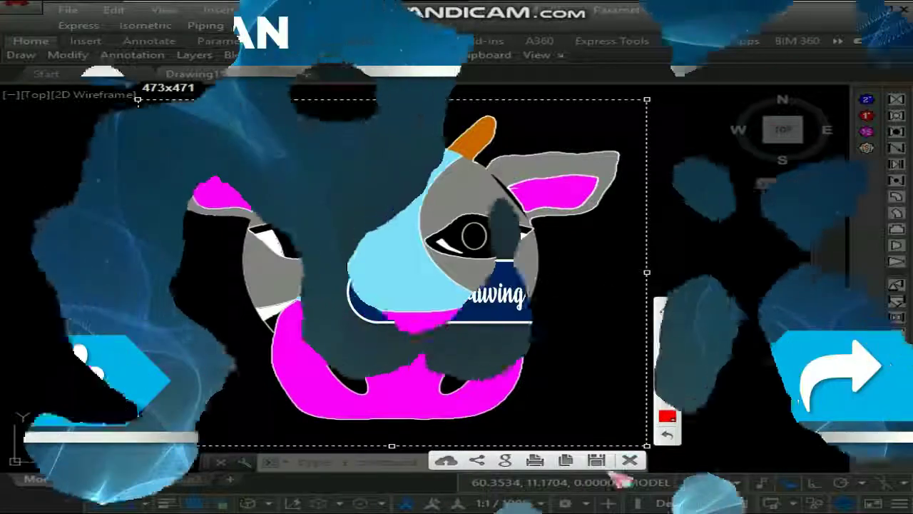